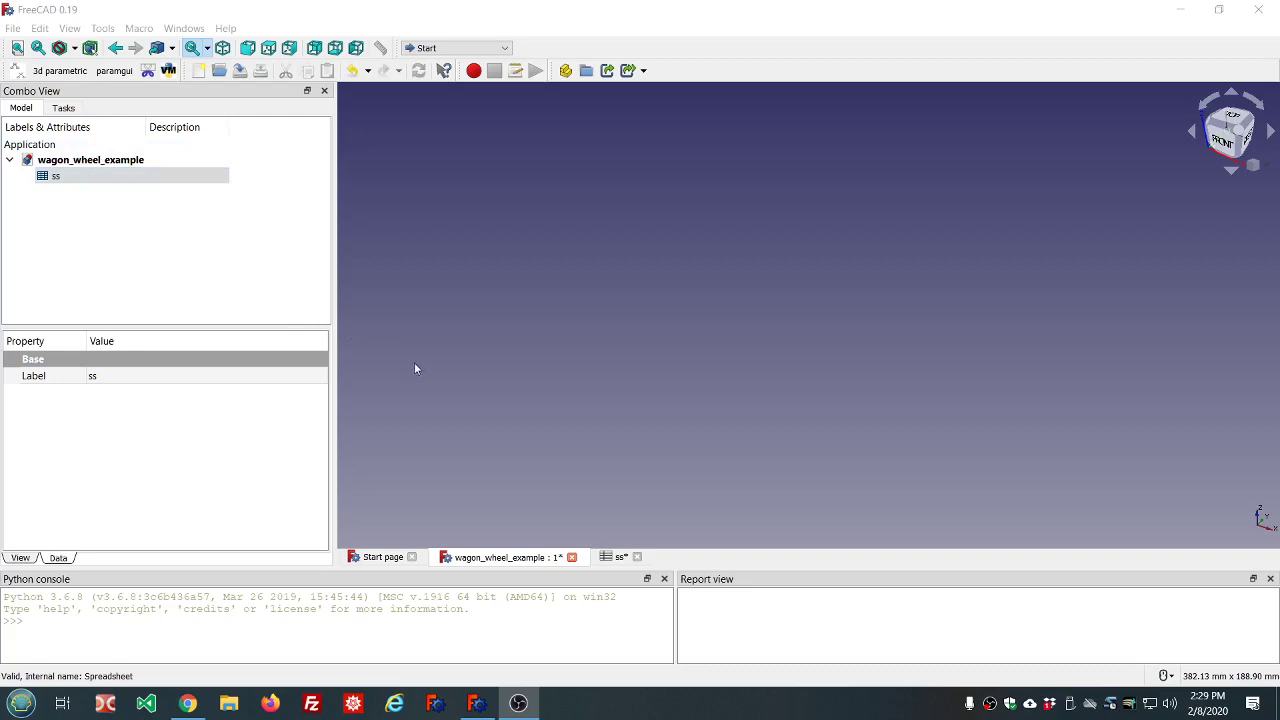
Switch to the Part workbench and create a tube primitive in the wagon_wheel_example document.
left_click(620, 558)
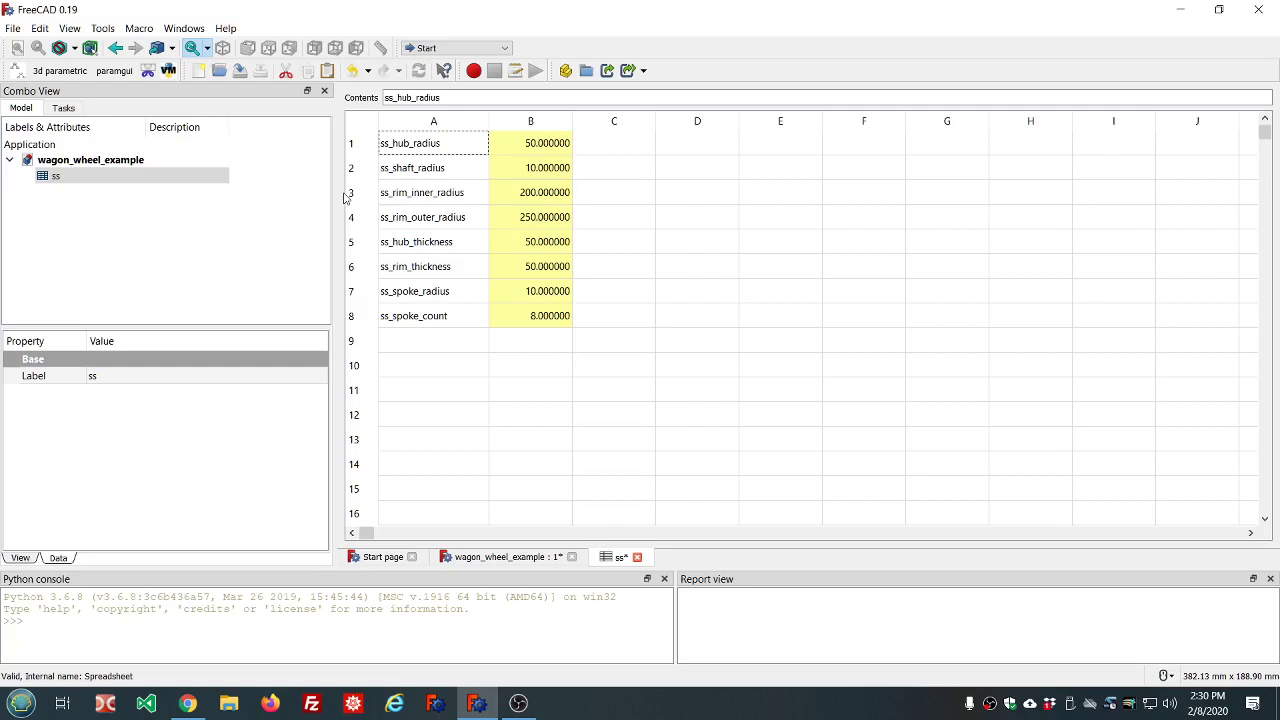
left_click(474, 559)
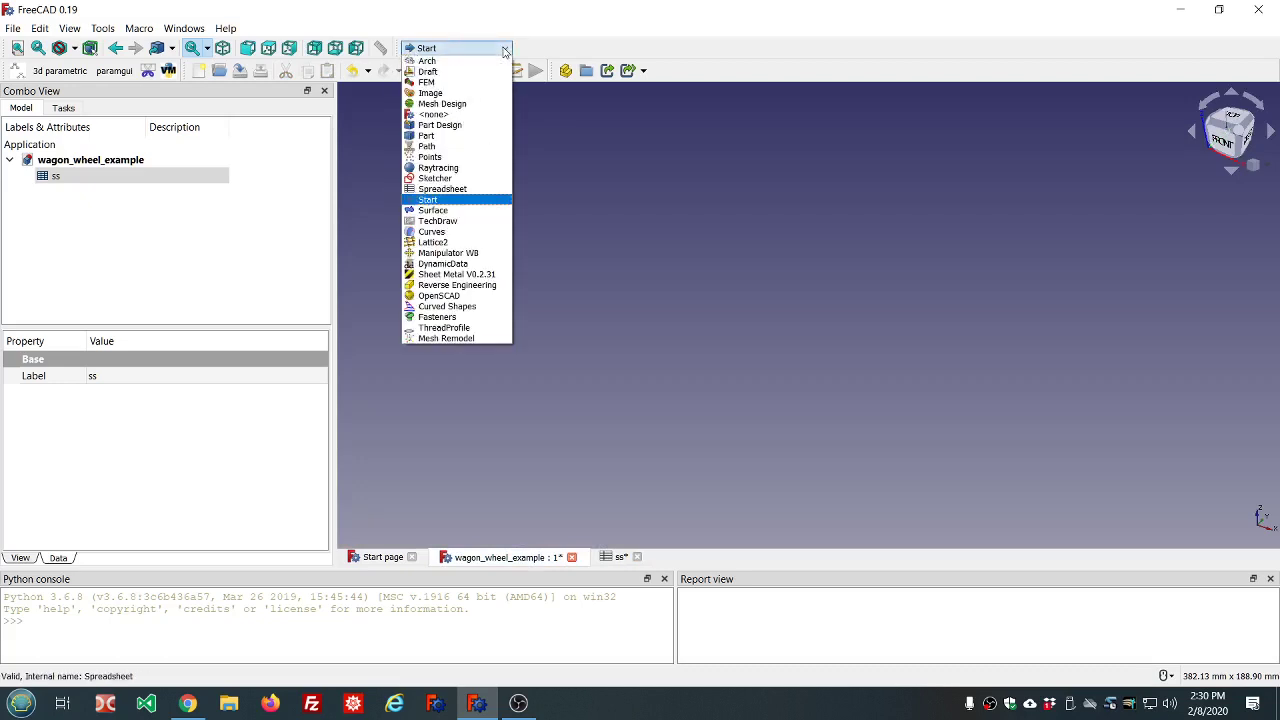
left_click(453, 136)
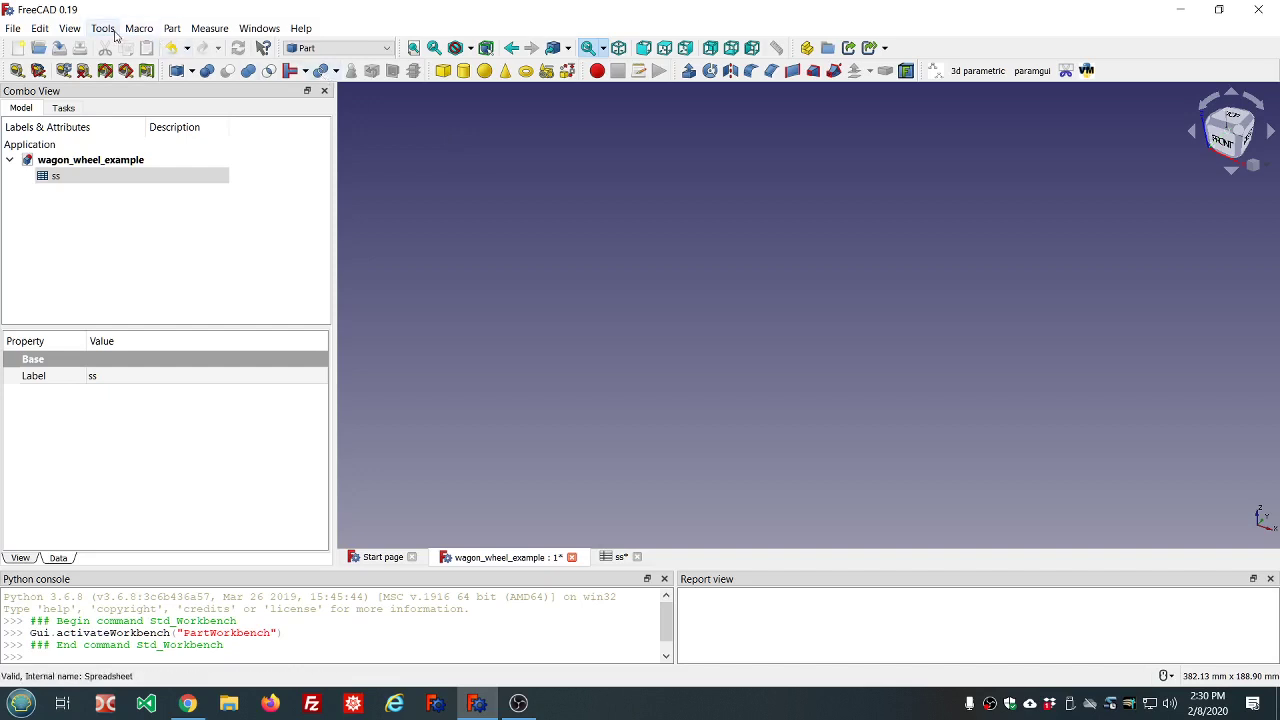
left_click(172, 30)
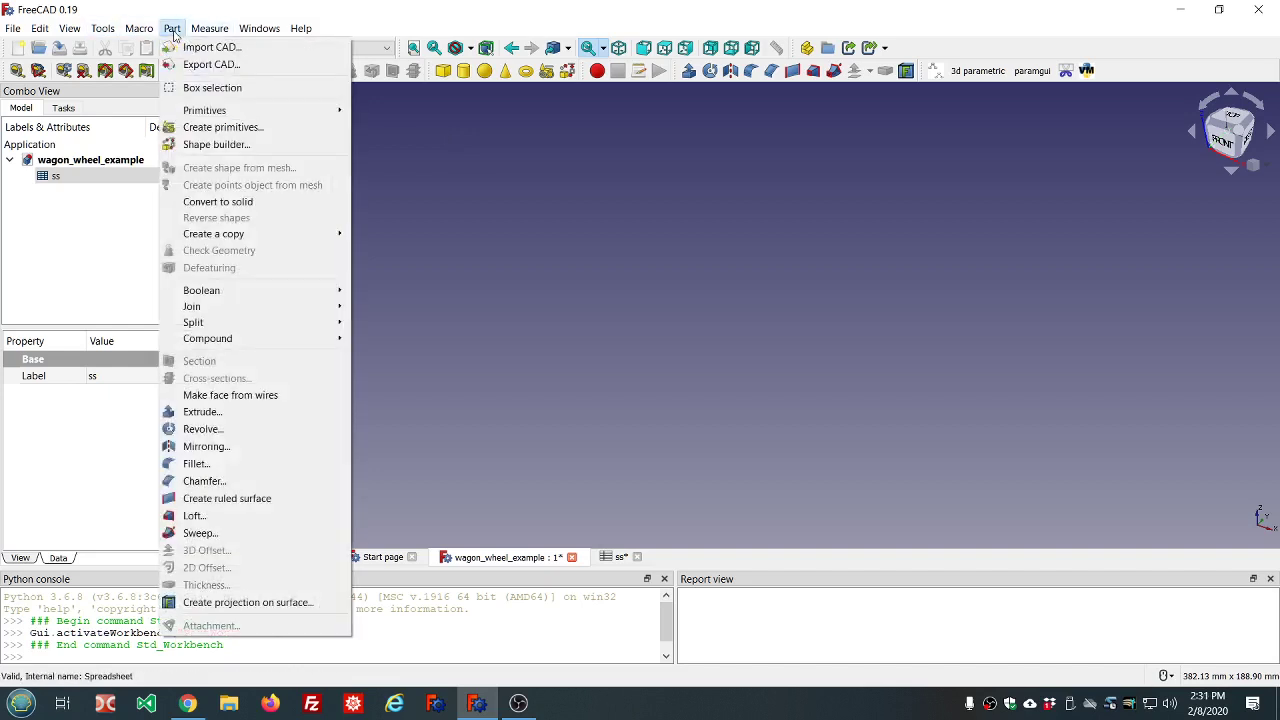
mouse_move(201, 110)
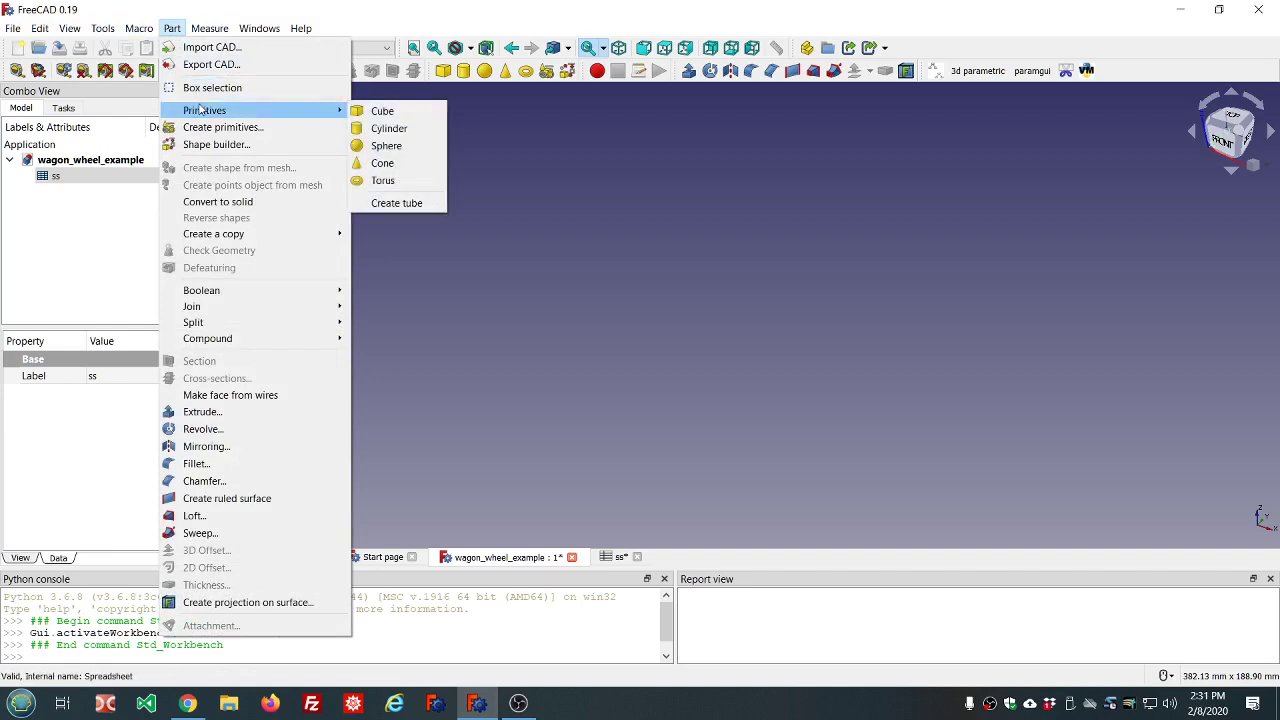
left_click(421, 205)
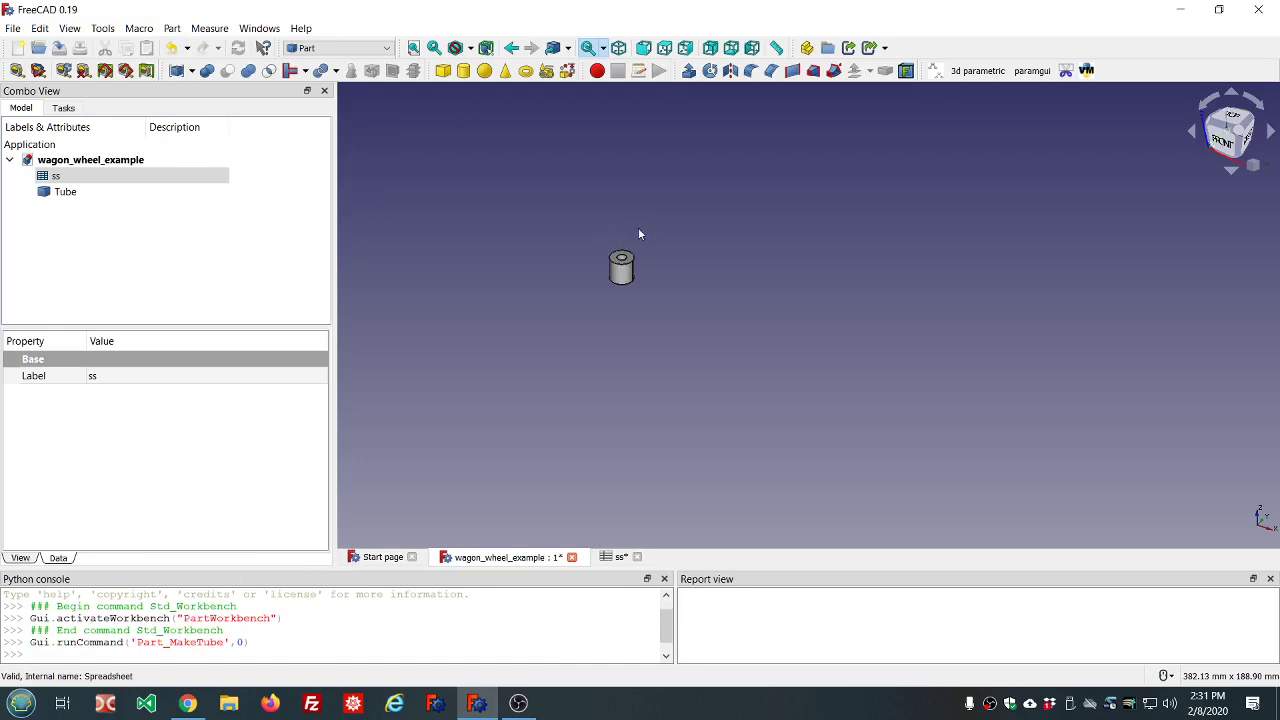
middle_click_drag(637, 226, 648, 285)
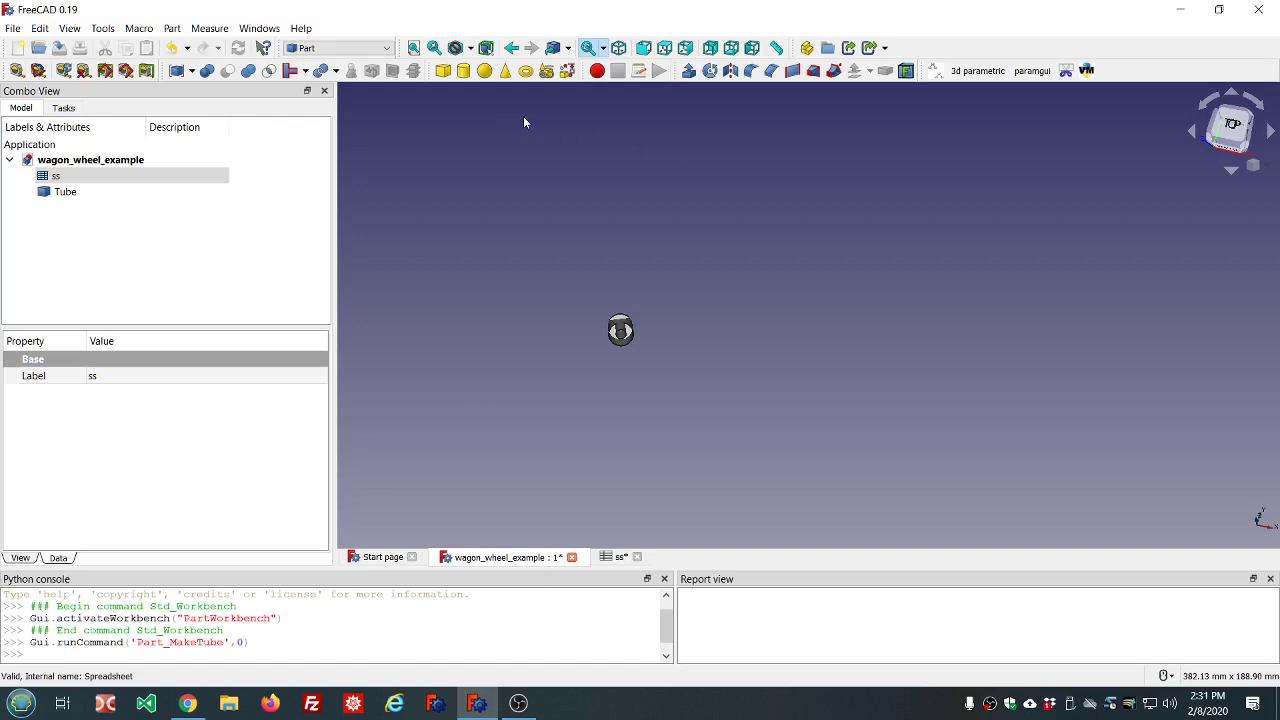
left_click(413, 49)
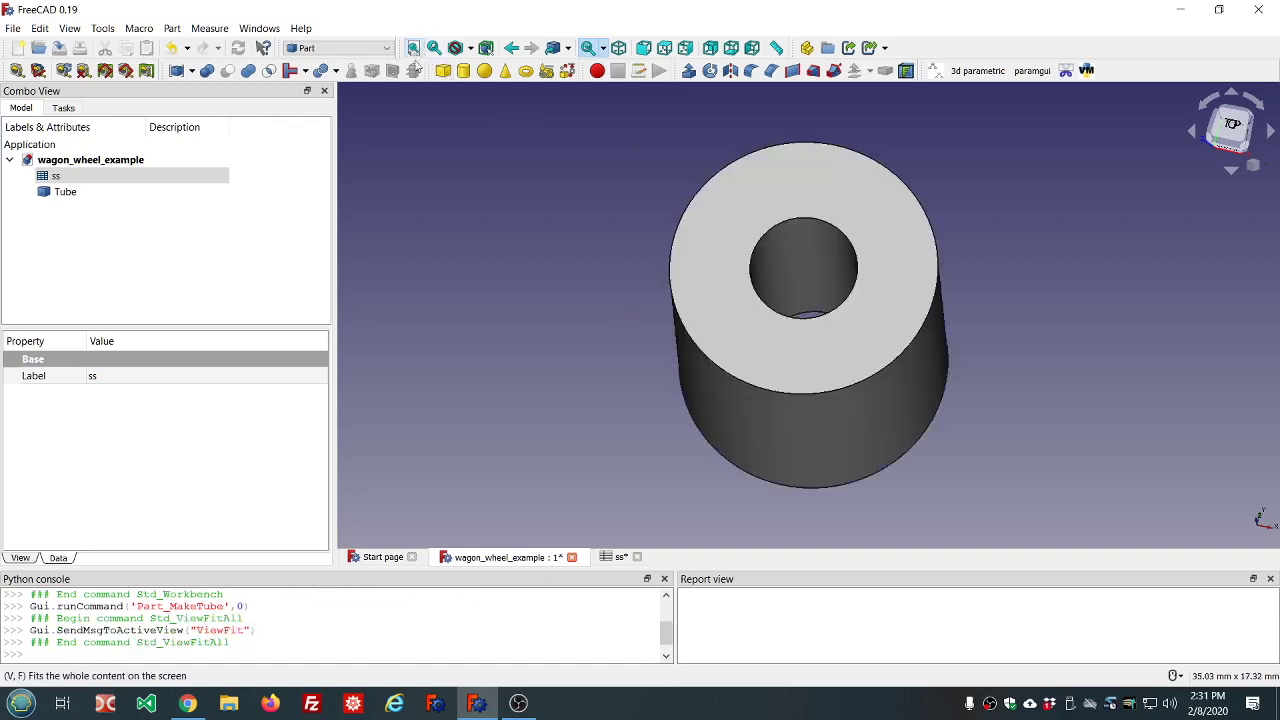
mouse_move(991, 271)
middle_mouse_down()
mouse_move(992, 296)
mouse_move(971, 266)
mouse_move(986, 246)
middle_mouse_up()
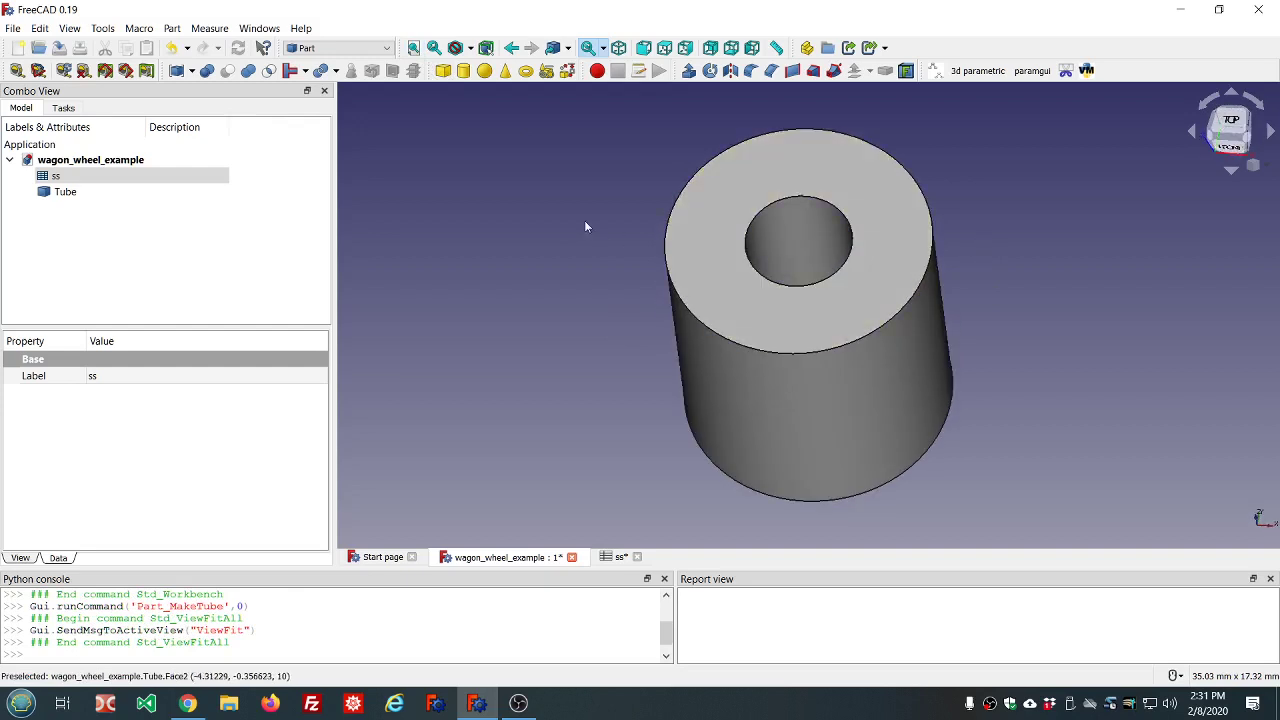
Rename the tube object in the model tree as rim.
left_click(57, 193)
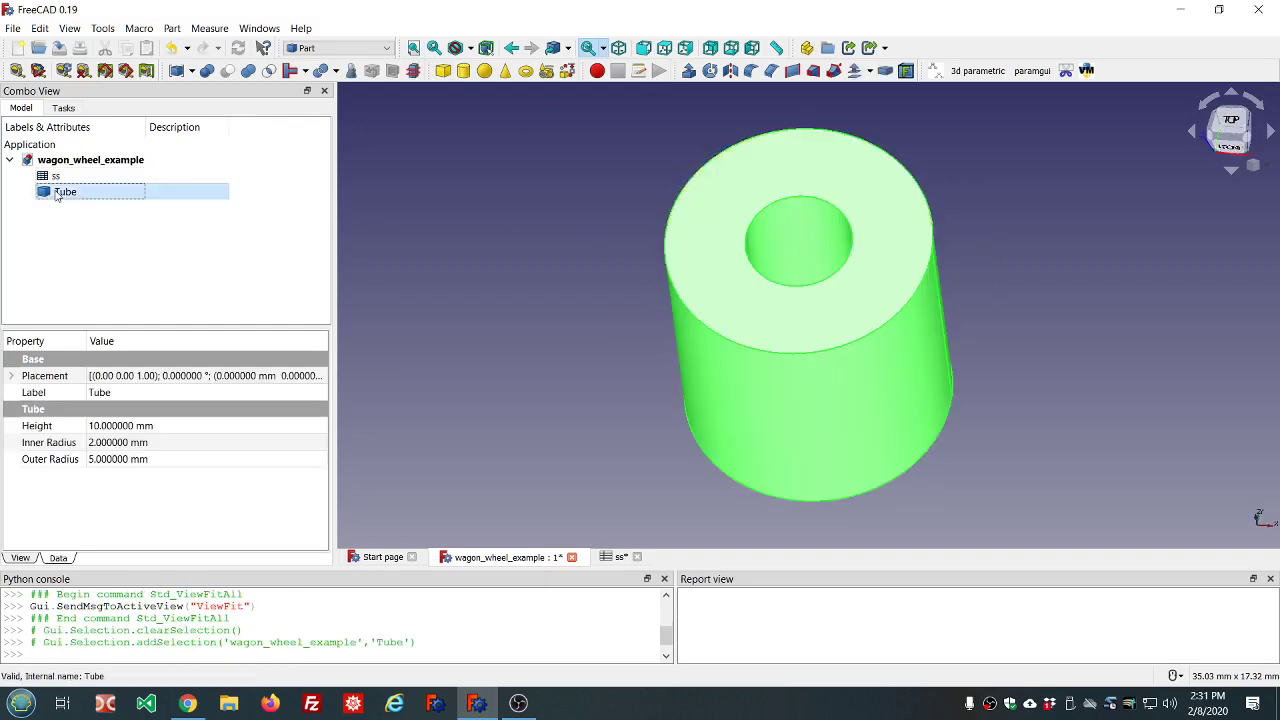
right_click(57, 193)
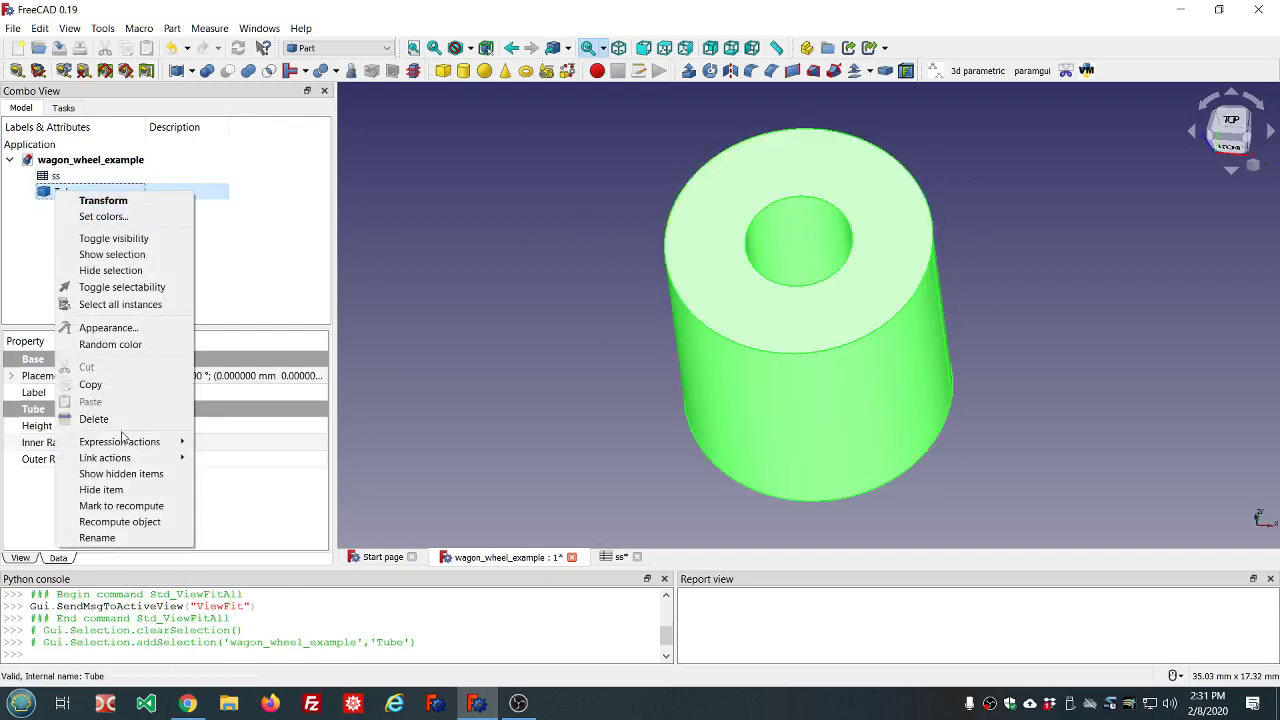
left_click(104, 538)
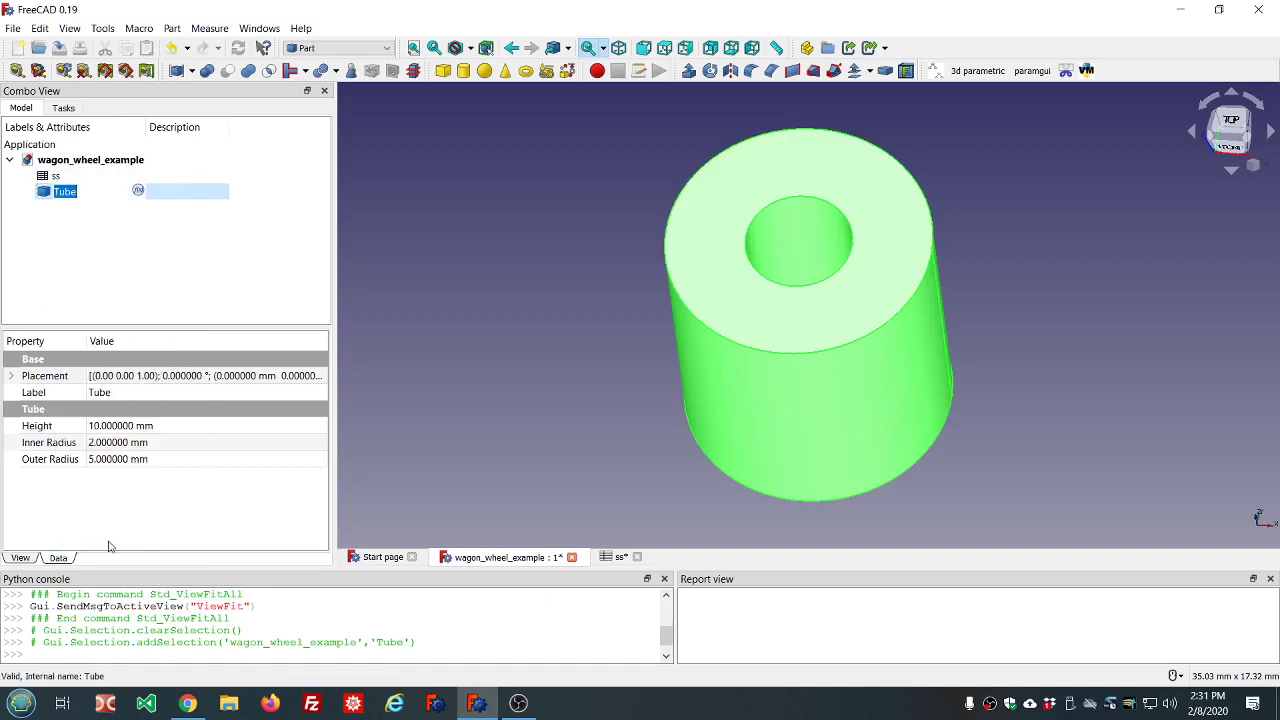
type("rim")
key("Return")
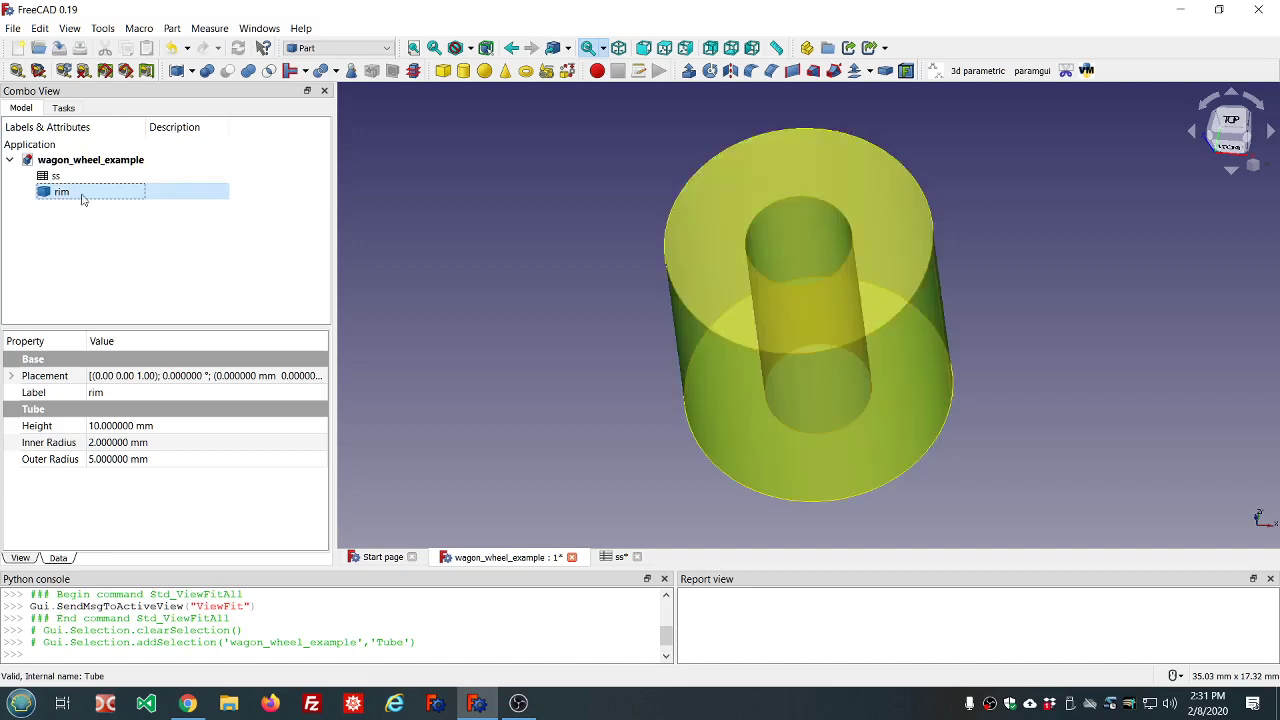
Link the rim's height to the spreadsheet with the expression <<ss>>.ss_rim_thickness.
left_click(190, 427)
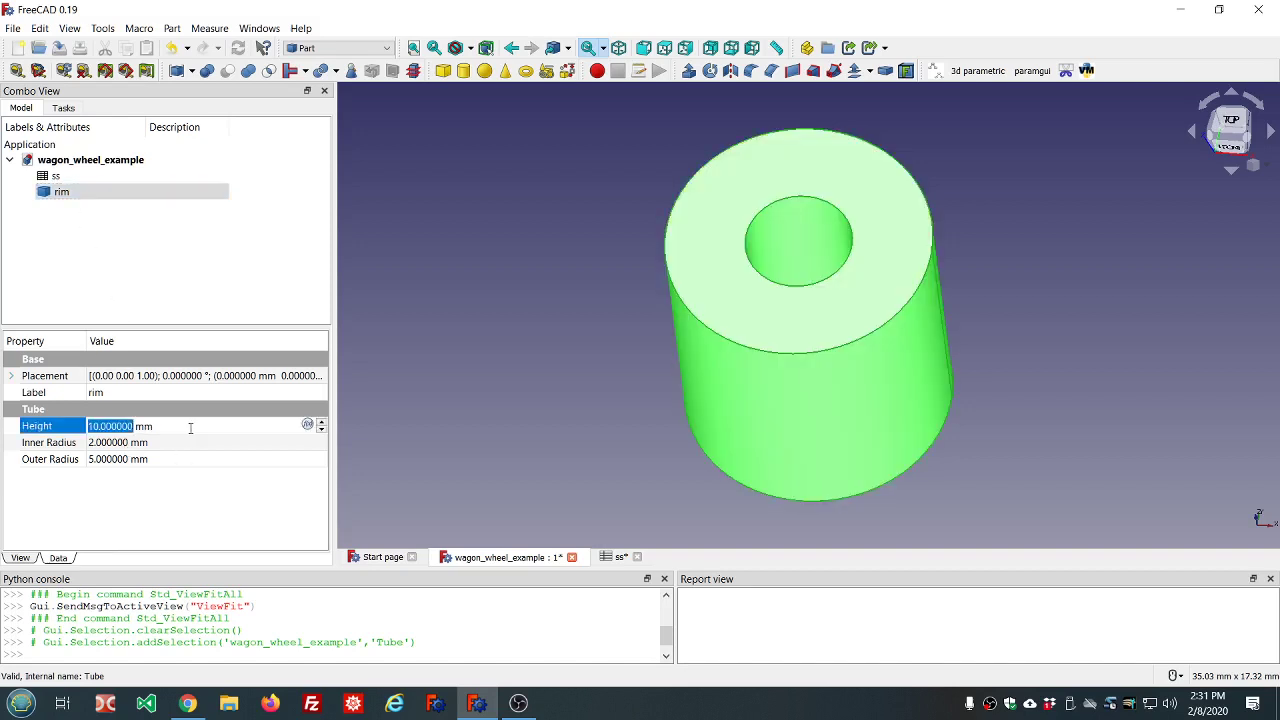
left_click(307, 425)
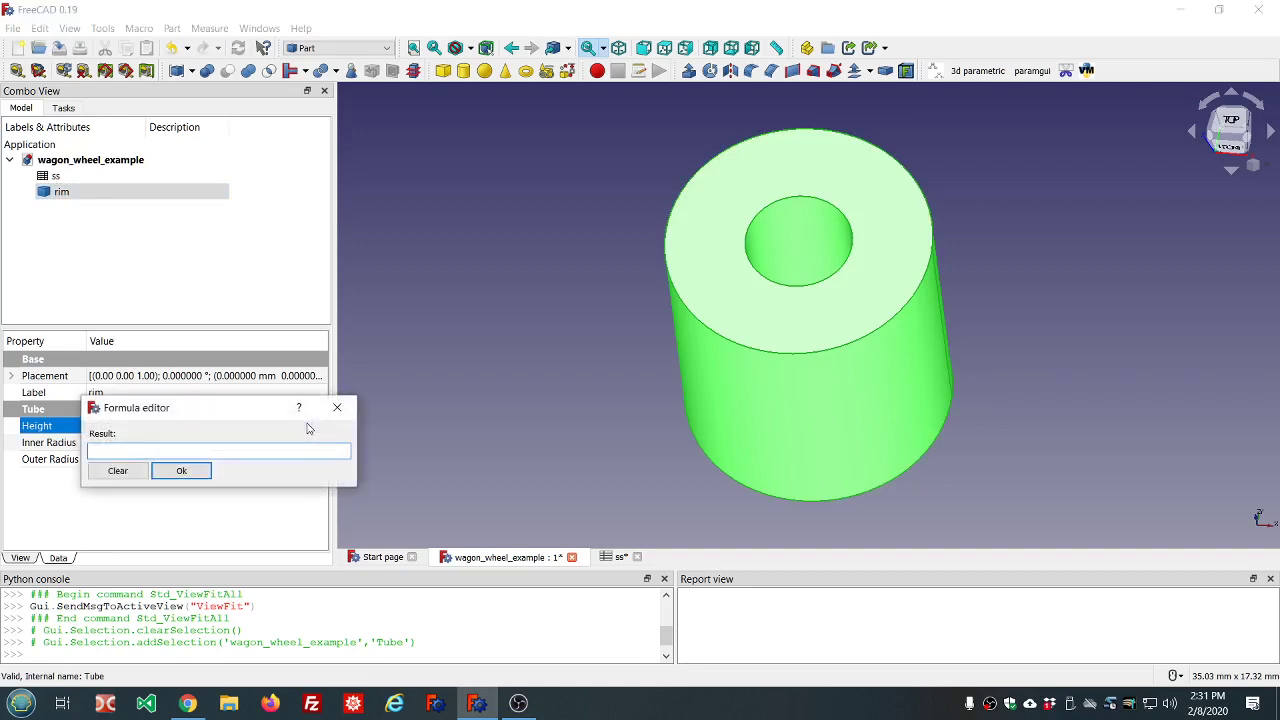
type("ss.ss")
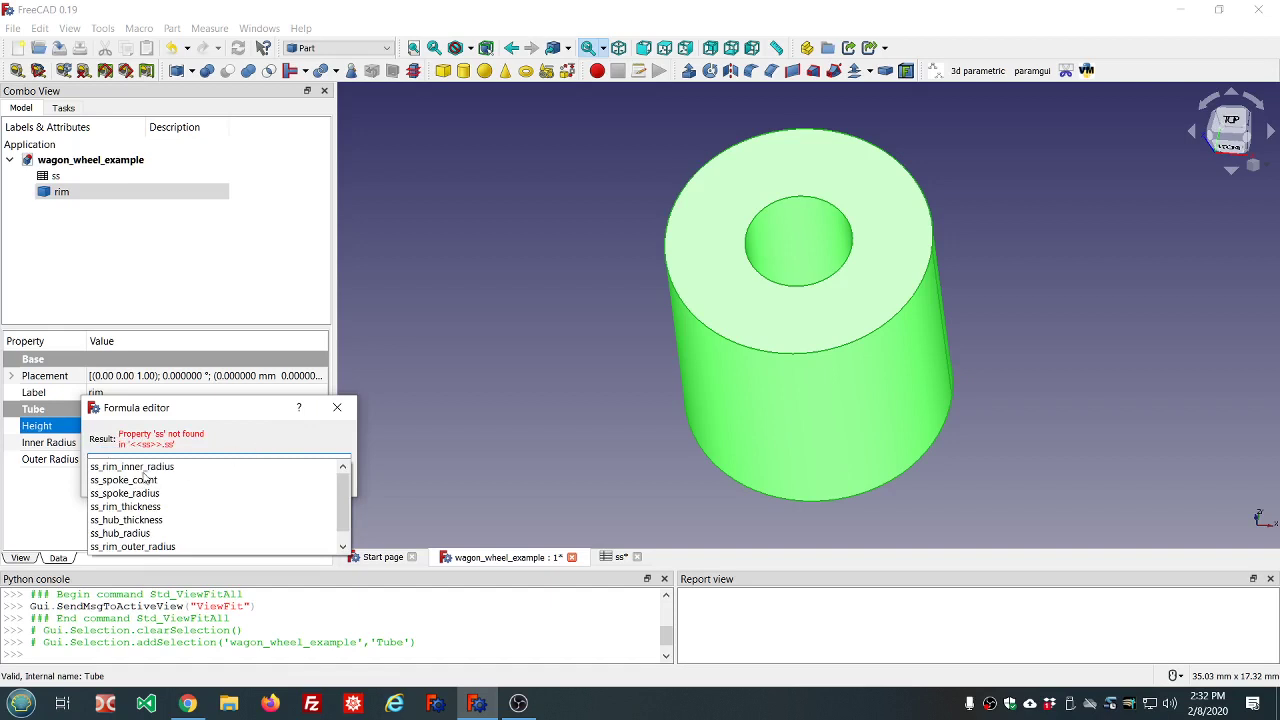
left_click(142, 507)
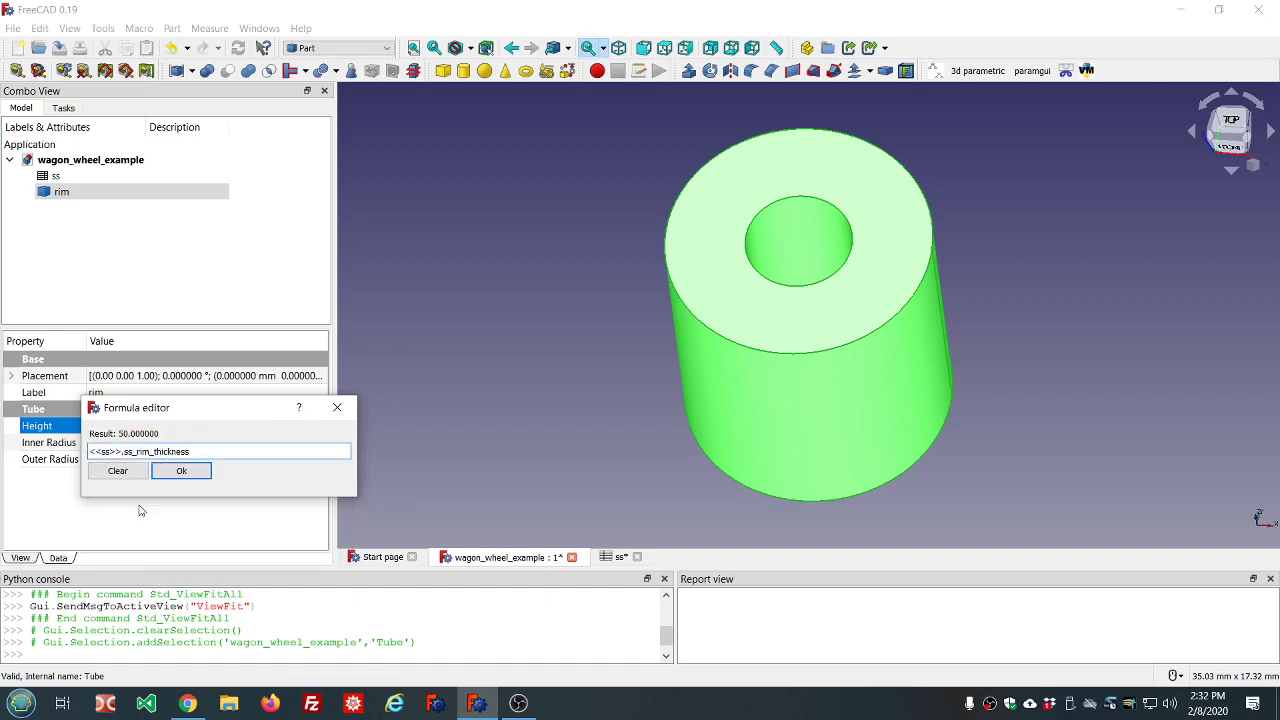
left_click(180, 472)
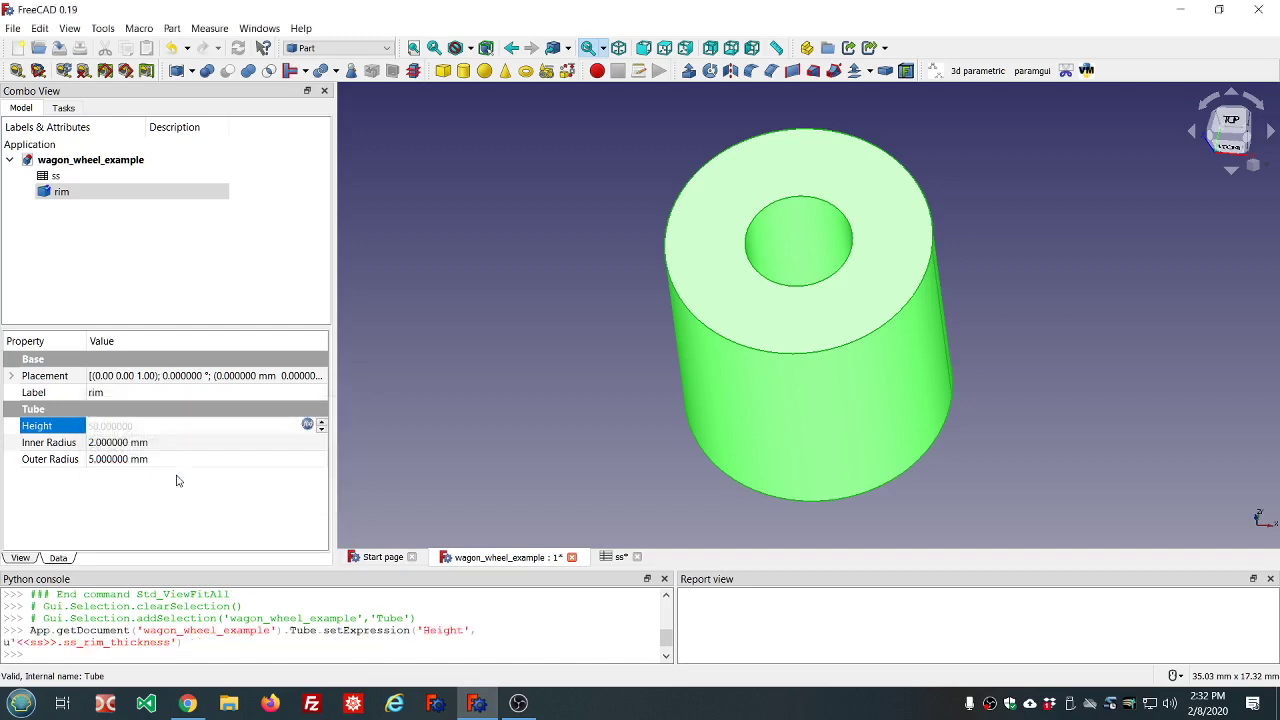
Link the rim's inner radius to the spreadsheet with the expression <<ss>>.ss_rim_inner_radius.
left_click(174, 443)
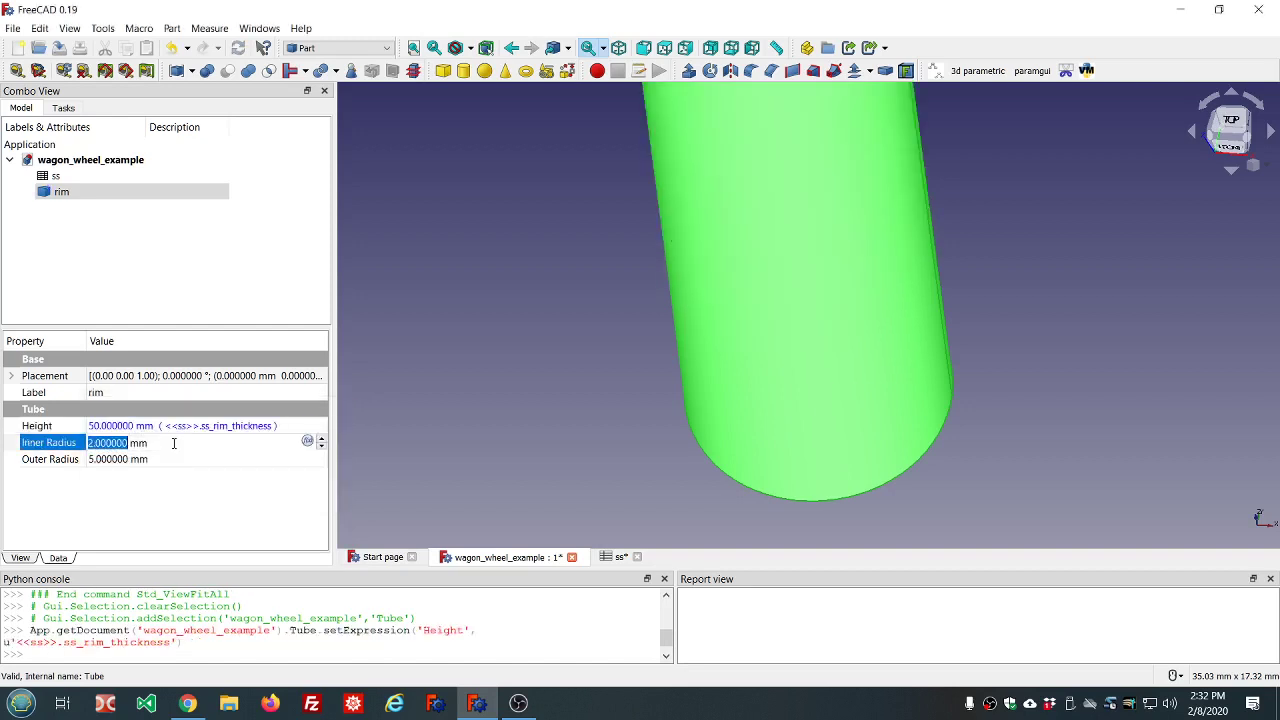
left_click(307, 442)
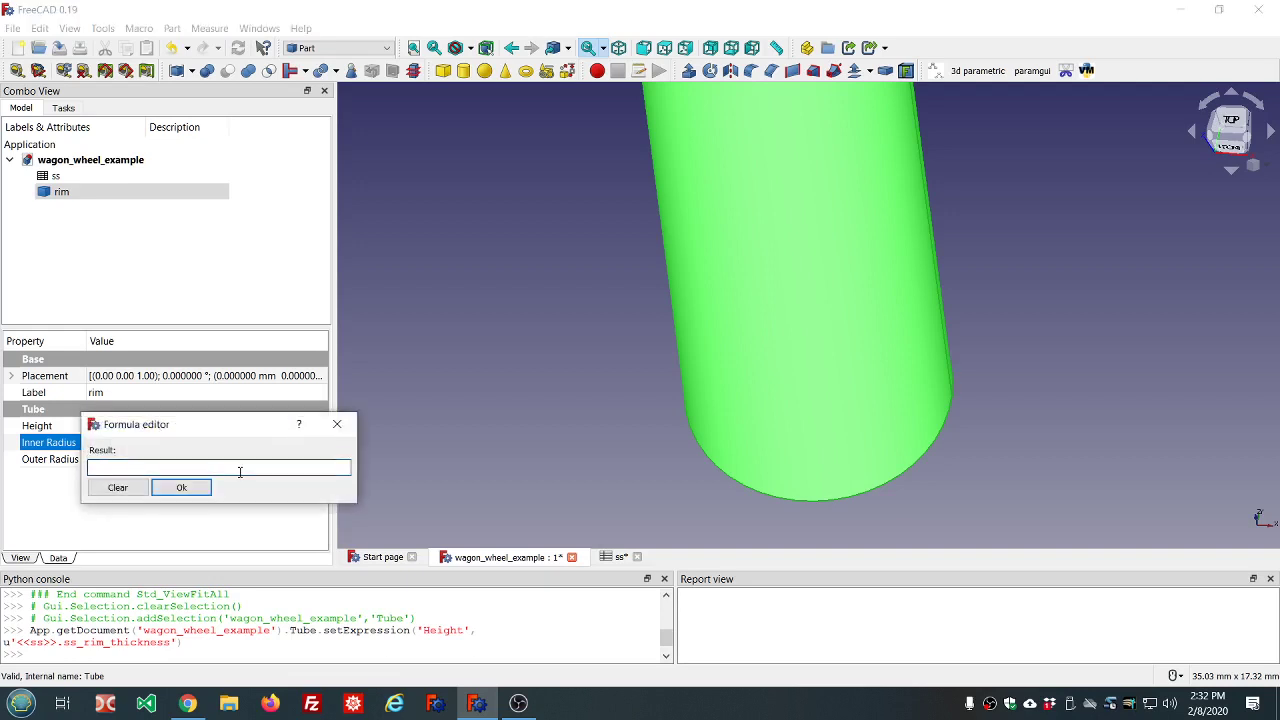
type("ss.ss")
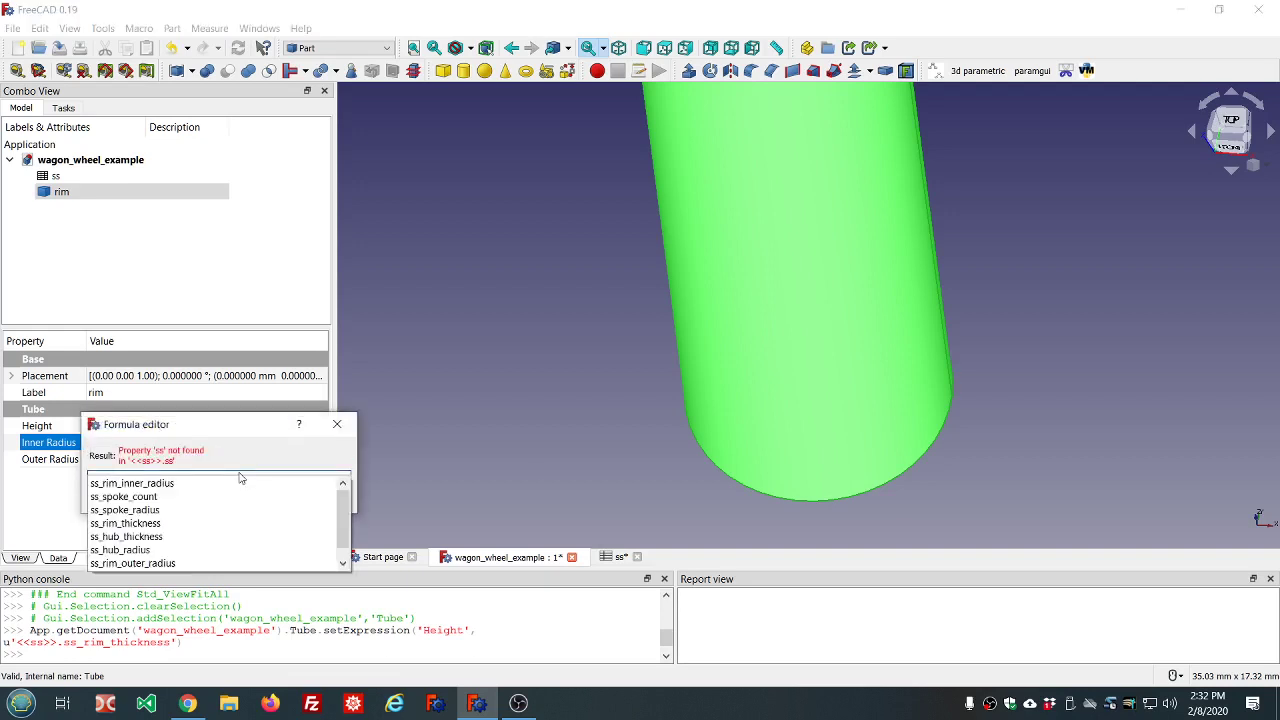
left_click(137, 483)
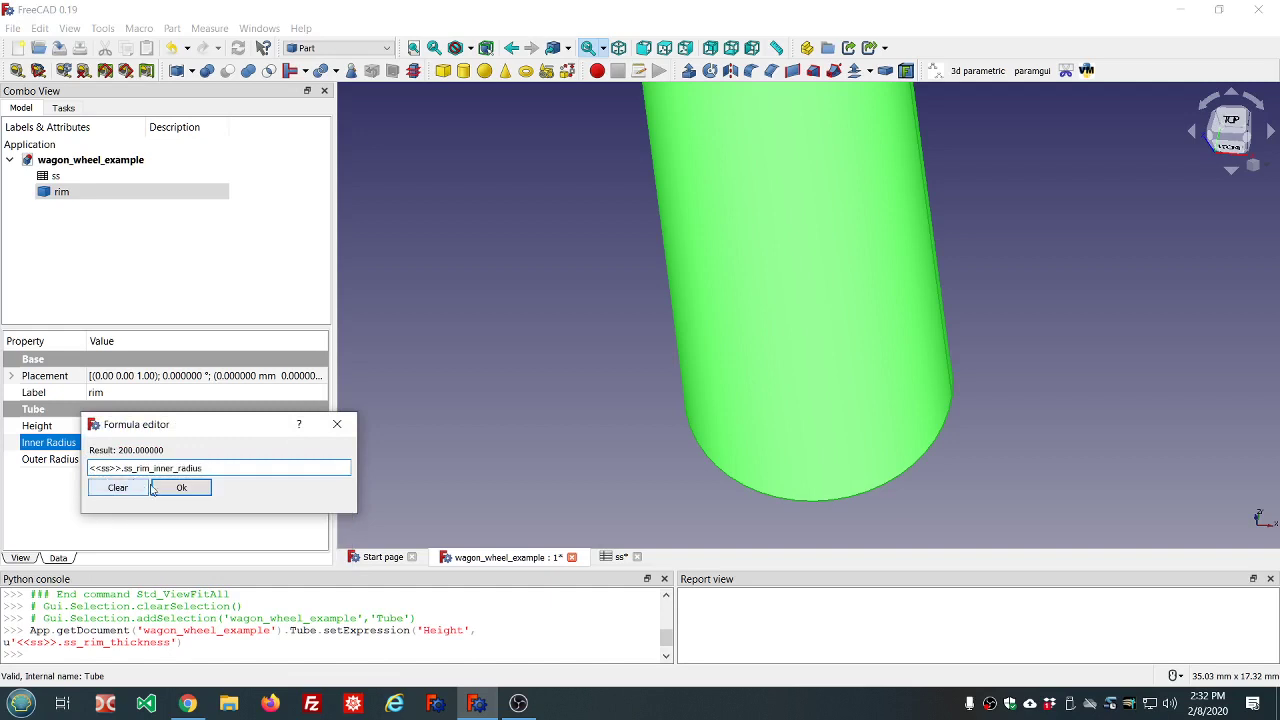
left_click(166, 489)
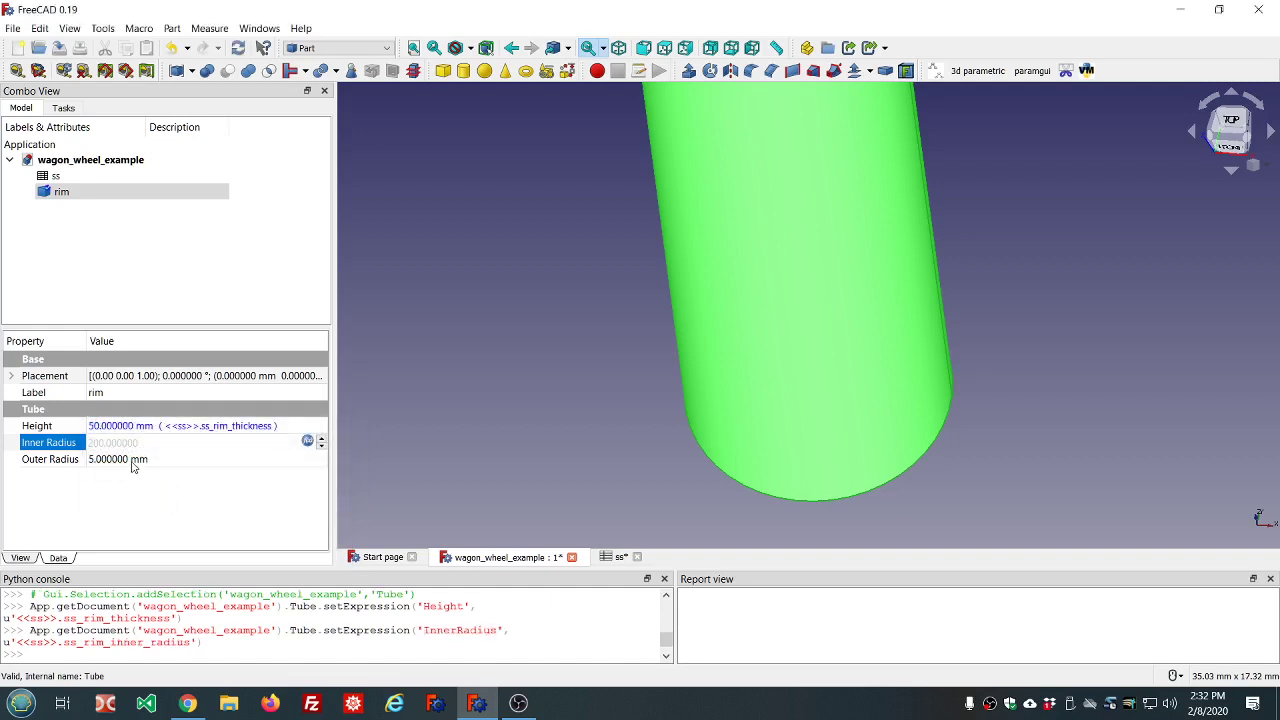
Link the rim's outer radius to the spreadsheet with the expression <<ss>>.ss_rim_outer_radius.
left_click(133, 462)
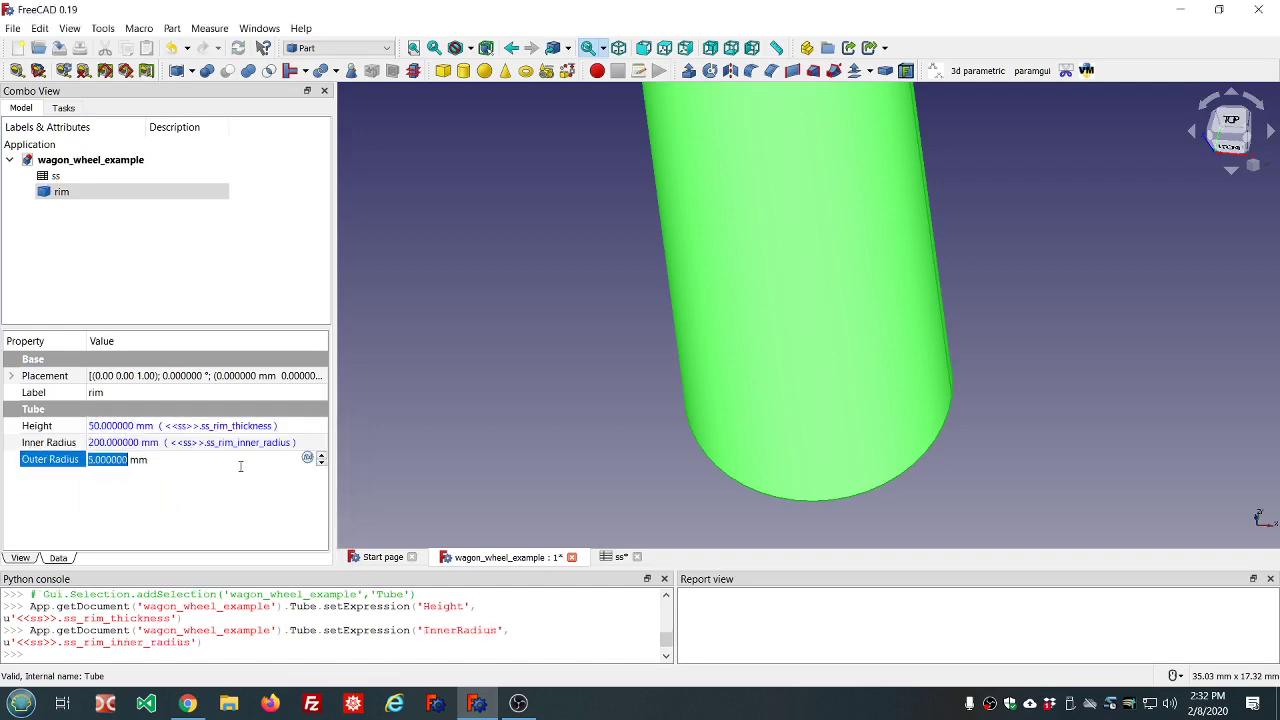
left_click(307, 459)
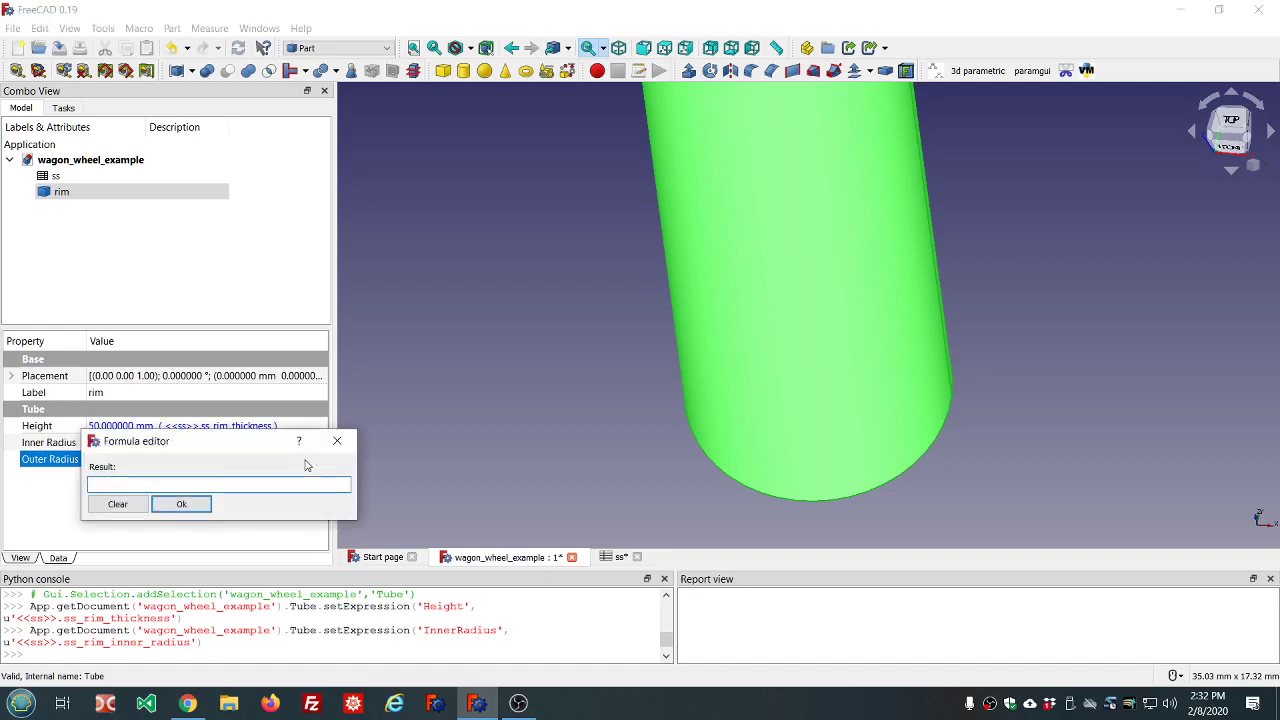
type("<<ss>>.ss")
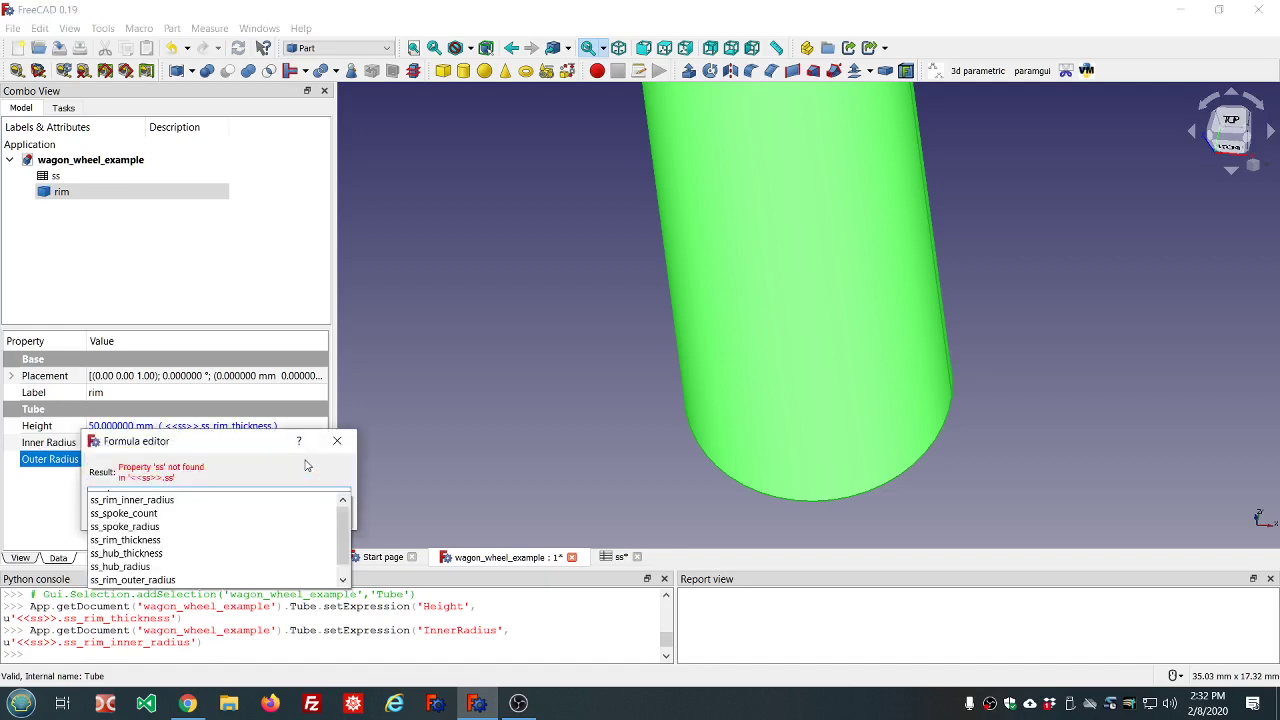
left_click(140, 580)
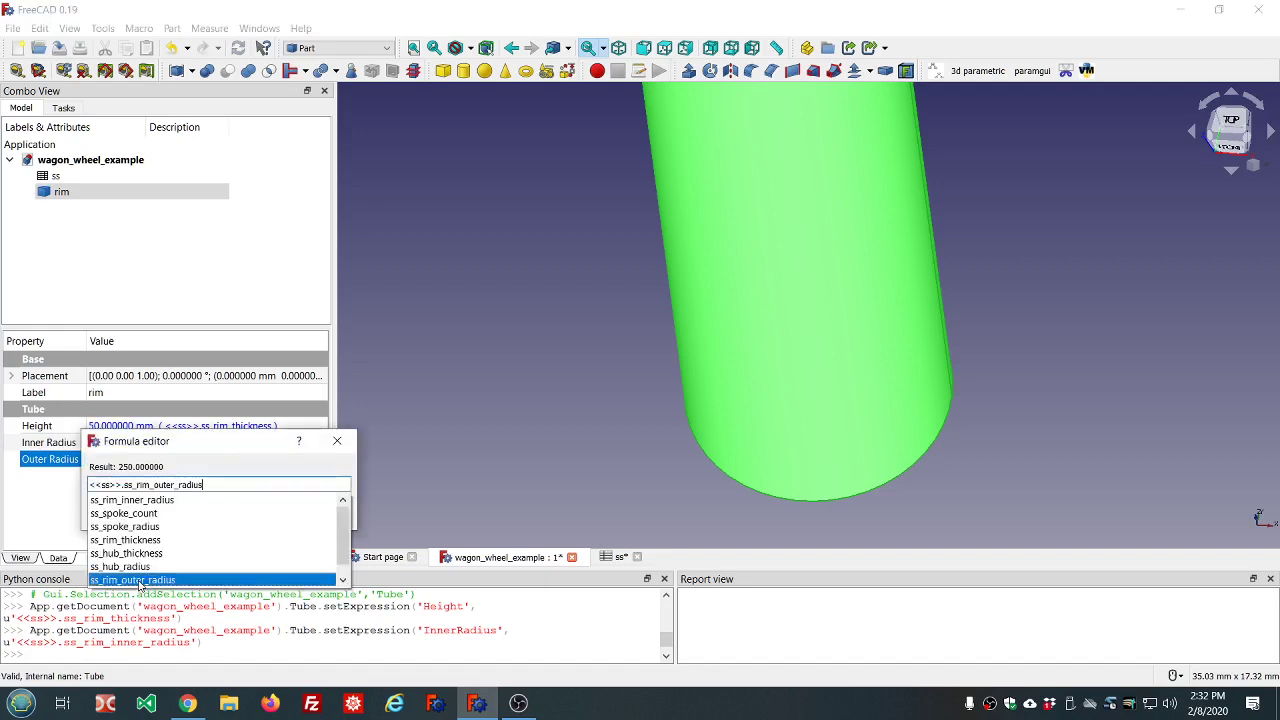
left_click(179, 506)
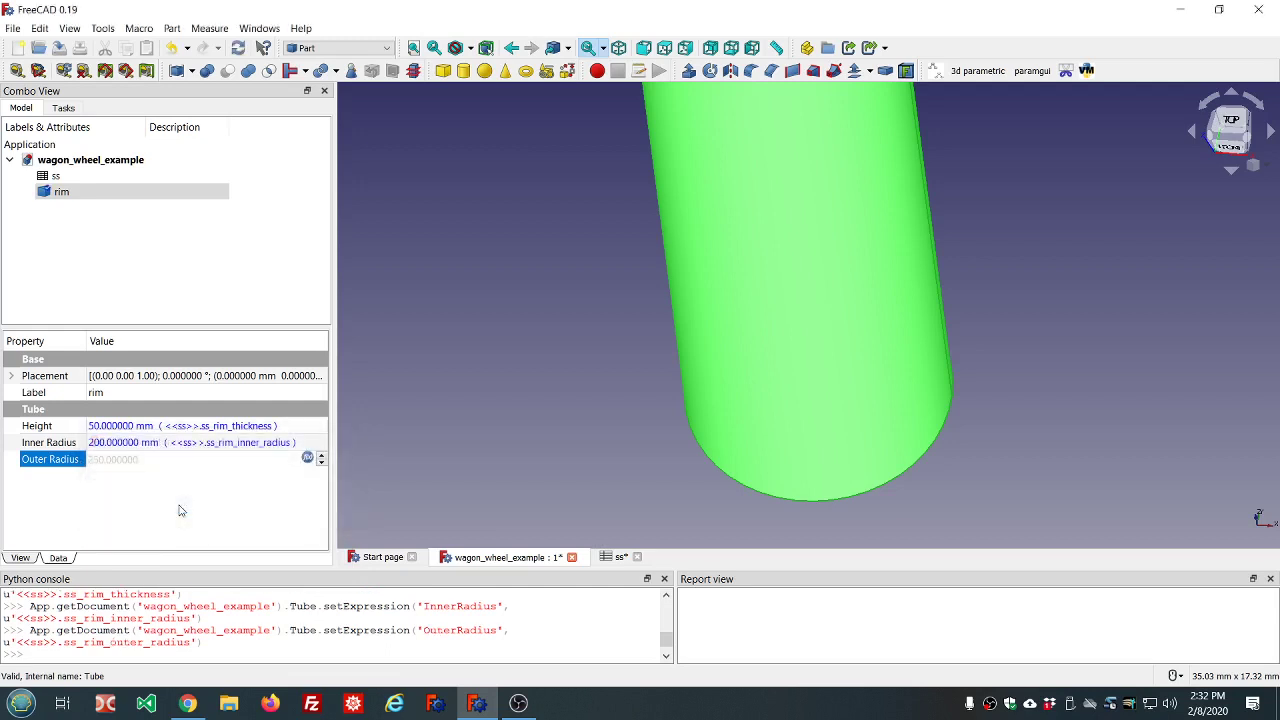
left_click(182, 290)
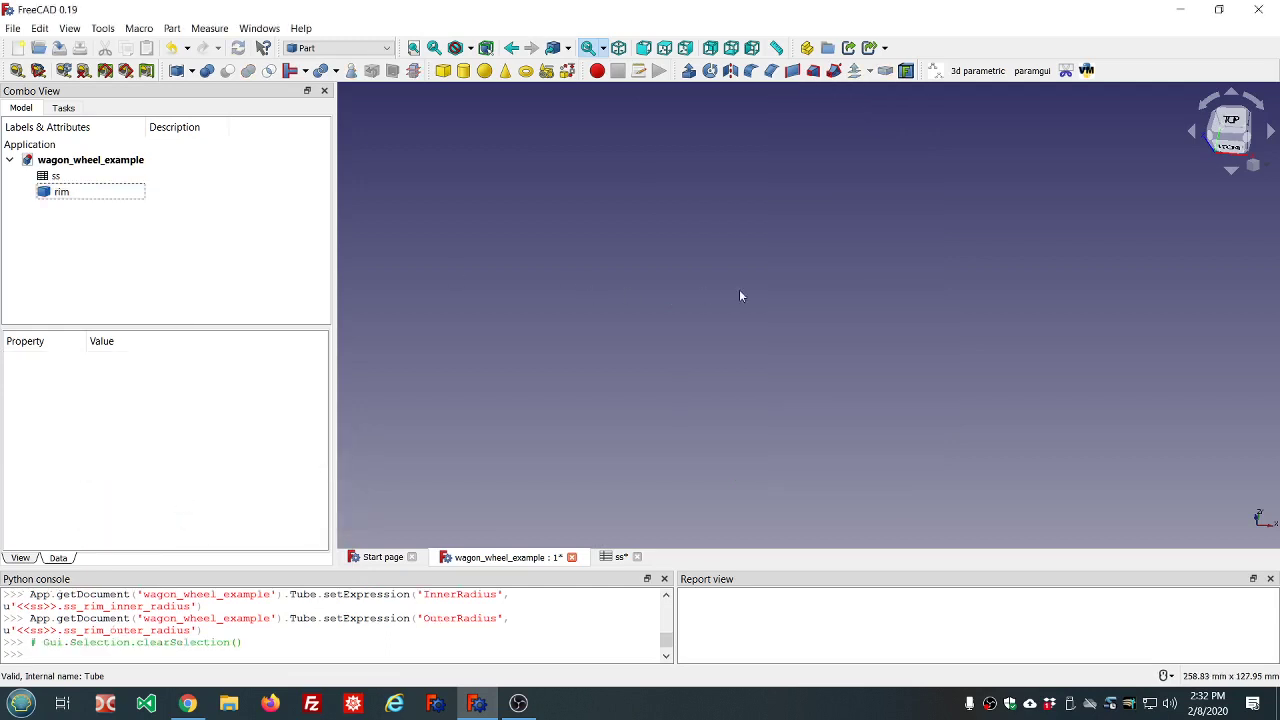
Create a cylinder primitive at the centre of the rim and select it in the model tree.
left_click(414, 49)
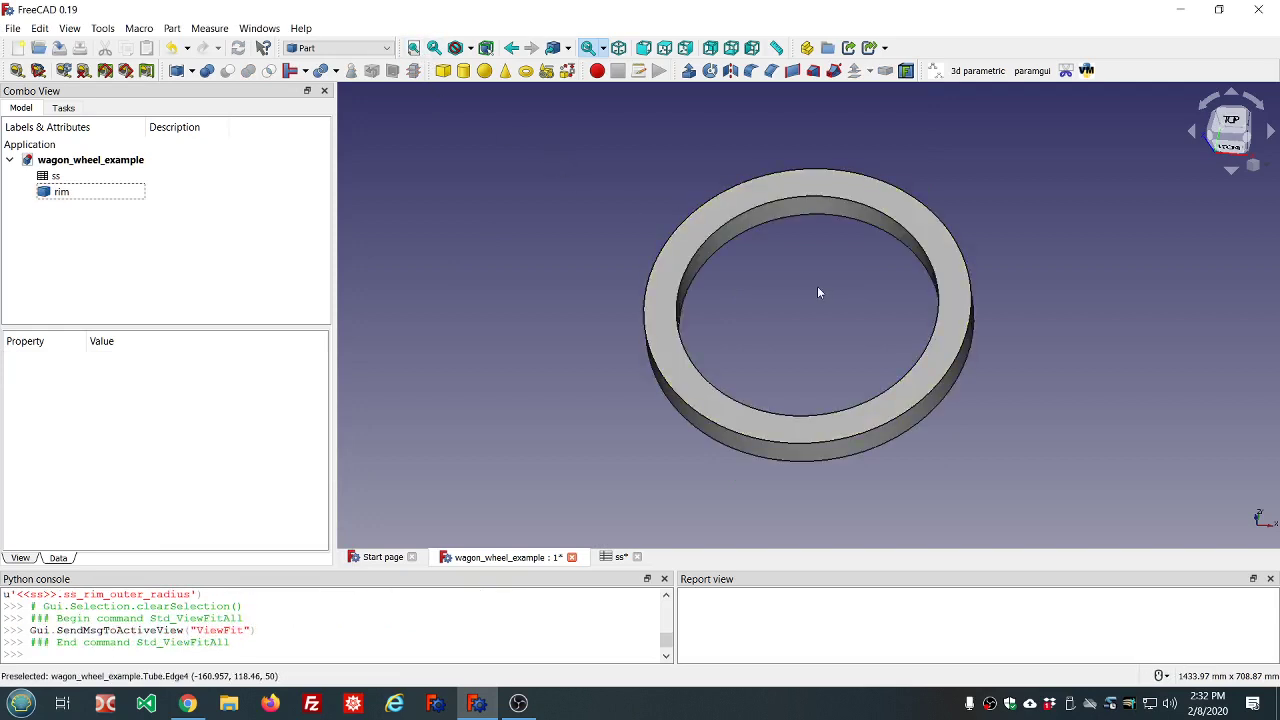
middle_click_drag(820, 287, 838, 343)
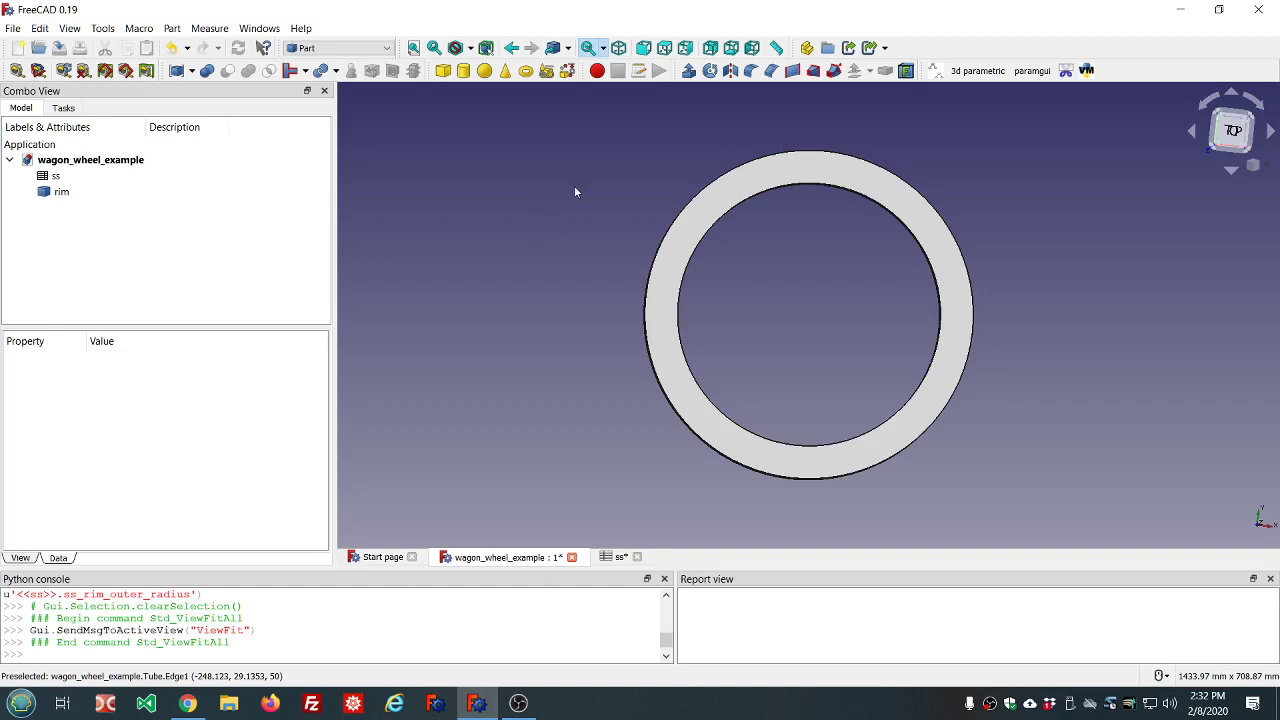
left_click(465, 70)
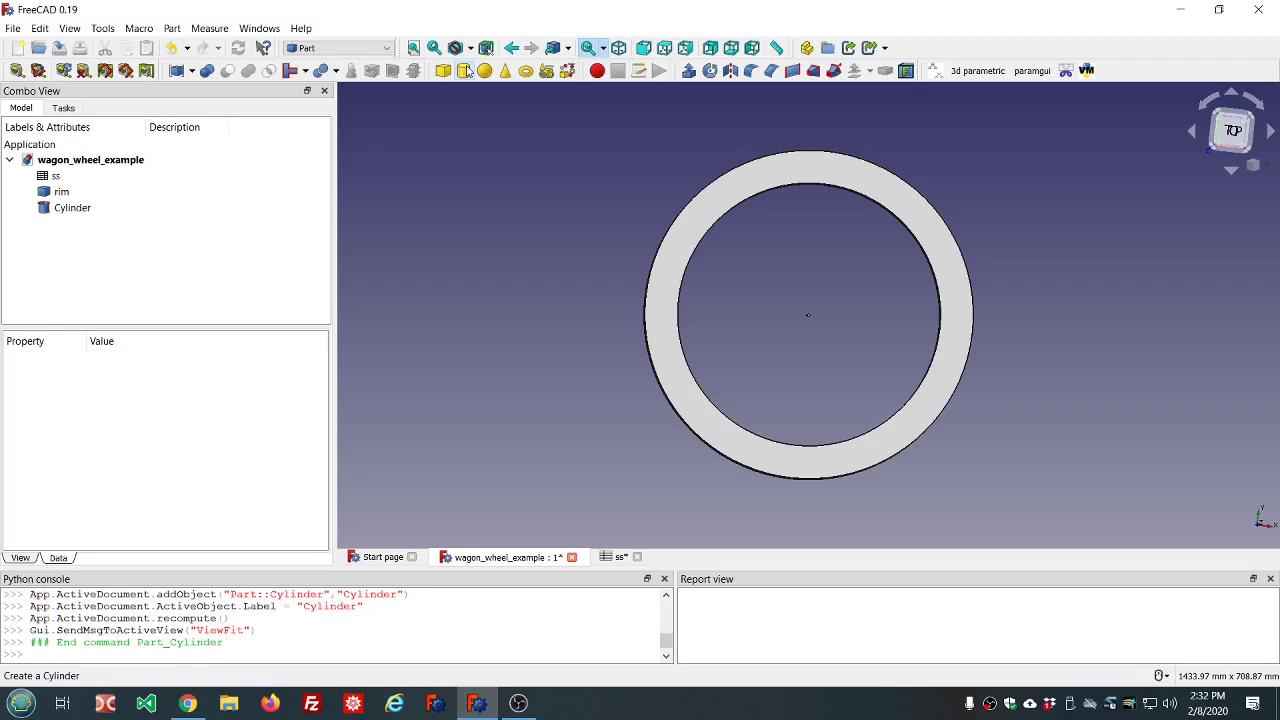
left_click(56, 212)
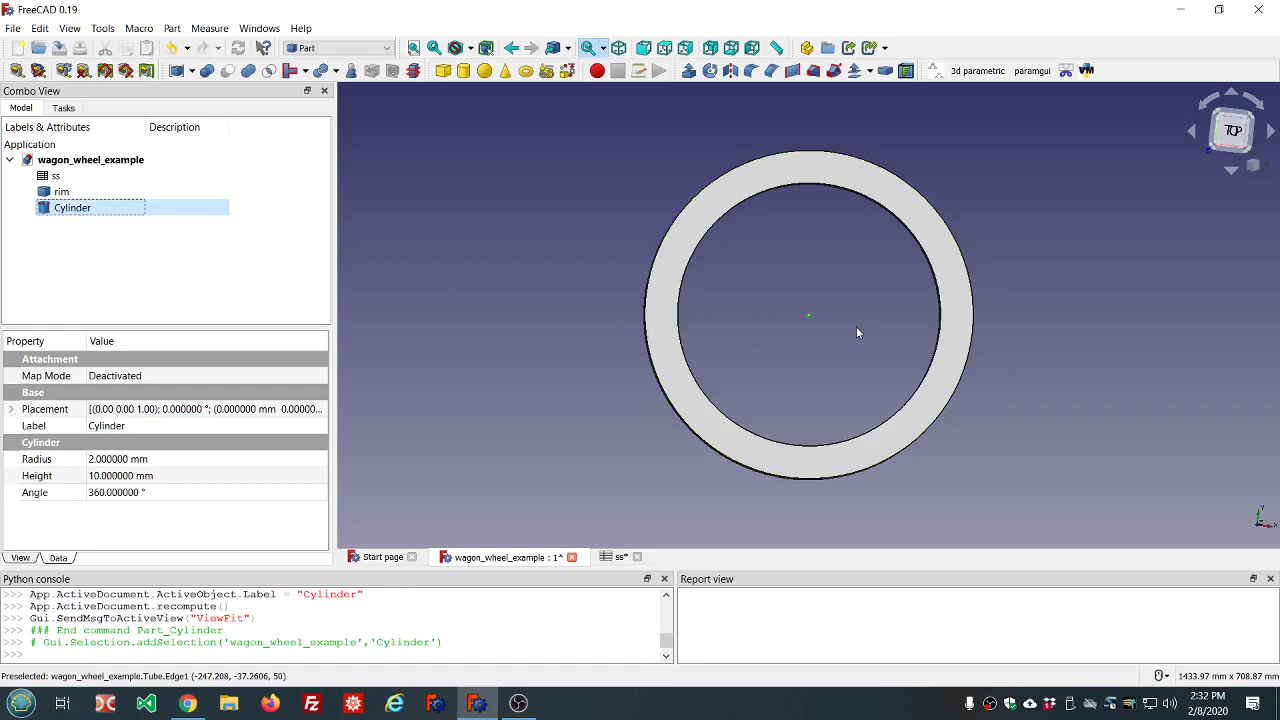
scroll(845, 335, "up", 8)
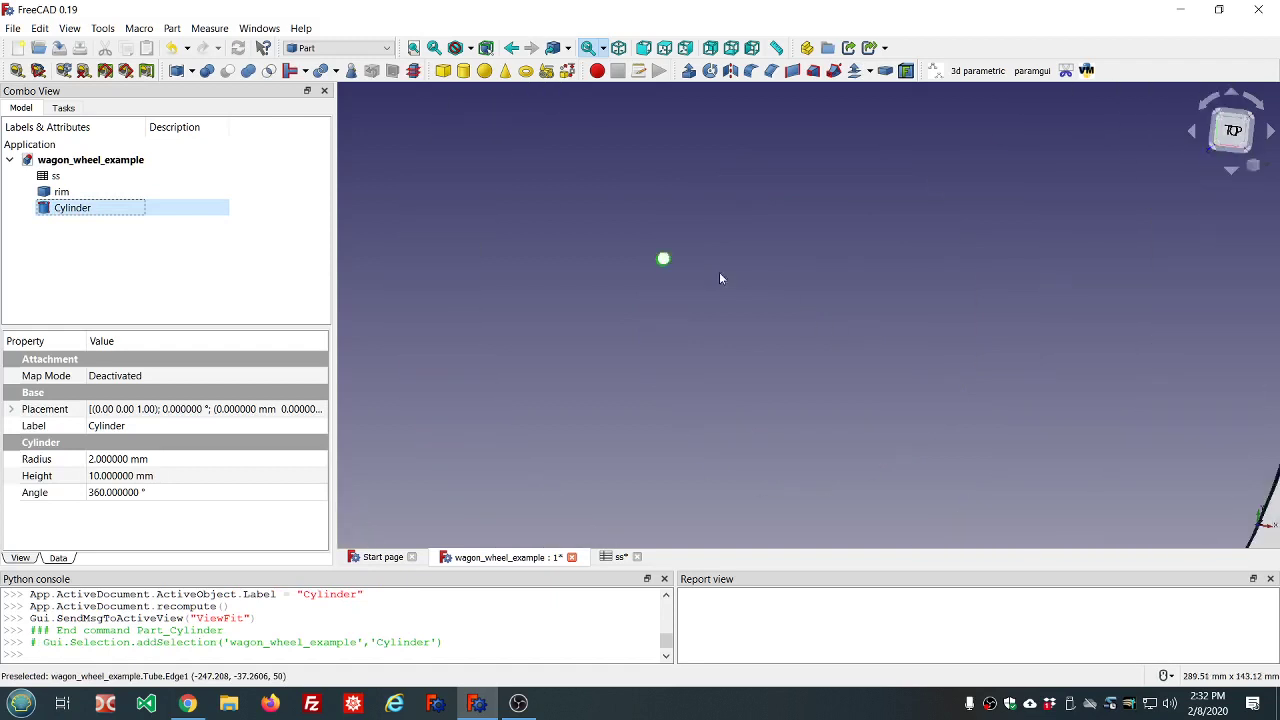
scroll(697, 255, "up", 3)
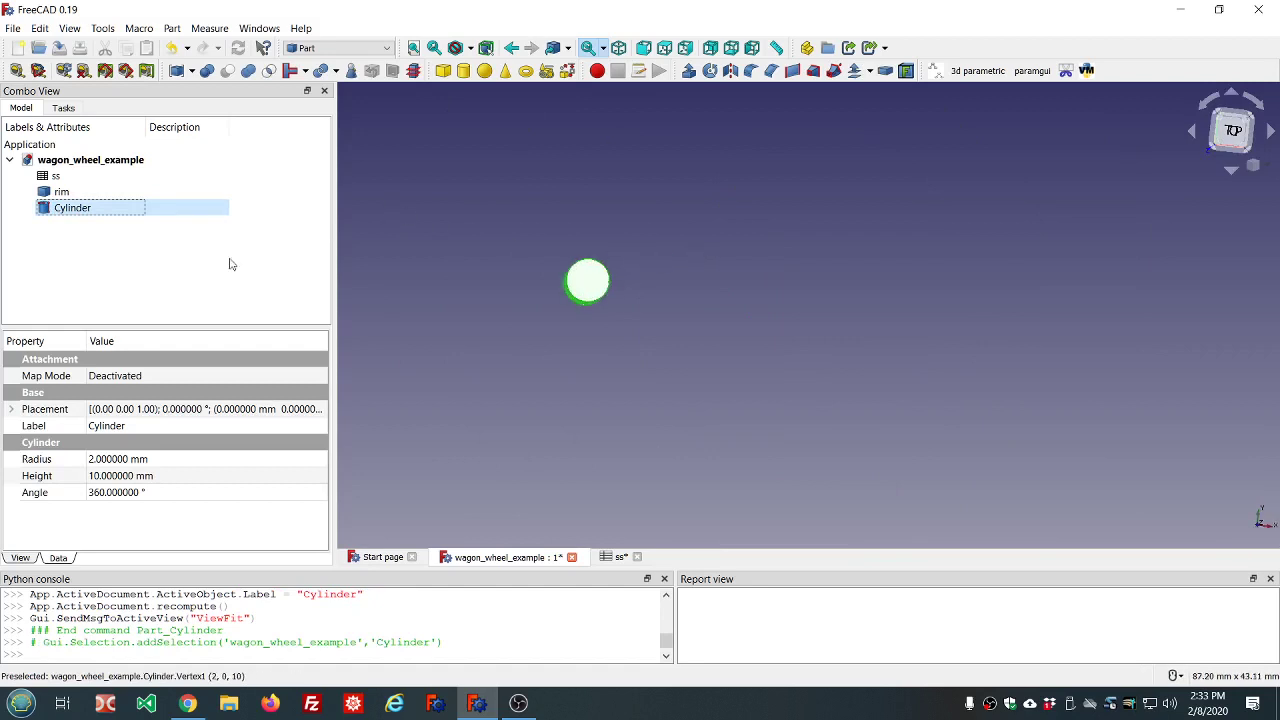
Link the cylinder's radius to the spreadsheet with the expression <<ss>>.ss_spoke_radius.
left_click(178, 458)
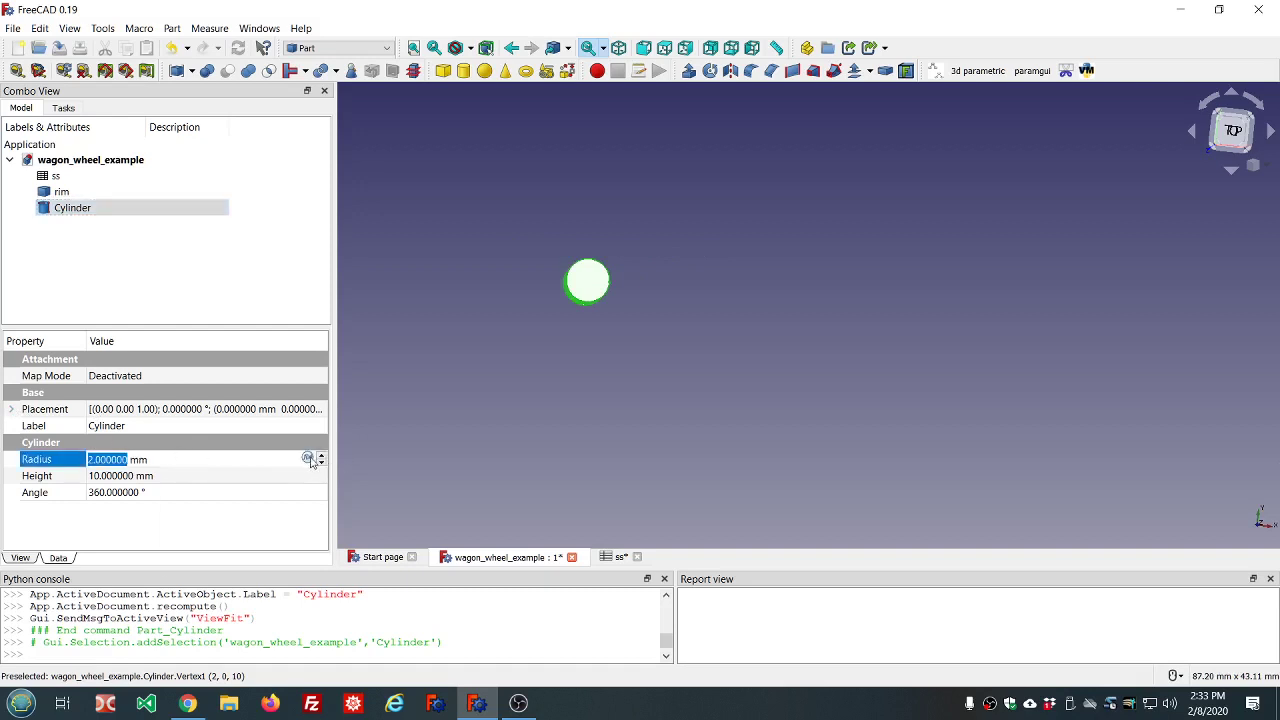
left_click(308, 458)
type("ss.")
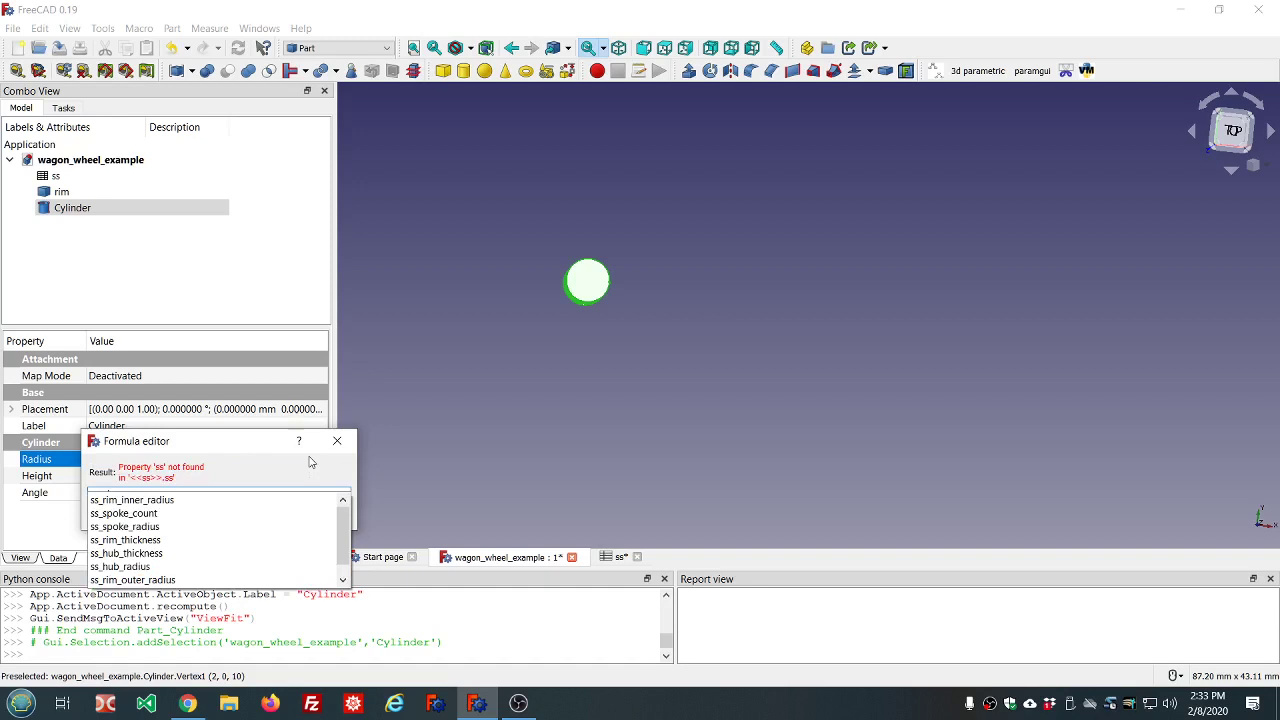
left_click(147, 527)
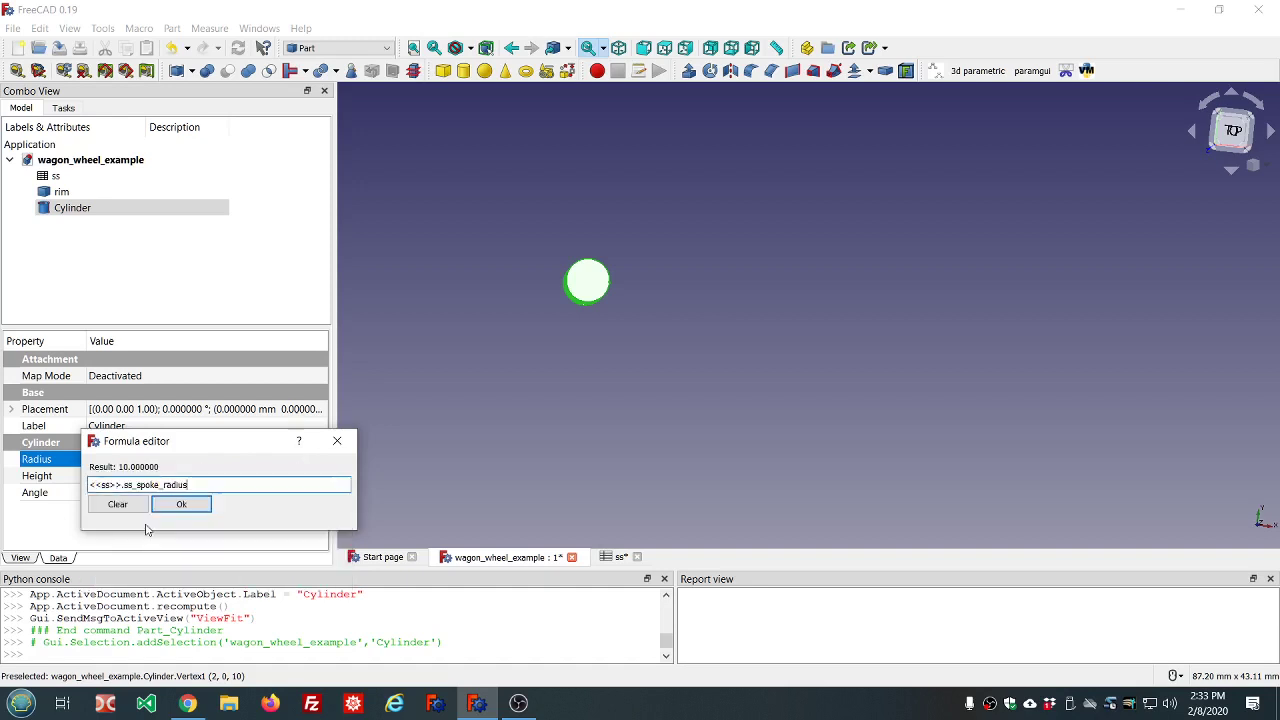
left_click(184, 504)
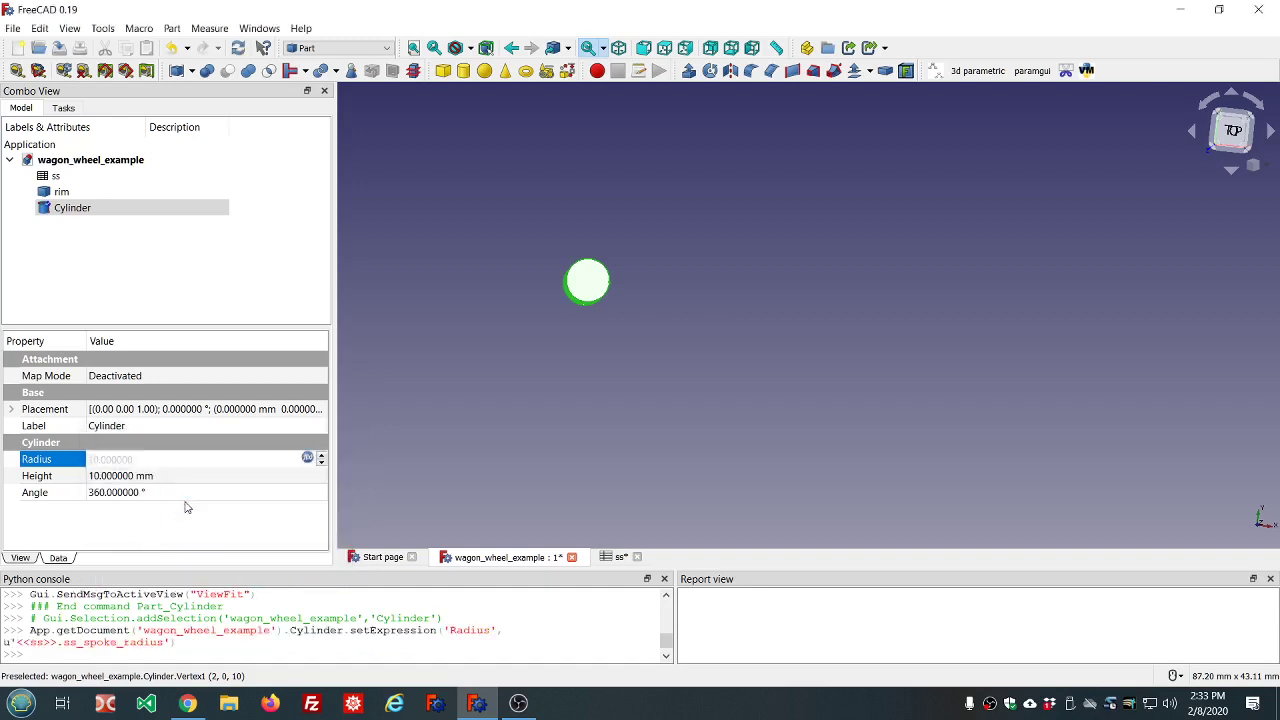
Set the cylinder's height to the expression (<<ss>>.ss_rim_inner_radius+<<ss>>.ss_rim_outer_radius)/2.
left_click(198, 477)
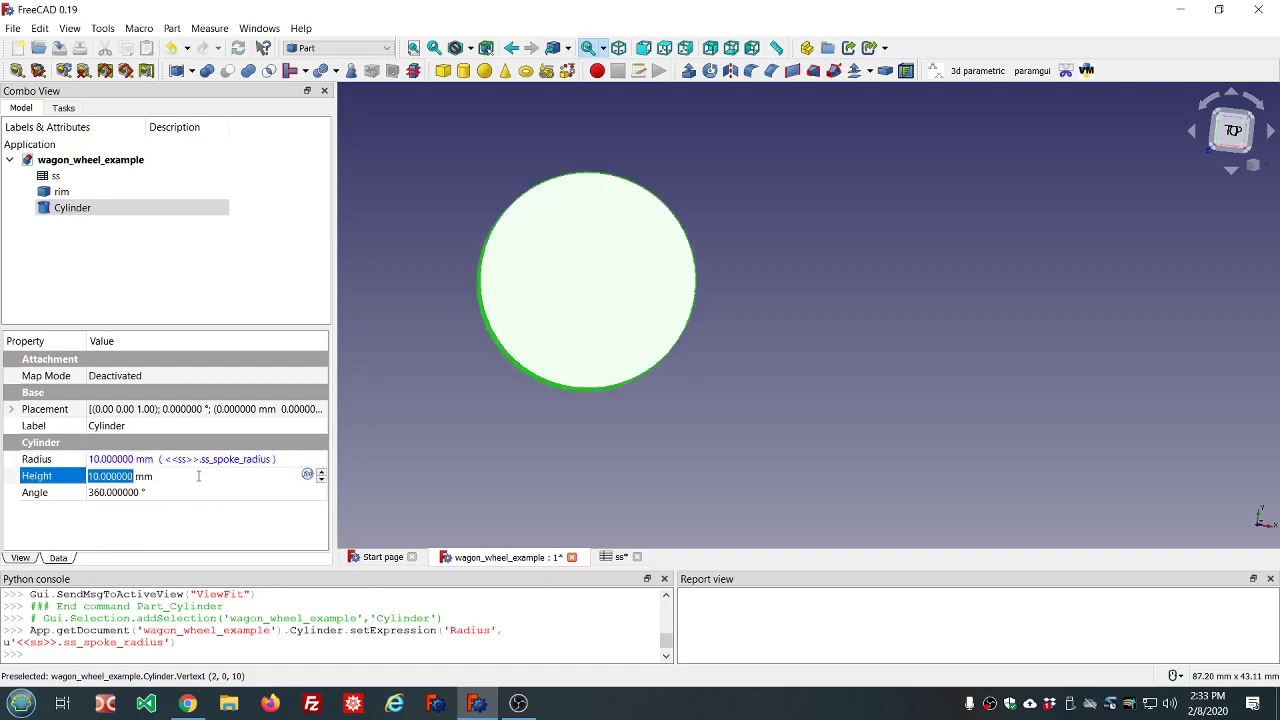
left_click(308, 476)
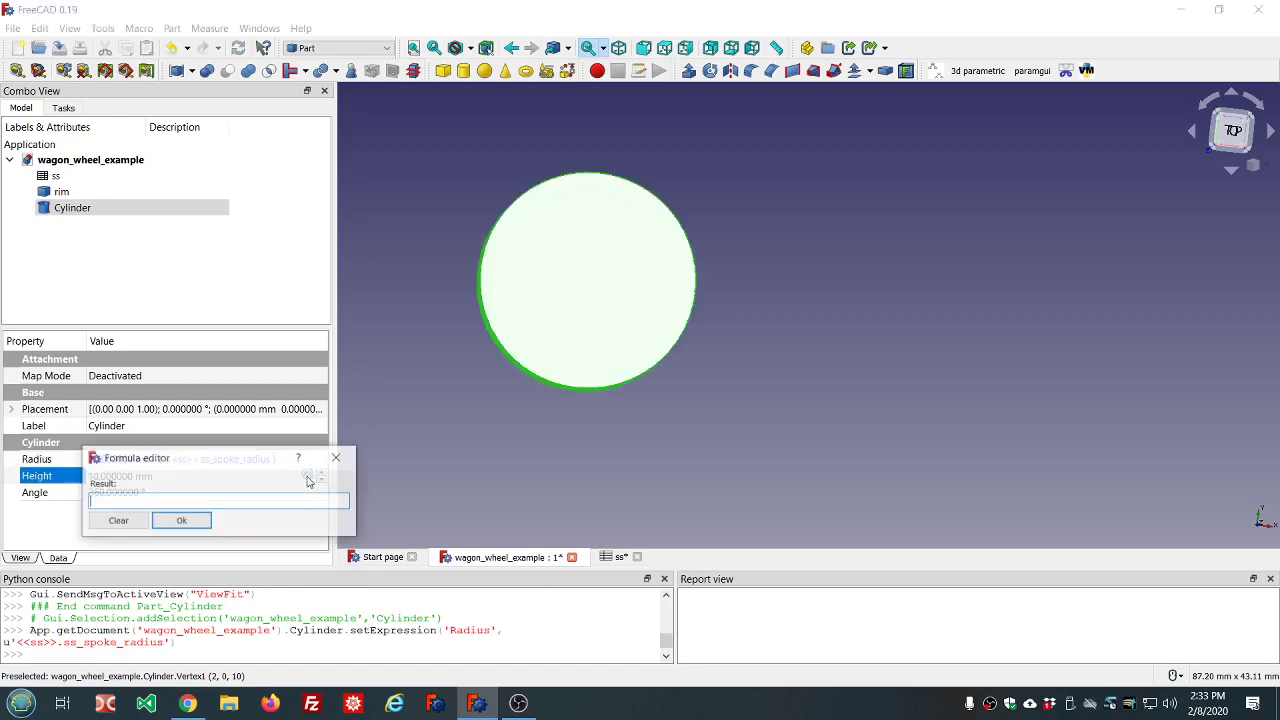
type("ss")
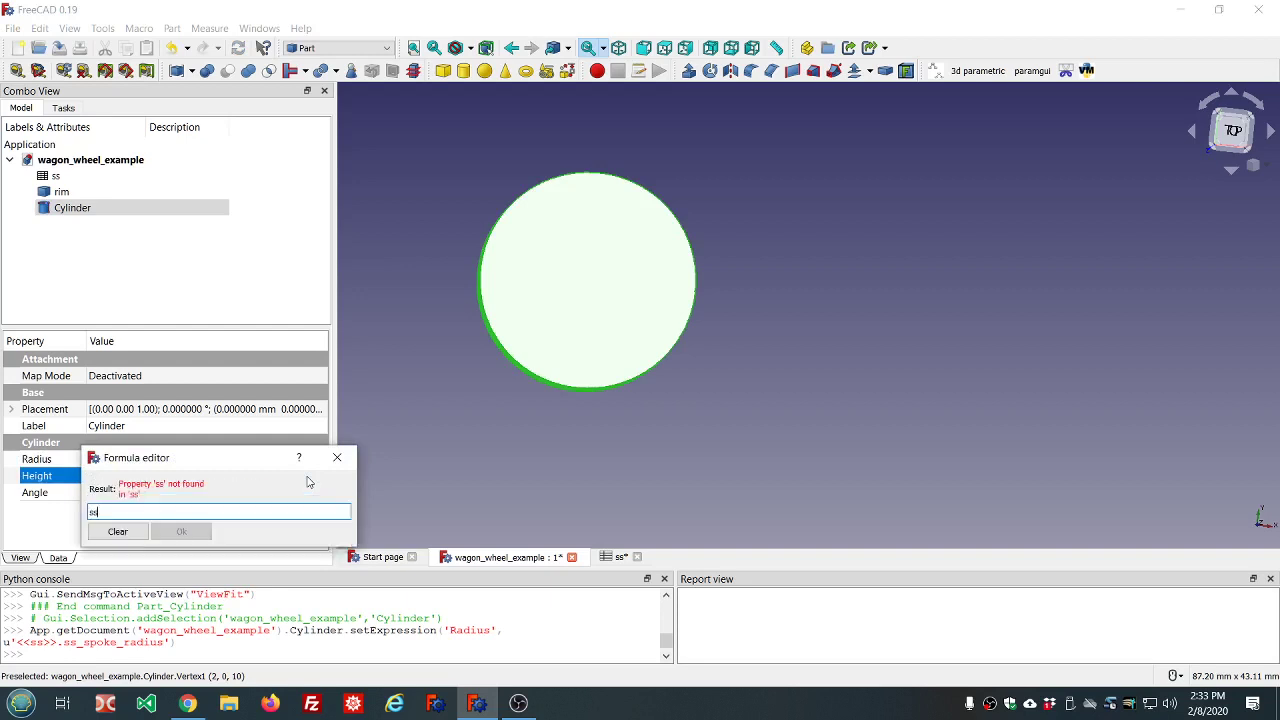
key("Return")
type("ss>>.")
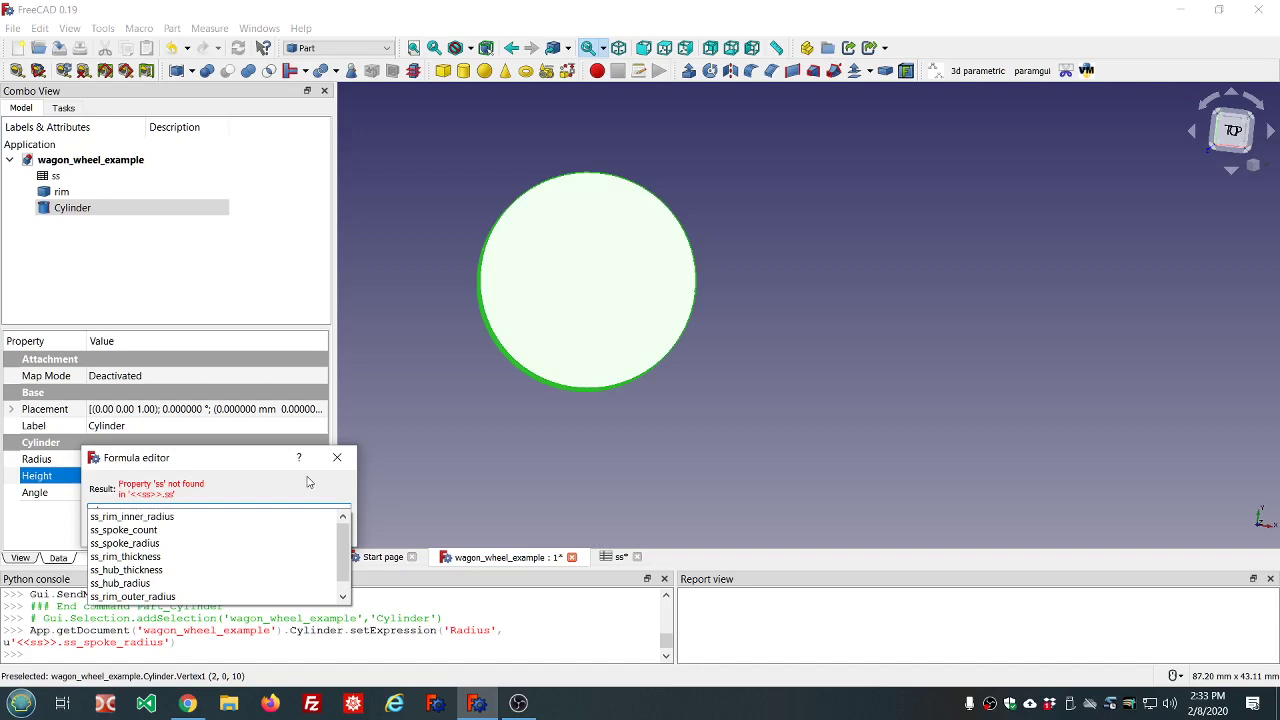
key("BackSpace")
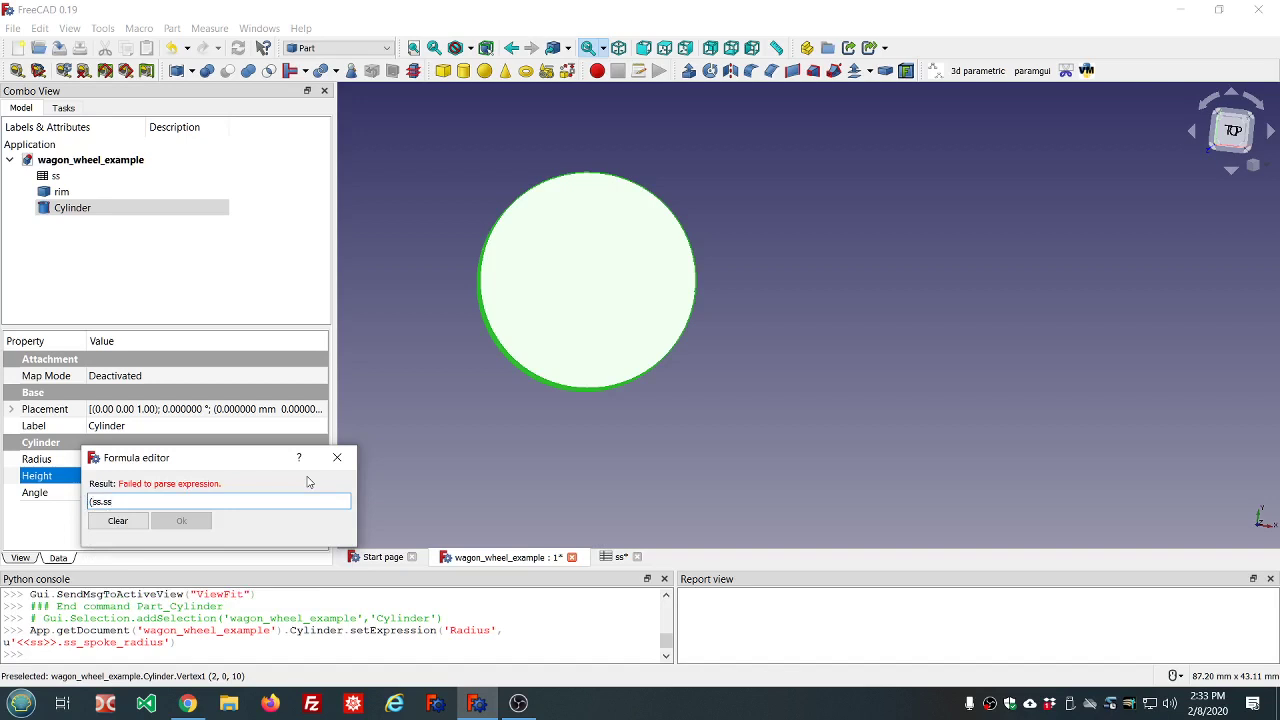
type("s")
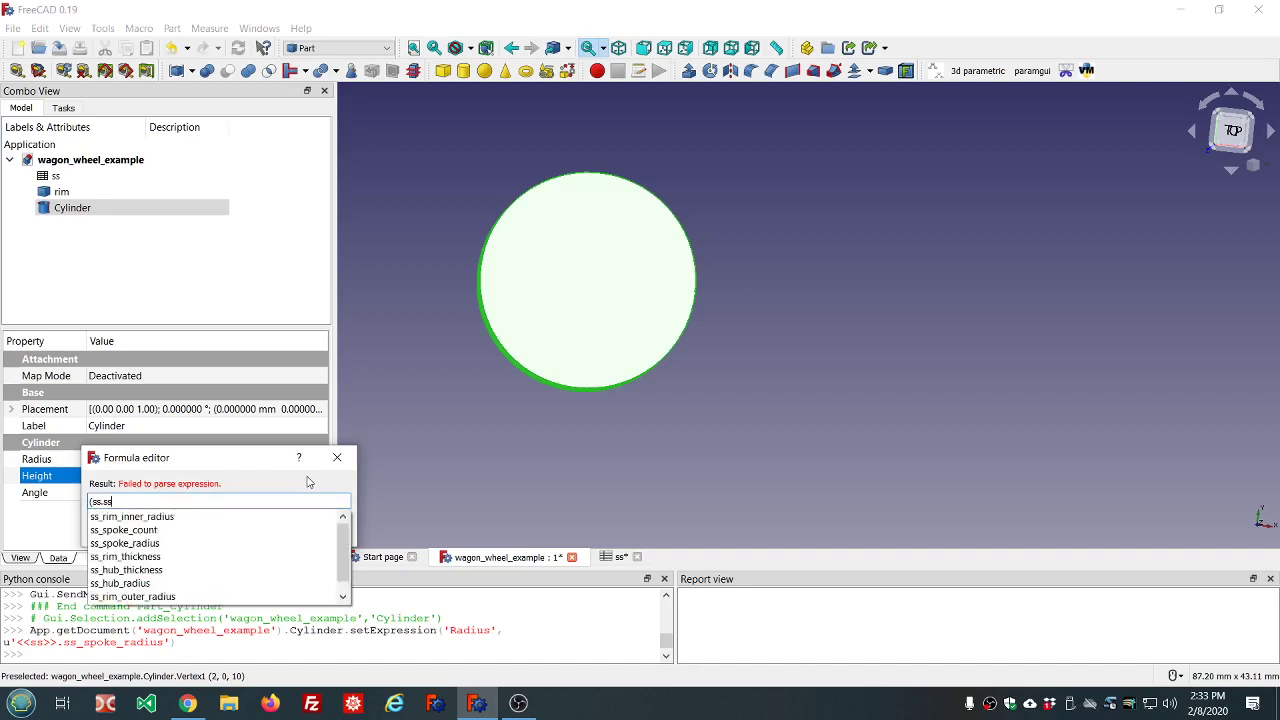
left_click(166, 517)
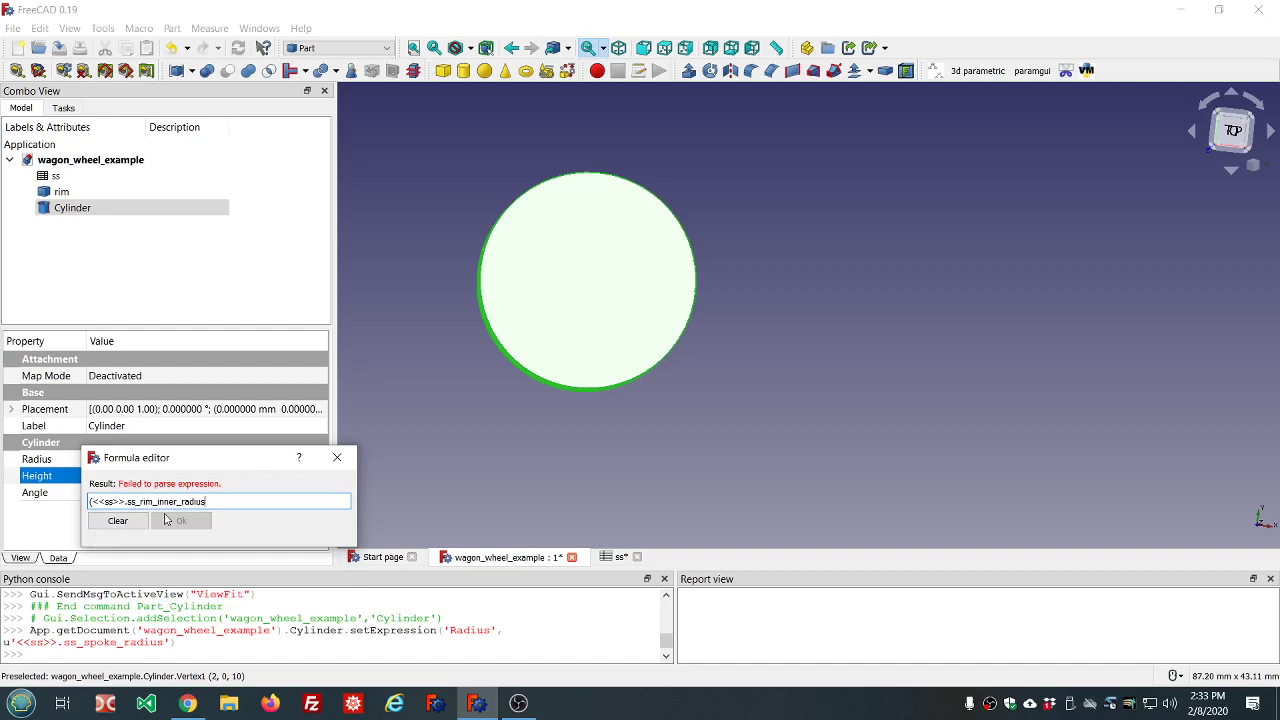
type("+ss.ss")
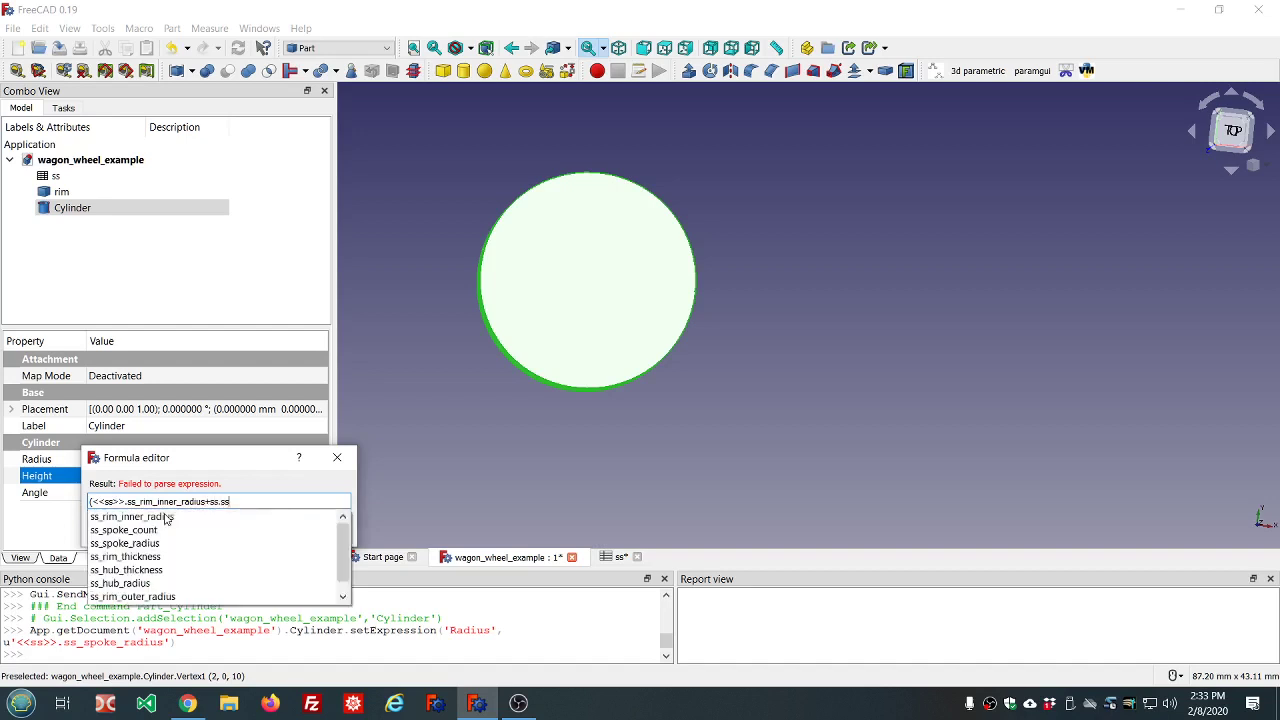
left_click(146, 597)
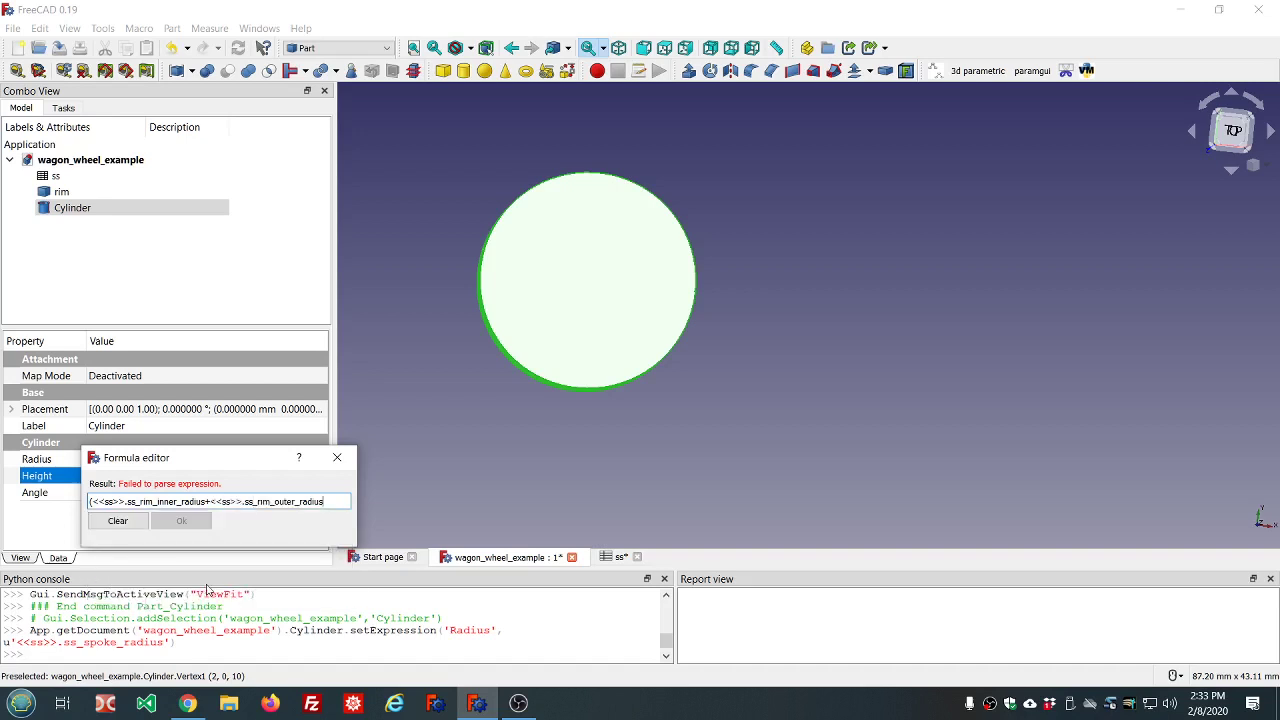
type(")/2")
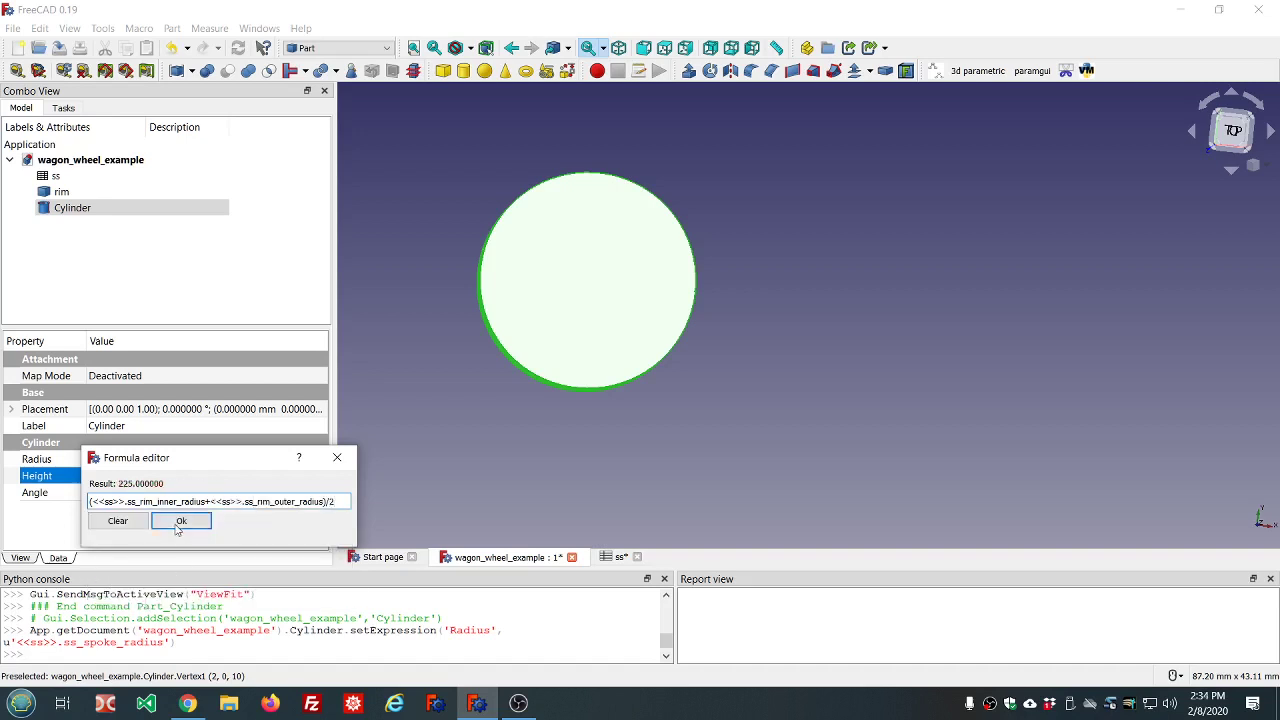
left_click(180, 521)
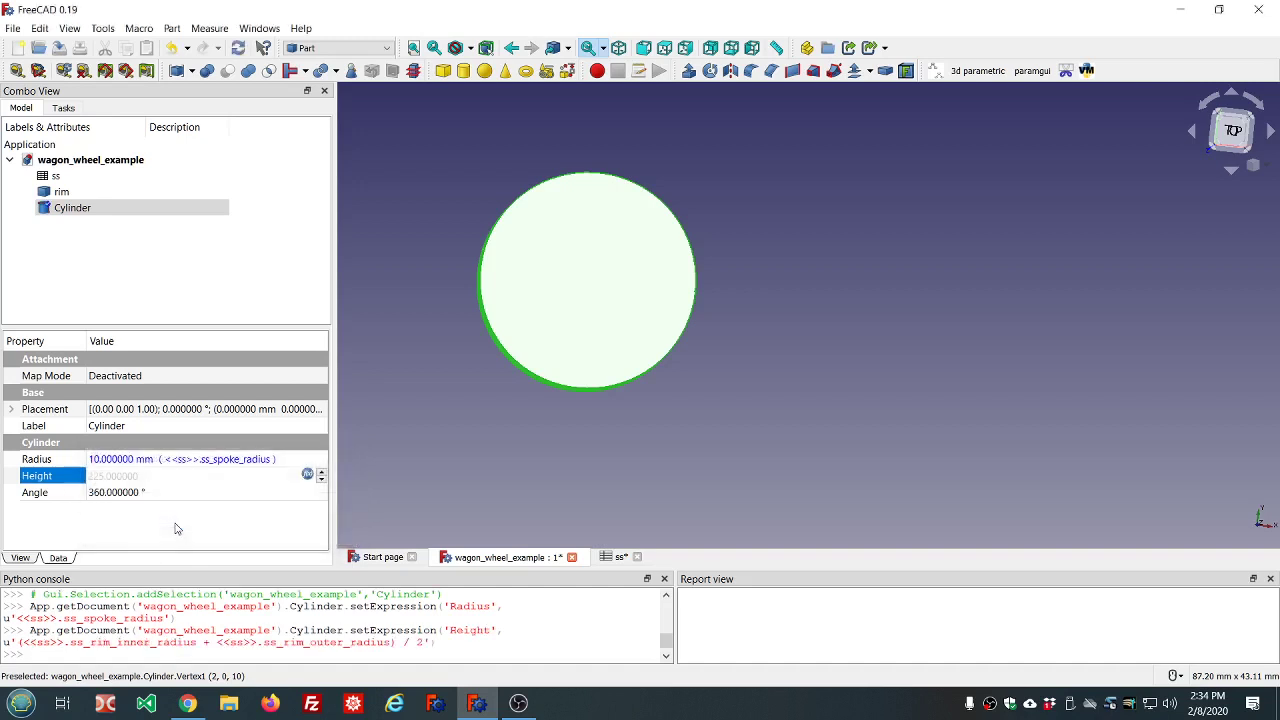
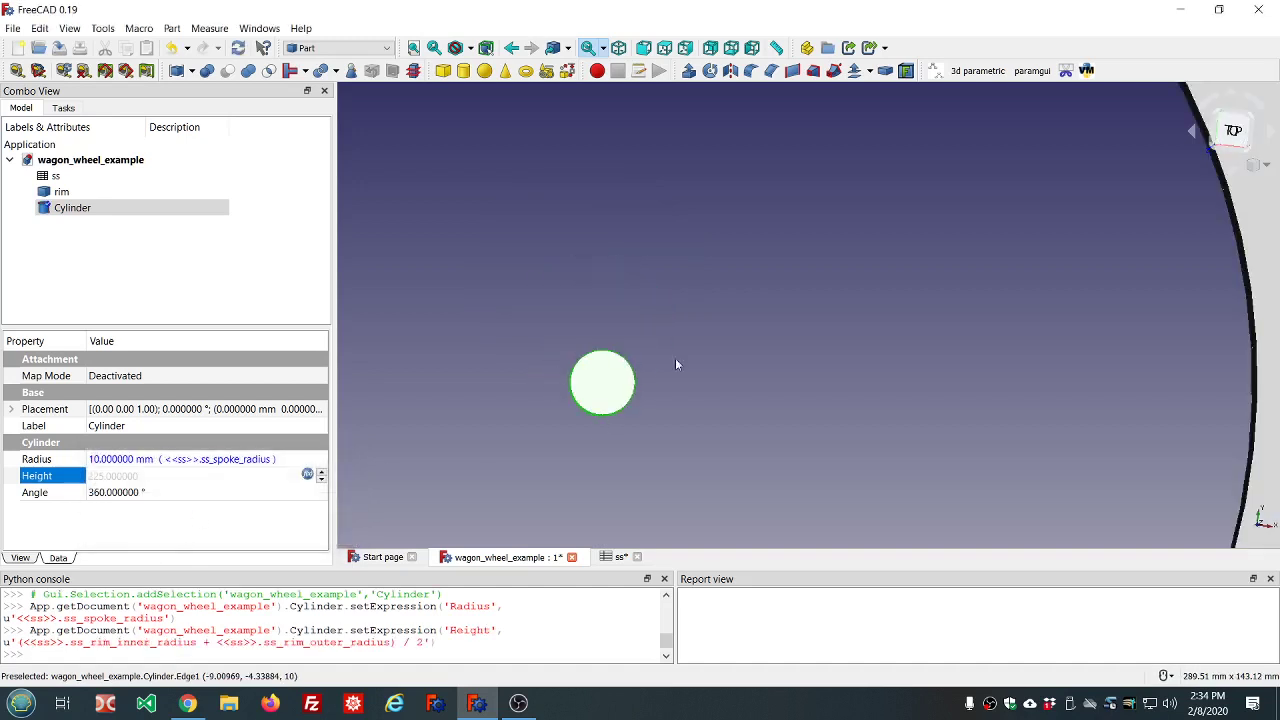
Set the rotation angle in the cylinder's placement to 90°.
middle_click_drag(713, 365, 645, 384)
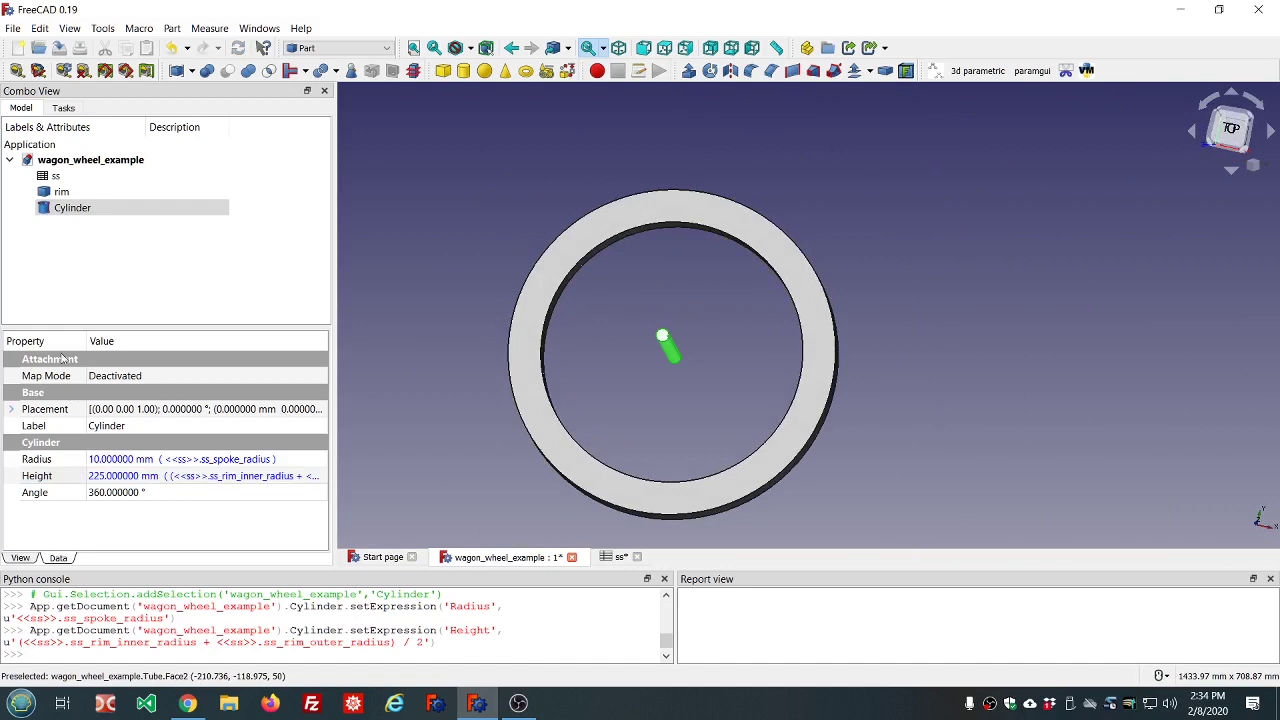
left_click(13, 409)
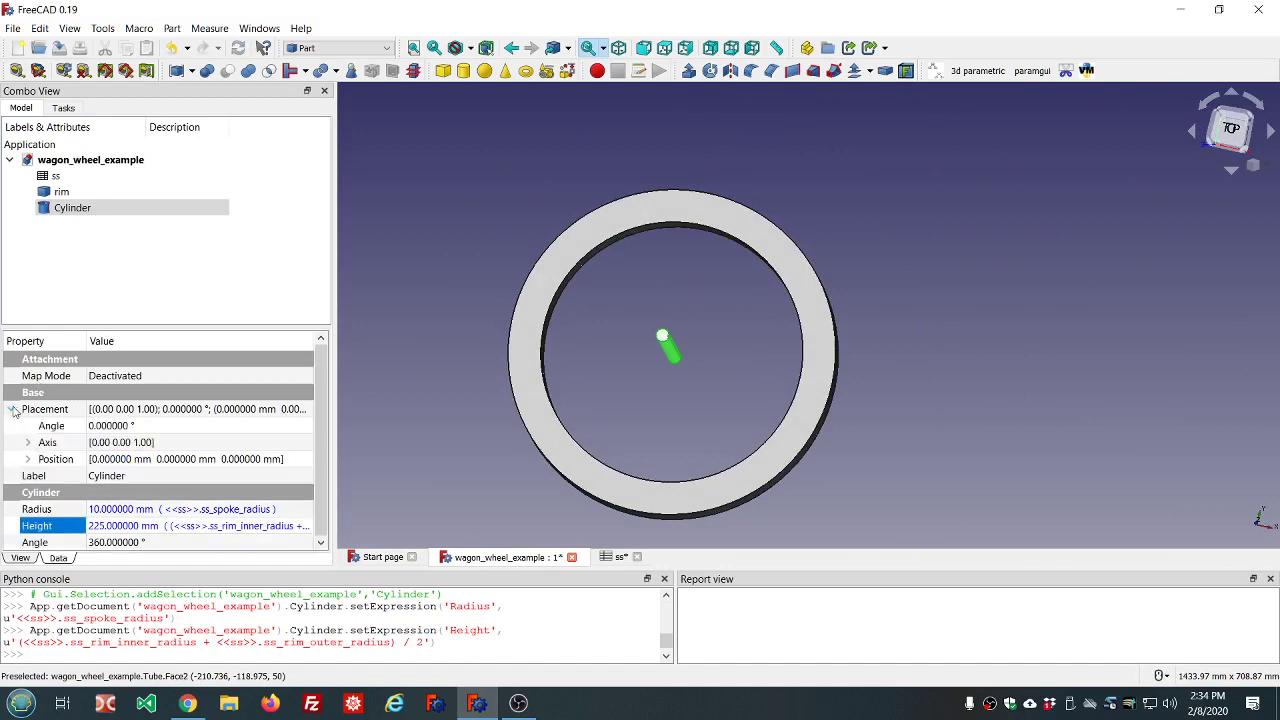
left_click(151, 425)
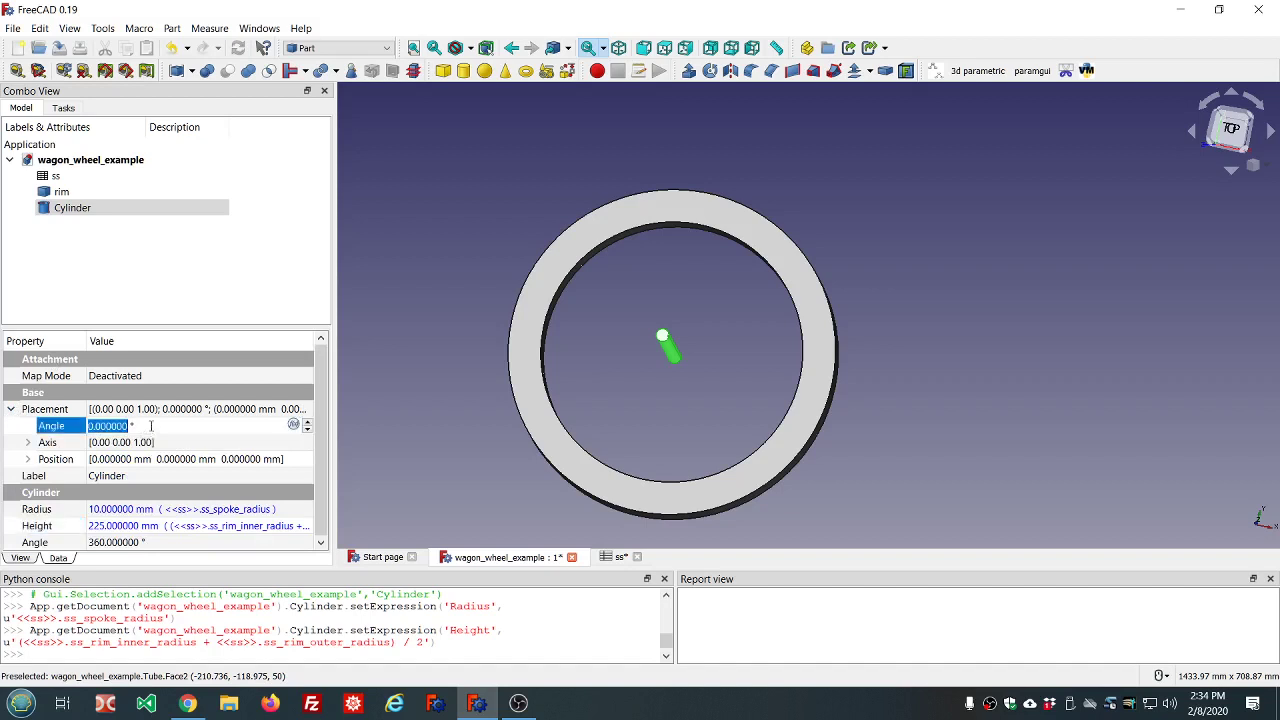
type("90")
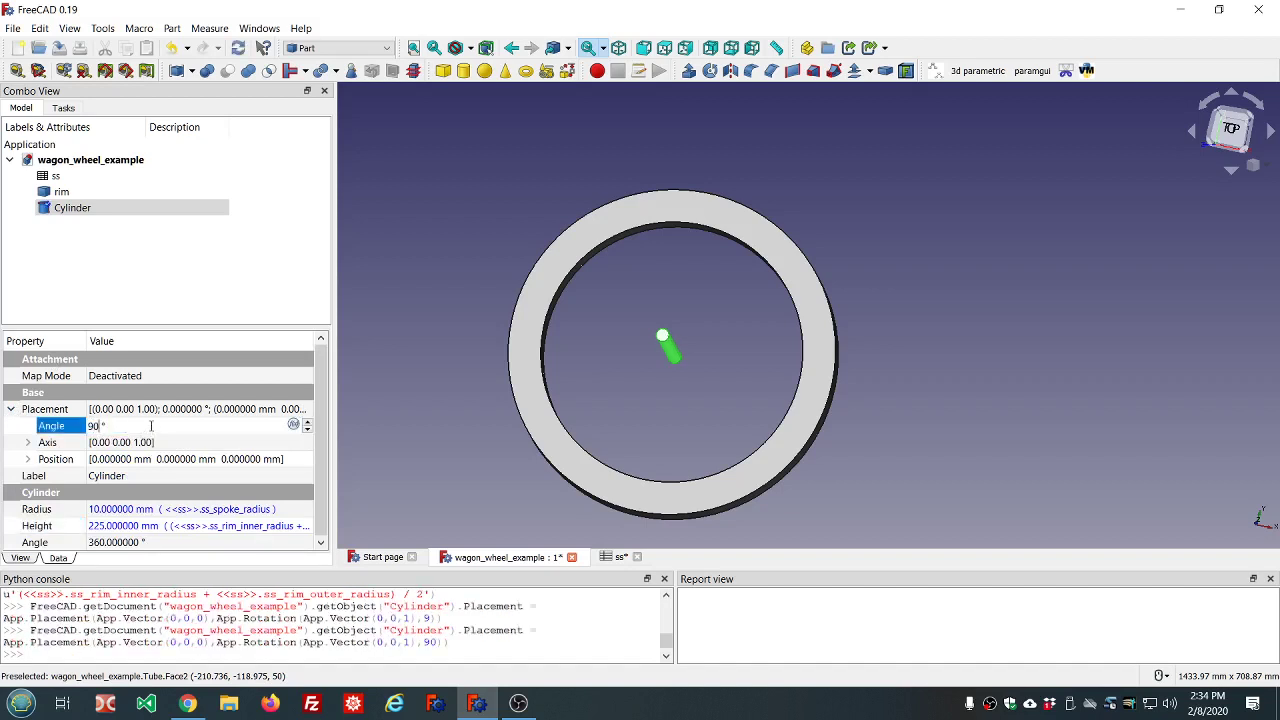
Set the cylinder's placement rotation axis to y = 1 and z = 0, then deselect the cylinder.
left_click(172, 442)
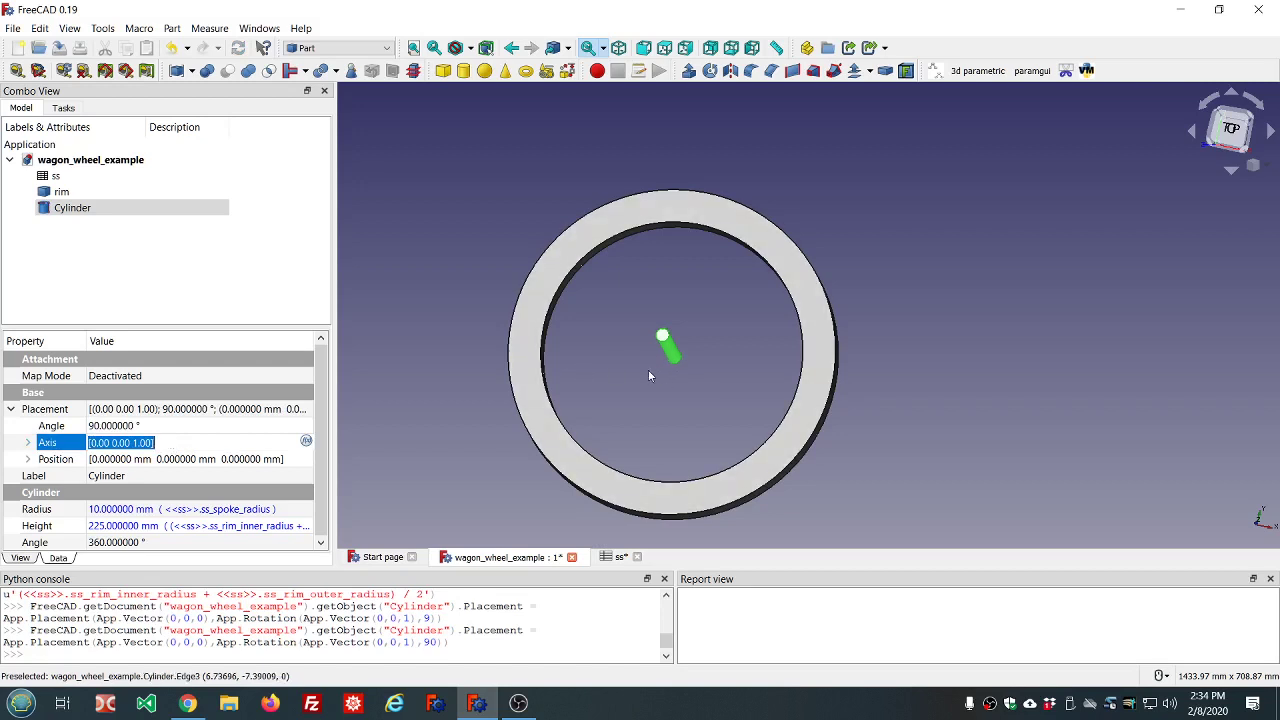
scroll(648, 369, "up", 5)
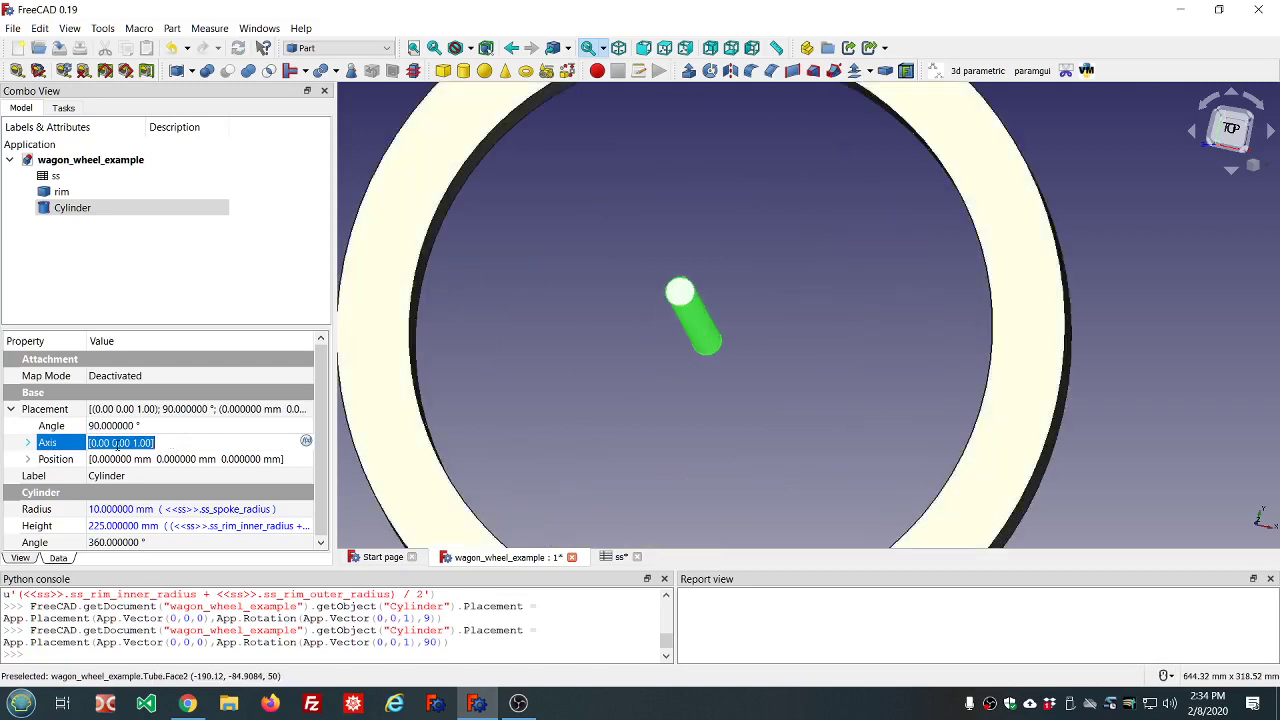
left_click(28, 442)
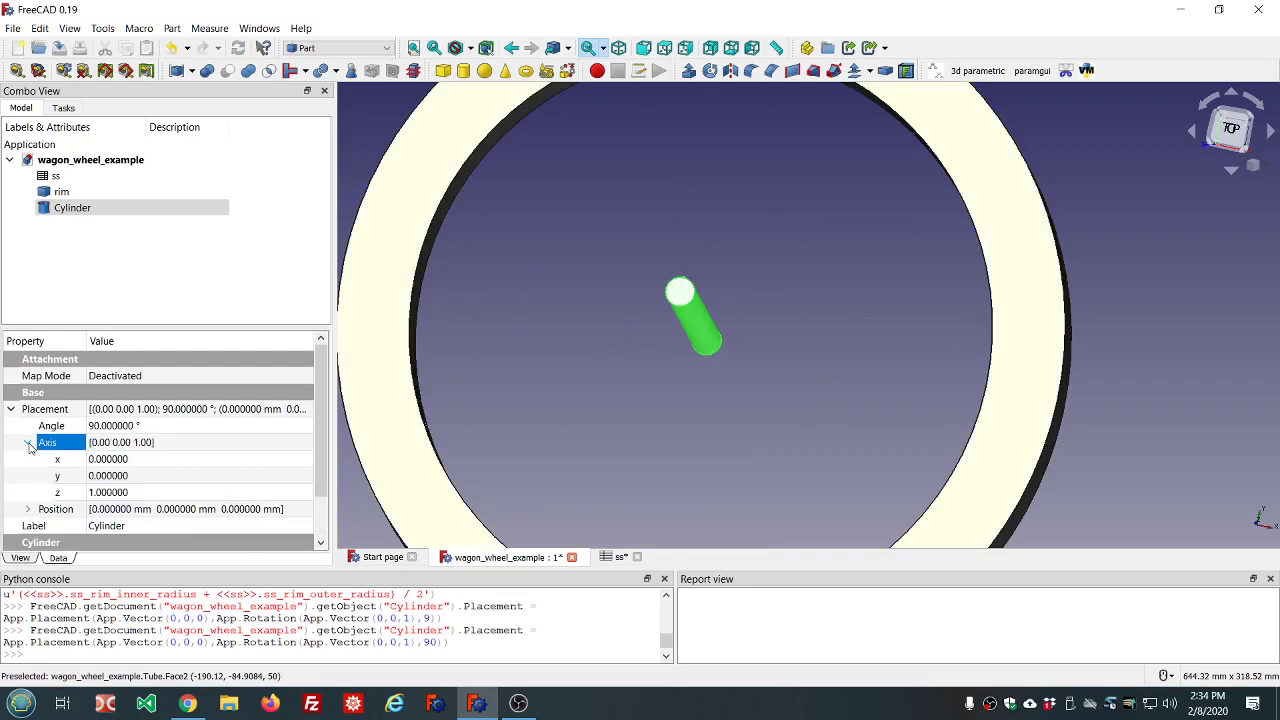
left_click(164, 476)
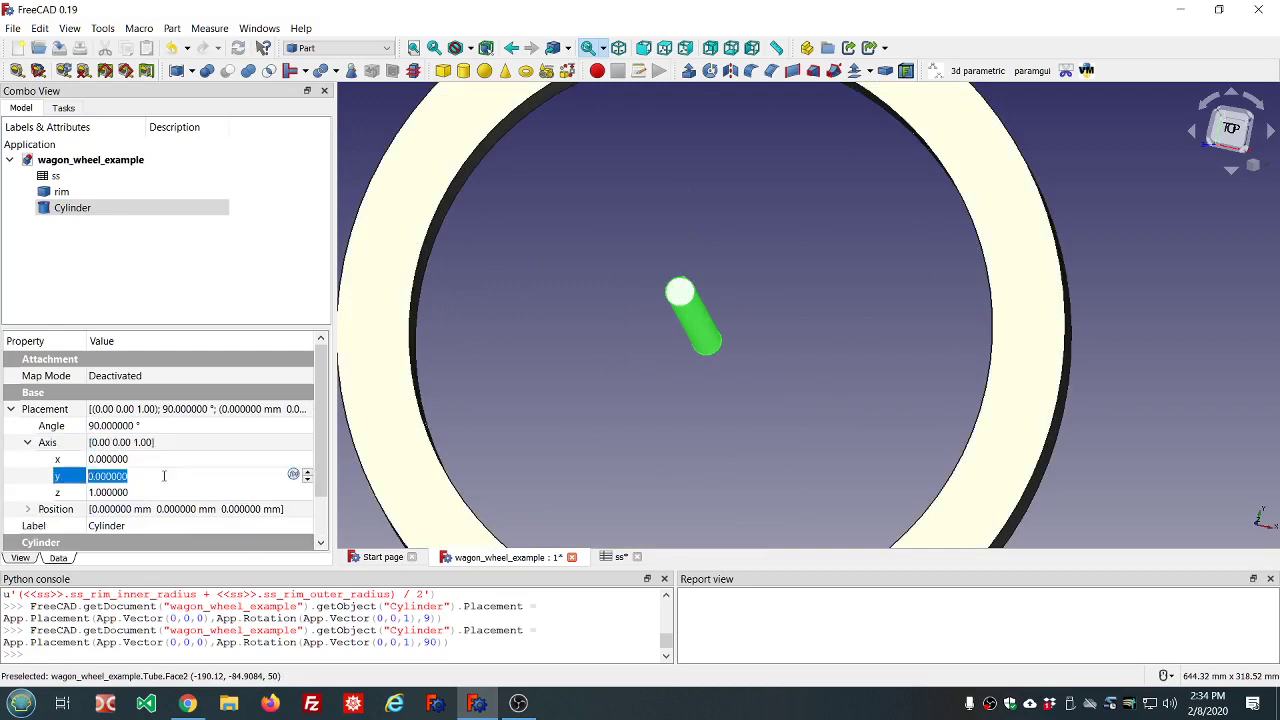
type("1")
key("Return")
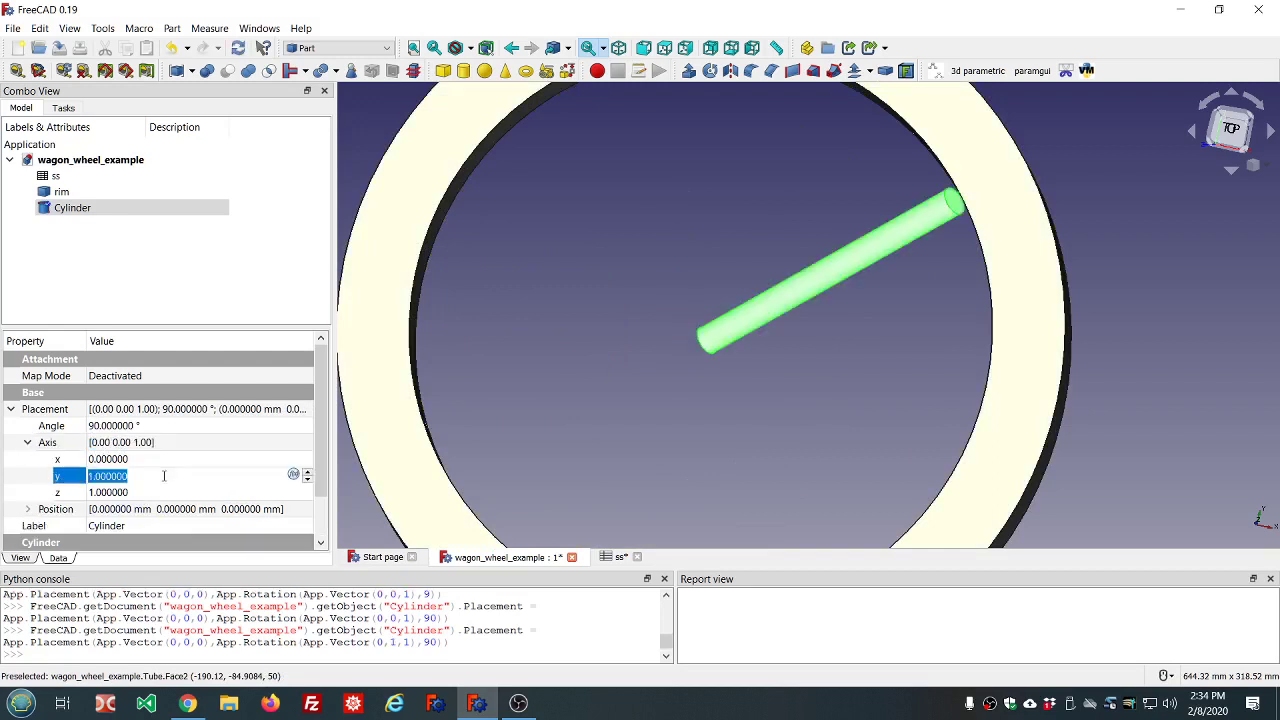
left_click(152, 491)
type("0")
key("Return")
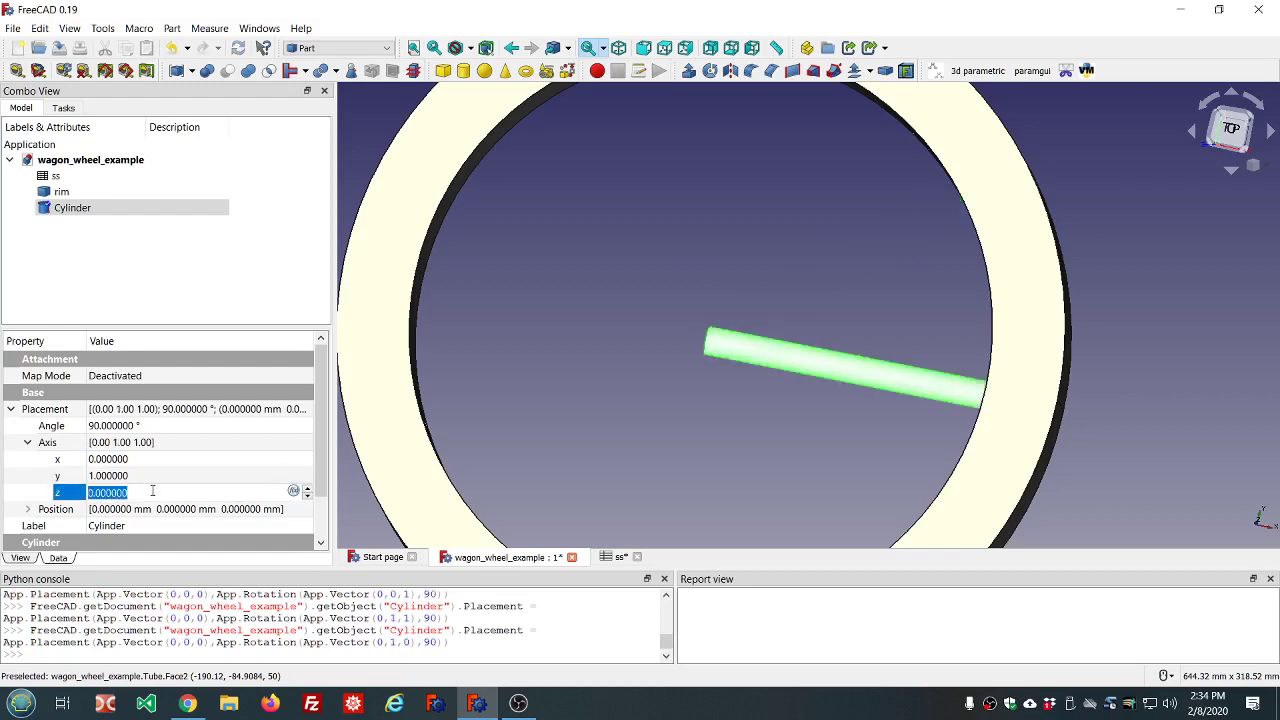
left_click(168, 264)
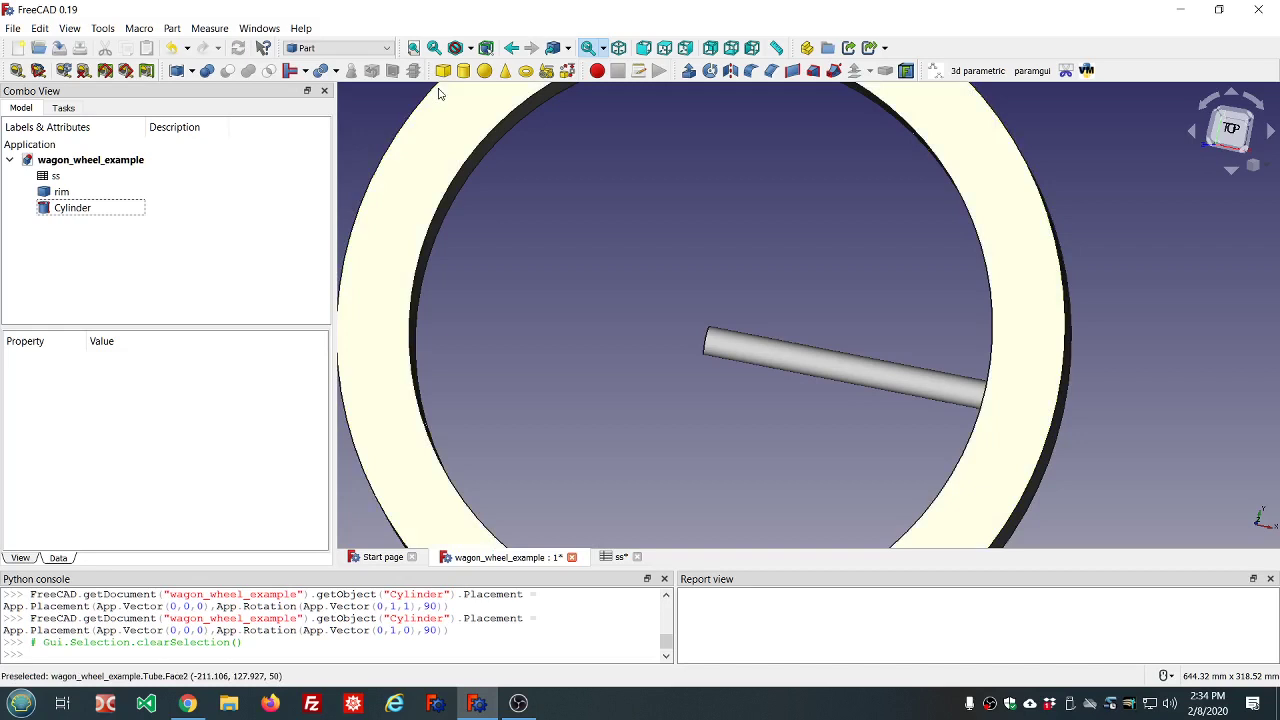
Rename the cylinder as spoke in the model tree.
left_click(665, 50)
scroll(714, 188, "down", 5)
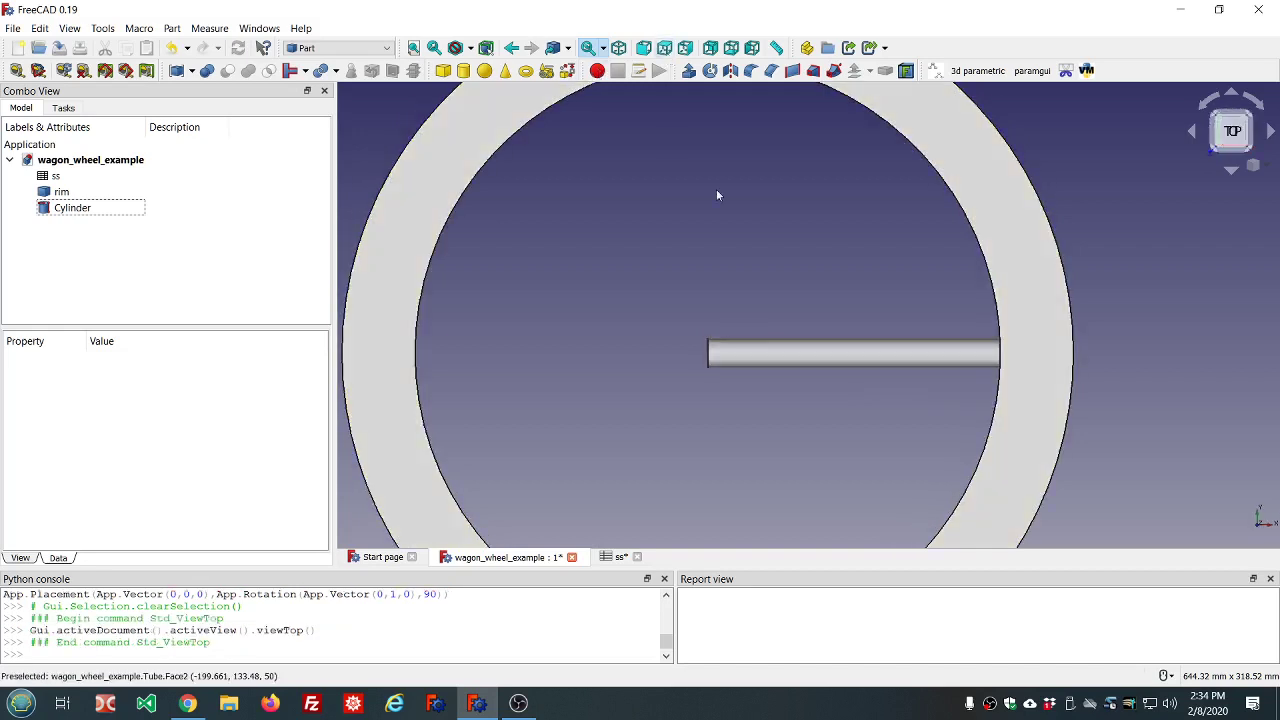
scroll(716, 195, "up", 3)
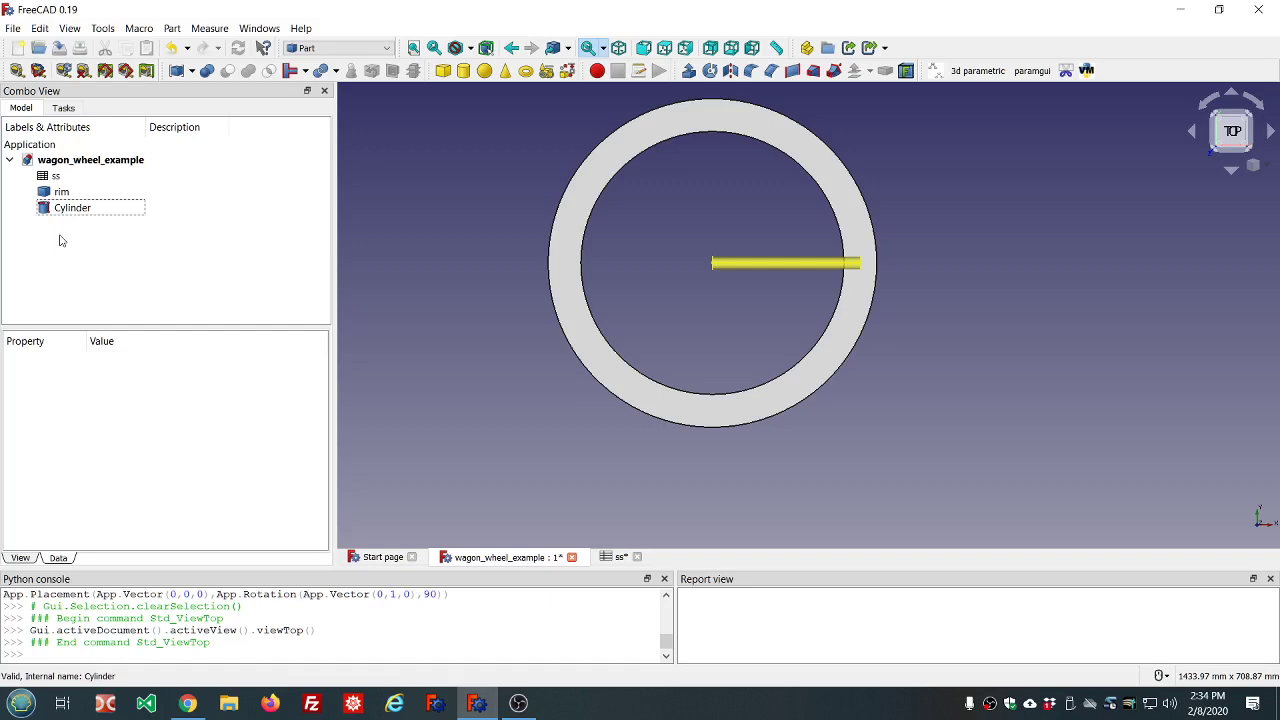
left_click(67, 212)
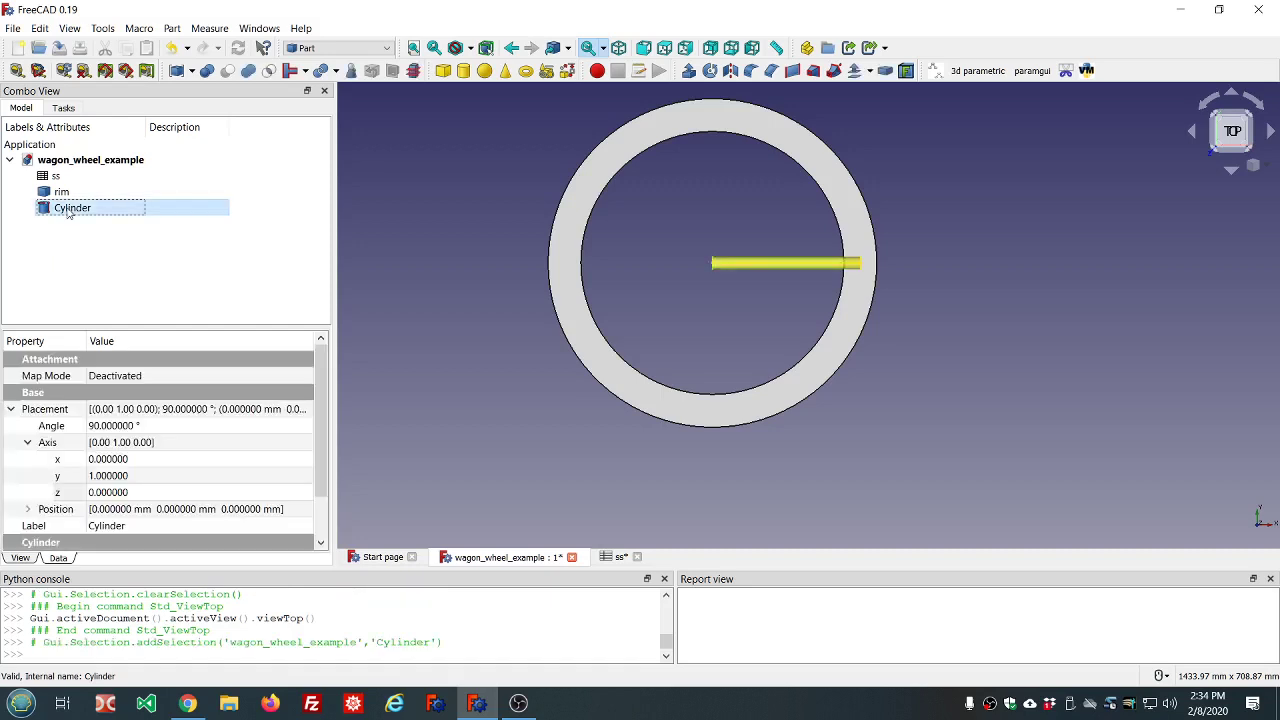
left_click(68, 212)
type("spoke")
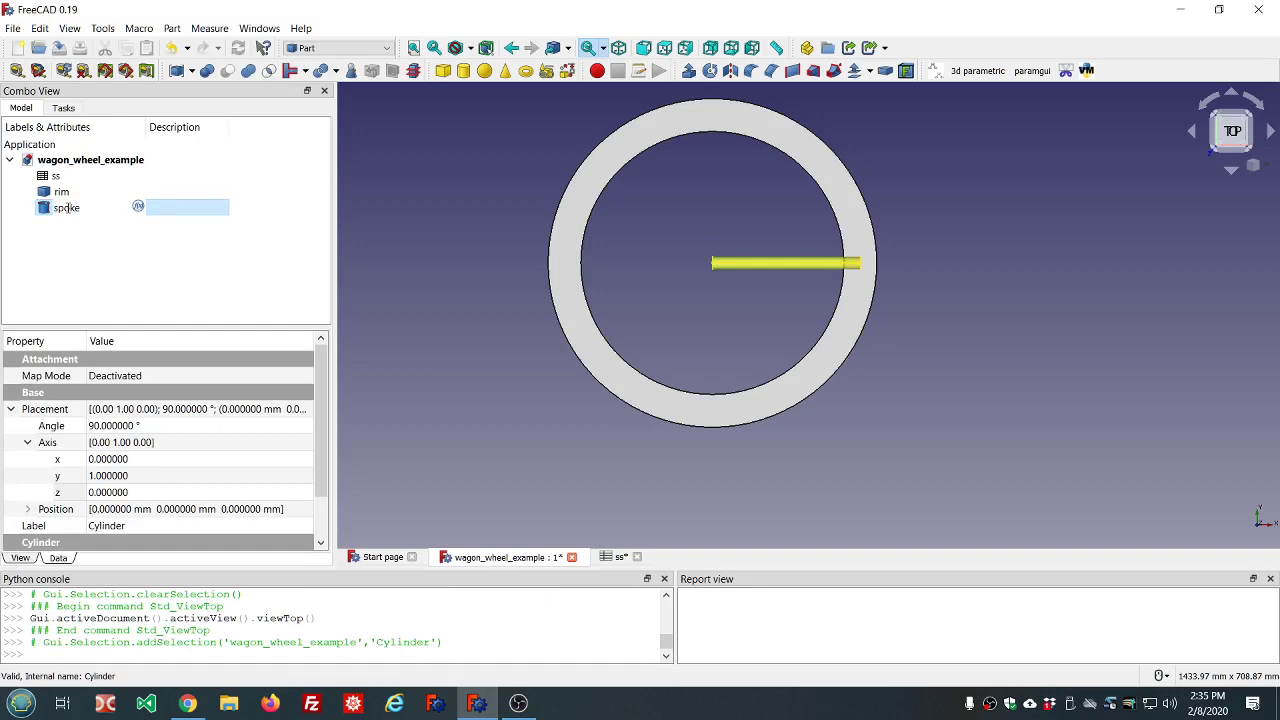
left_click(60, 238)
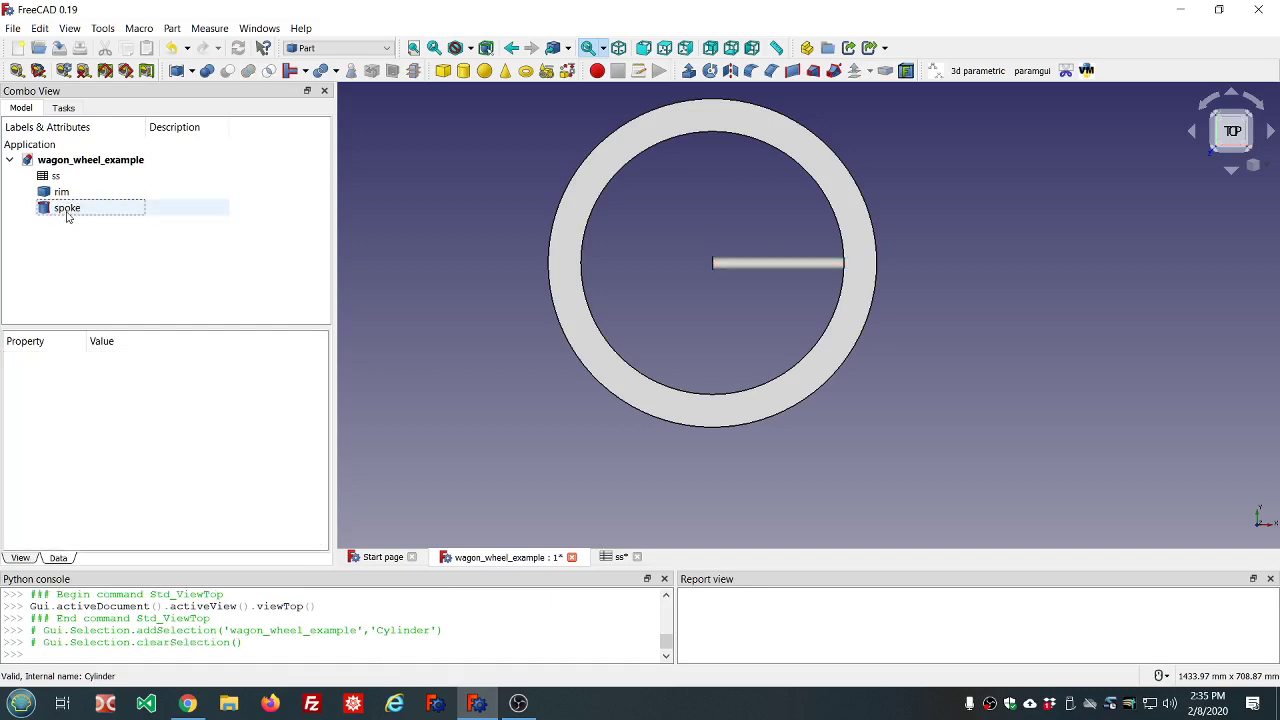
Switch to the Draft workbench and create an array from the spoke.
left_click(66, 209)
left_click(384, 48)
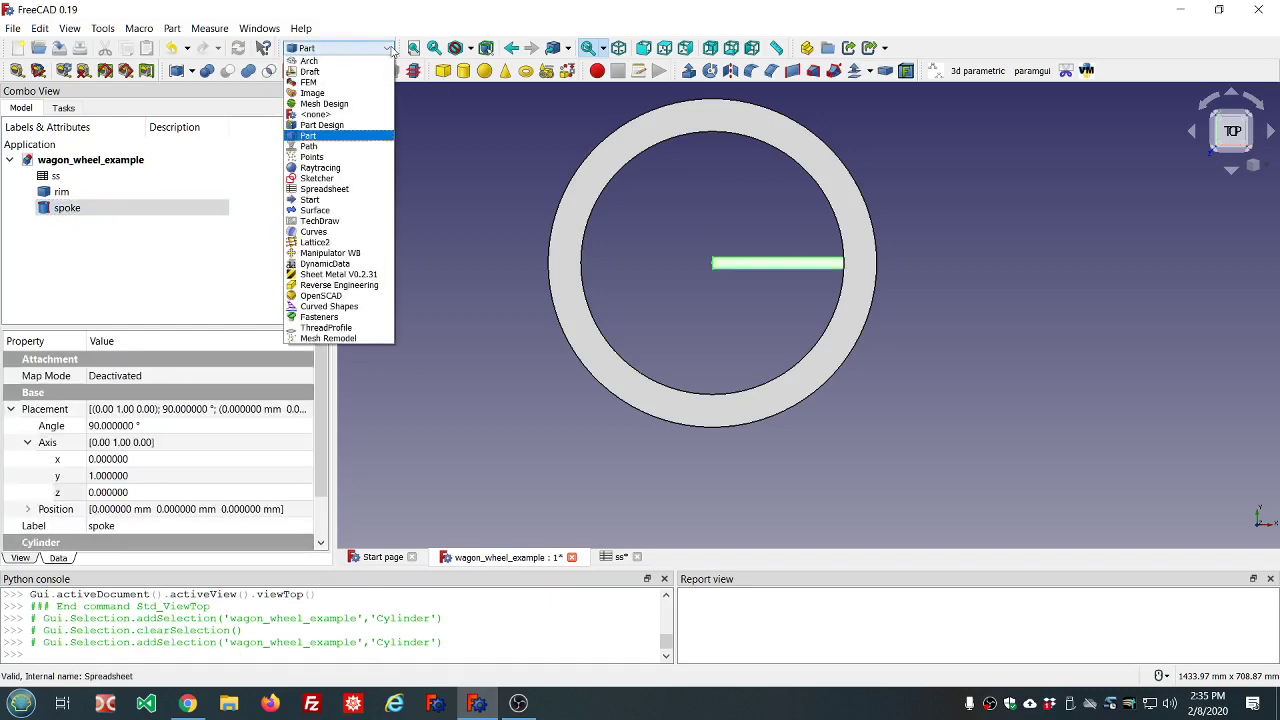
left_click(384, 48)
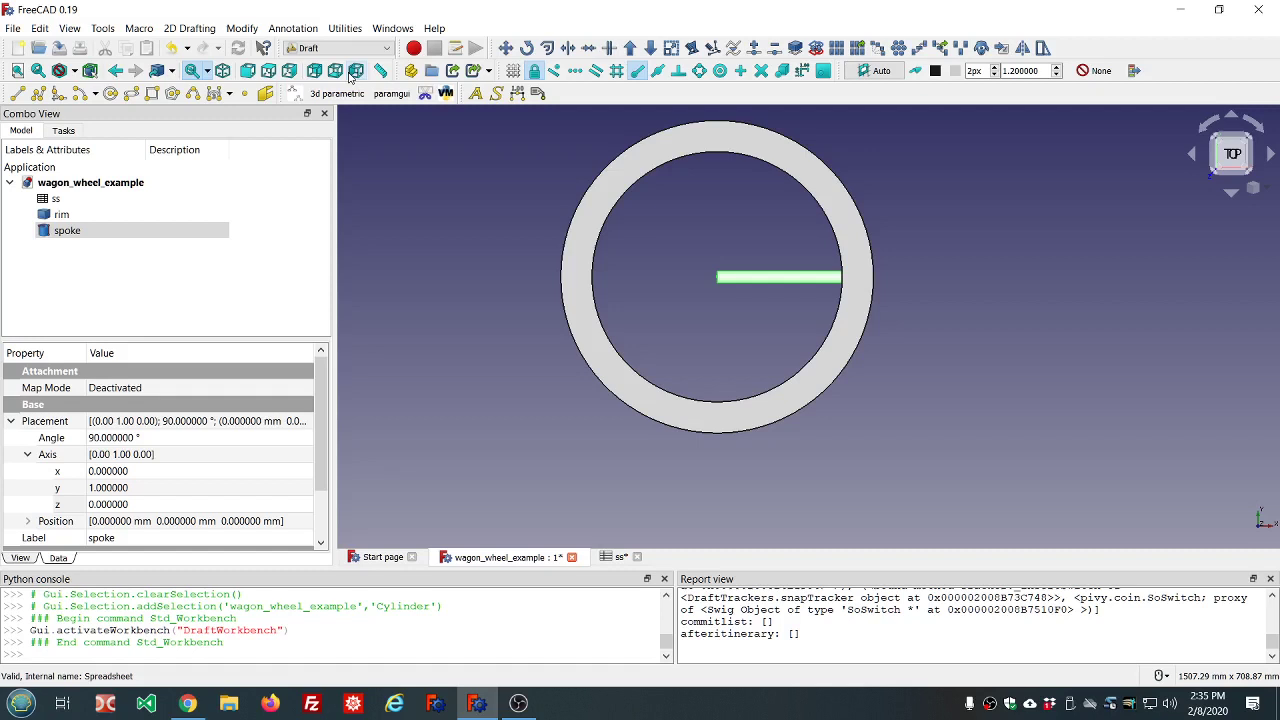
left_click(838, 50)
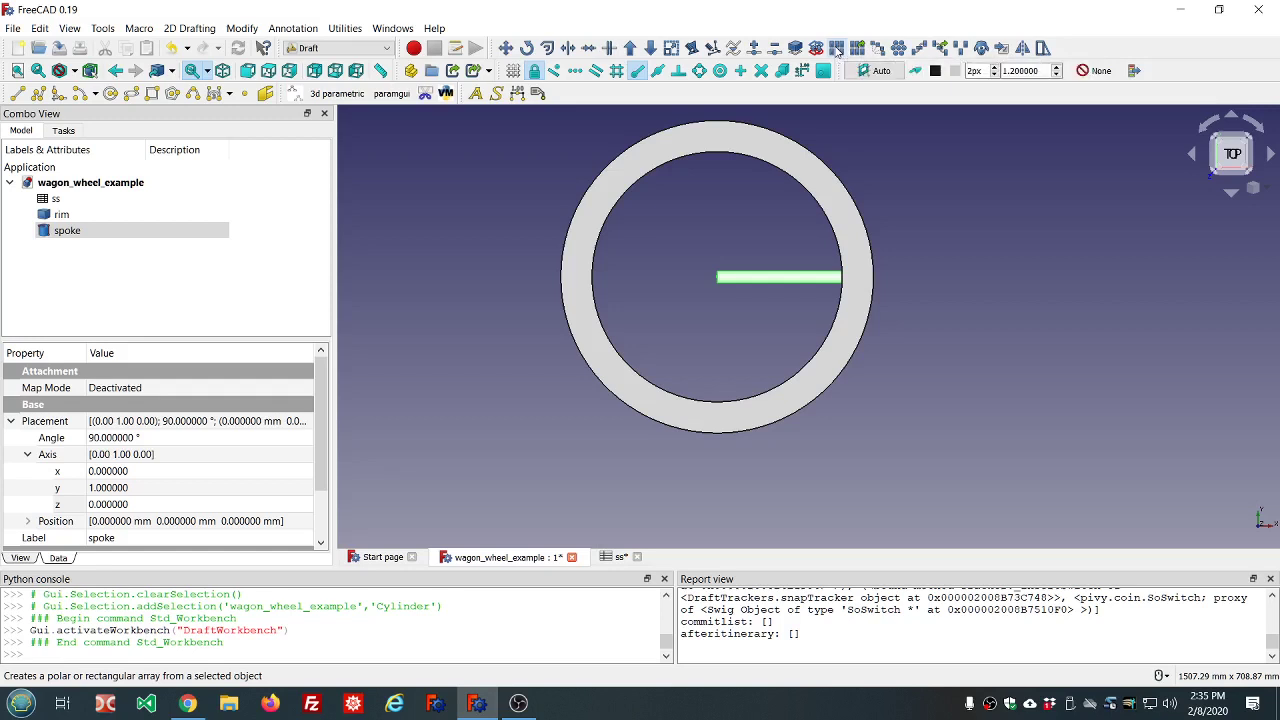
left_click(838, 50)
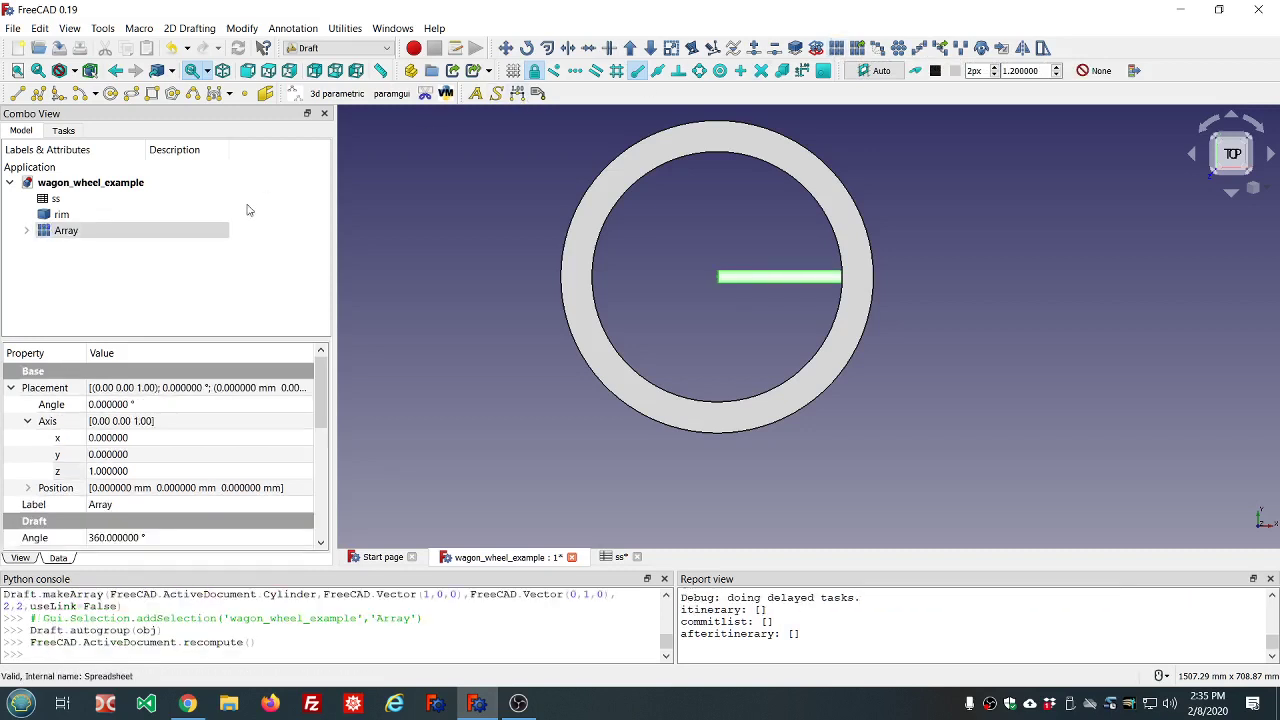
Change the spoke array's type to polar and deselect the array.
left_click(60, 232)
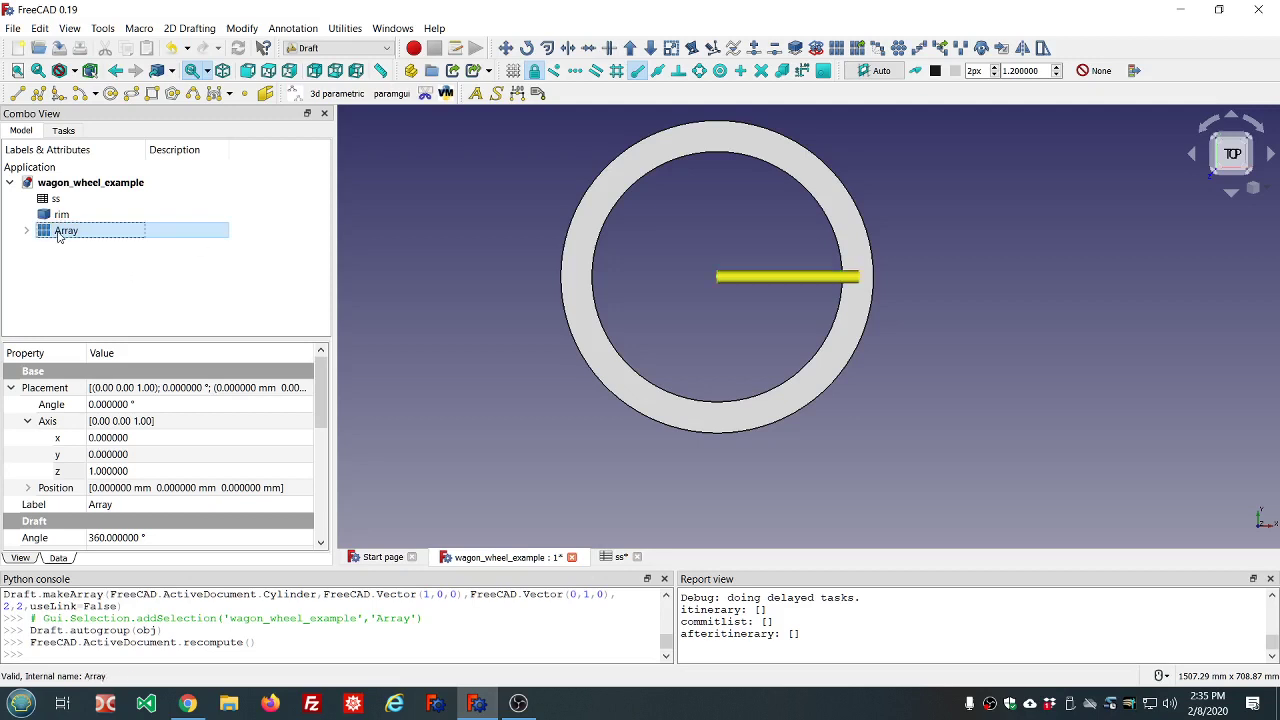
left_click(11, 388)
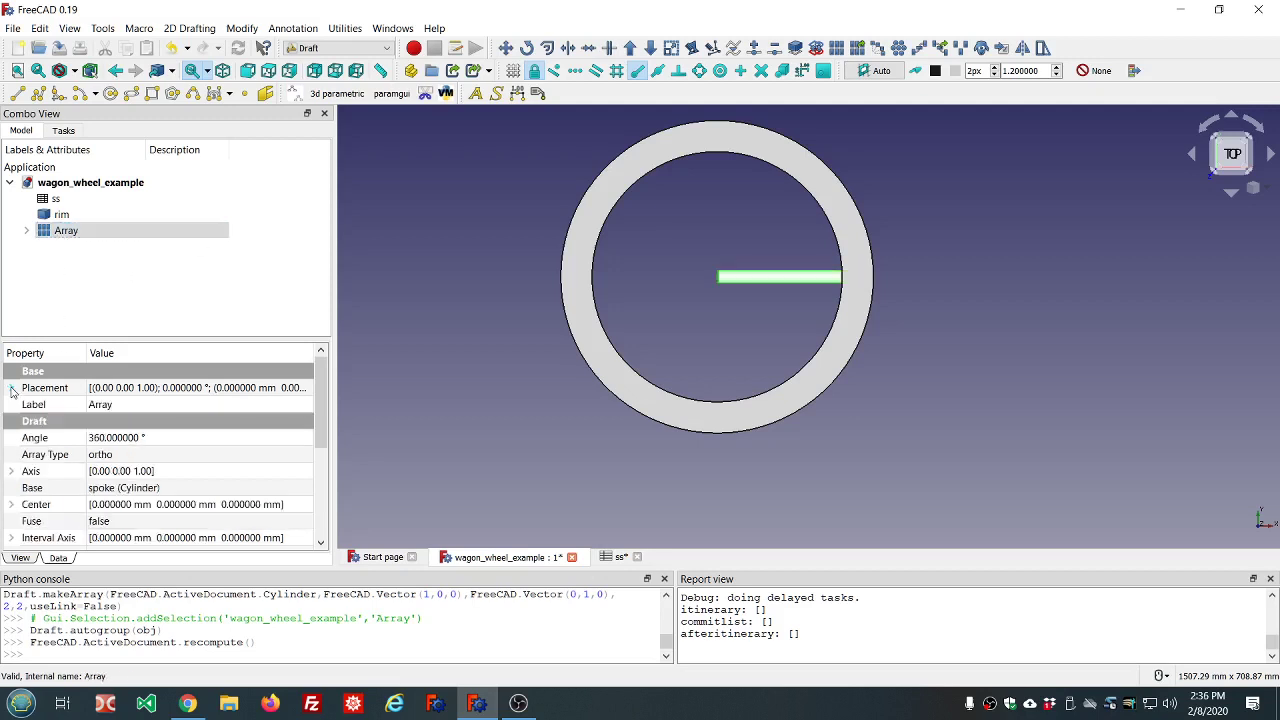
left_click(228, 455)
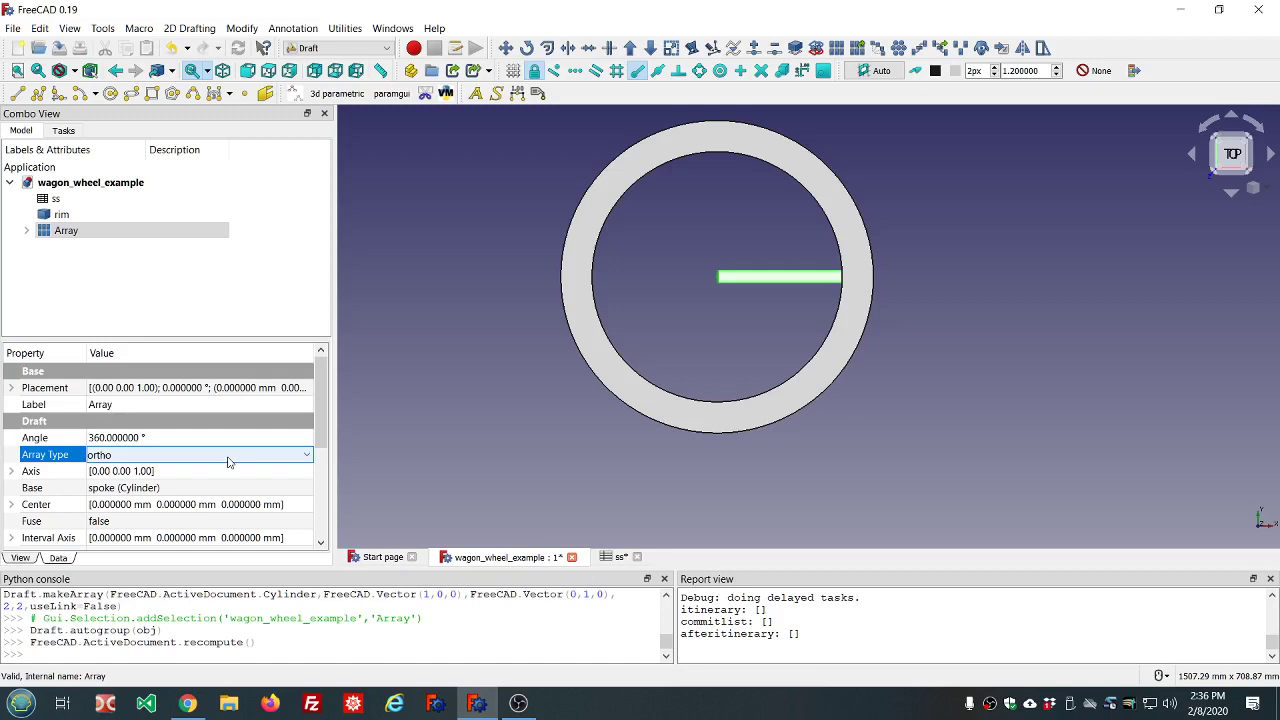
left_click(307, 456)
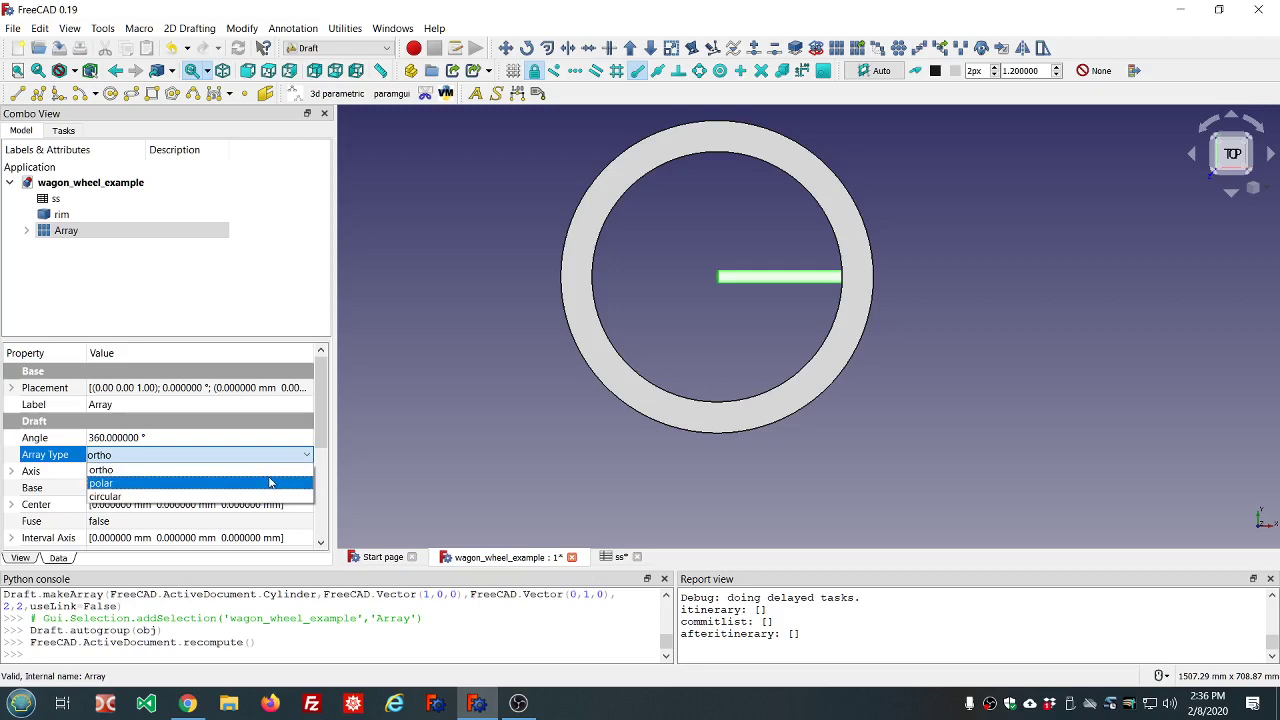
left_click(269, 483)
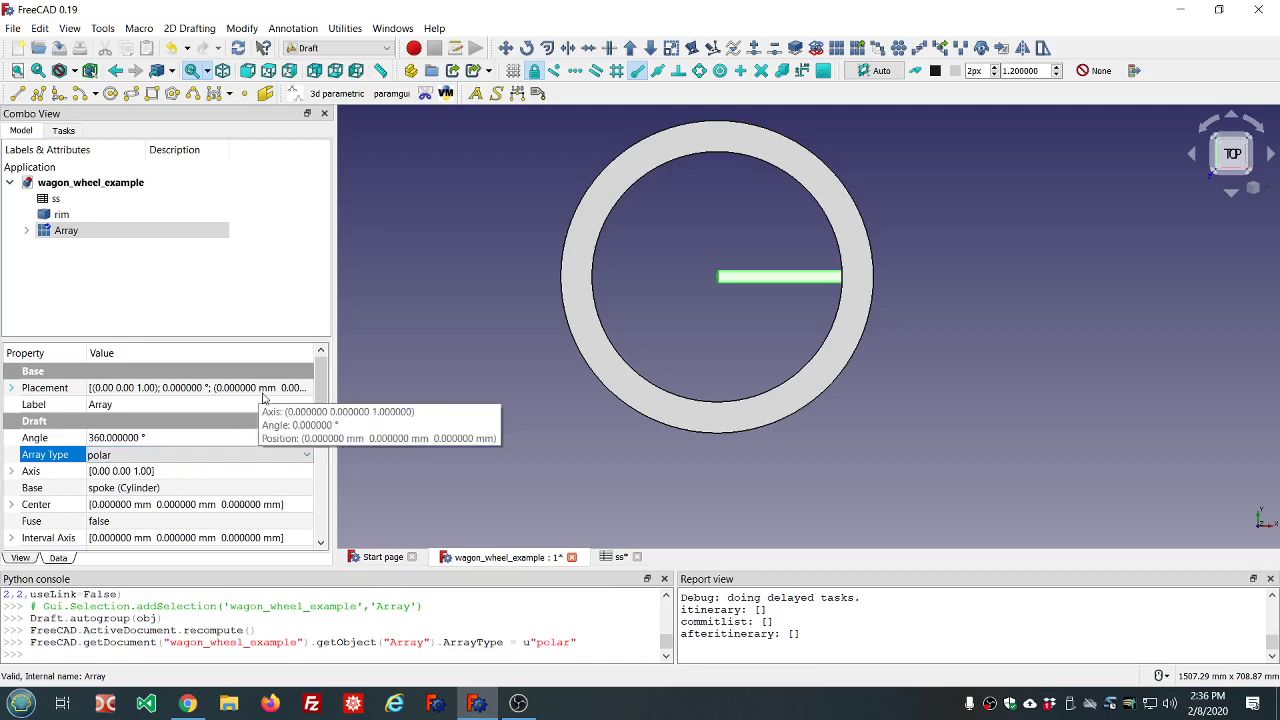
left_click(203, 295)
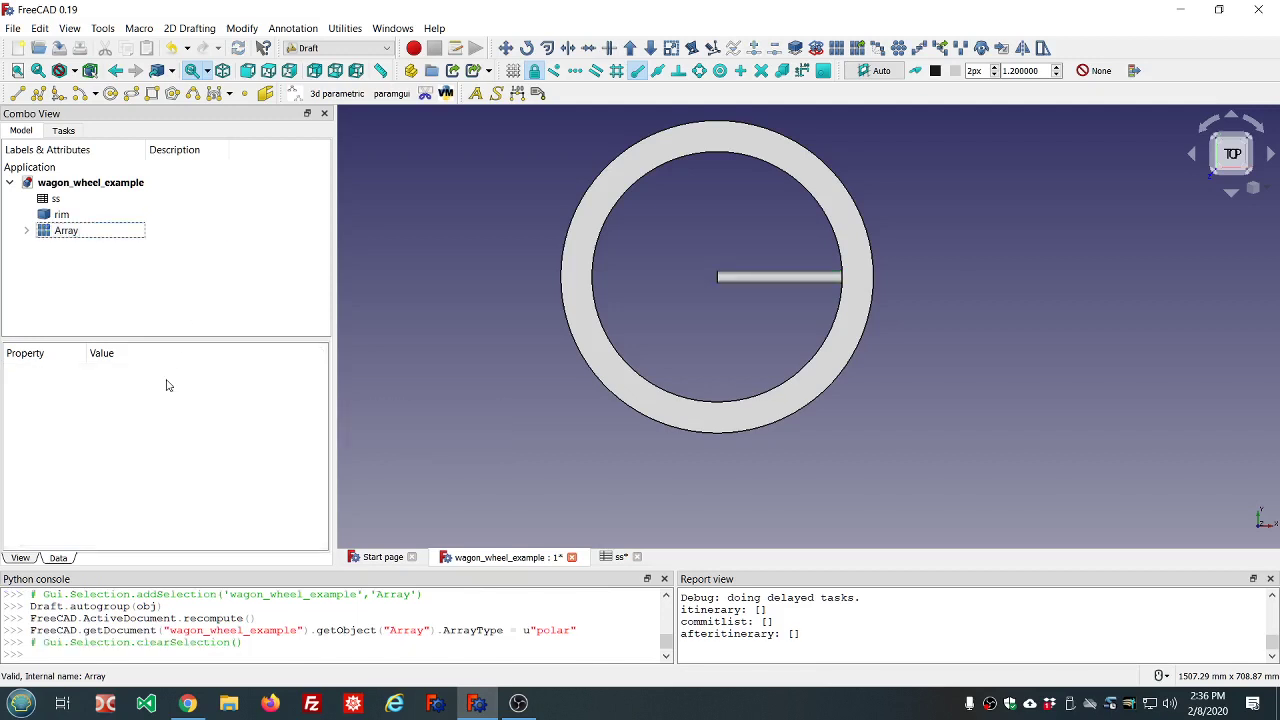
Set the array's polar number of copies to the expression <<ss>>.ss_spoke_count, then deselect the array.
left_click(62, 235)
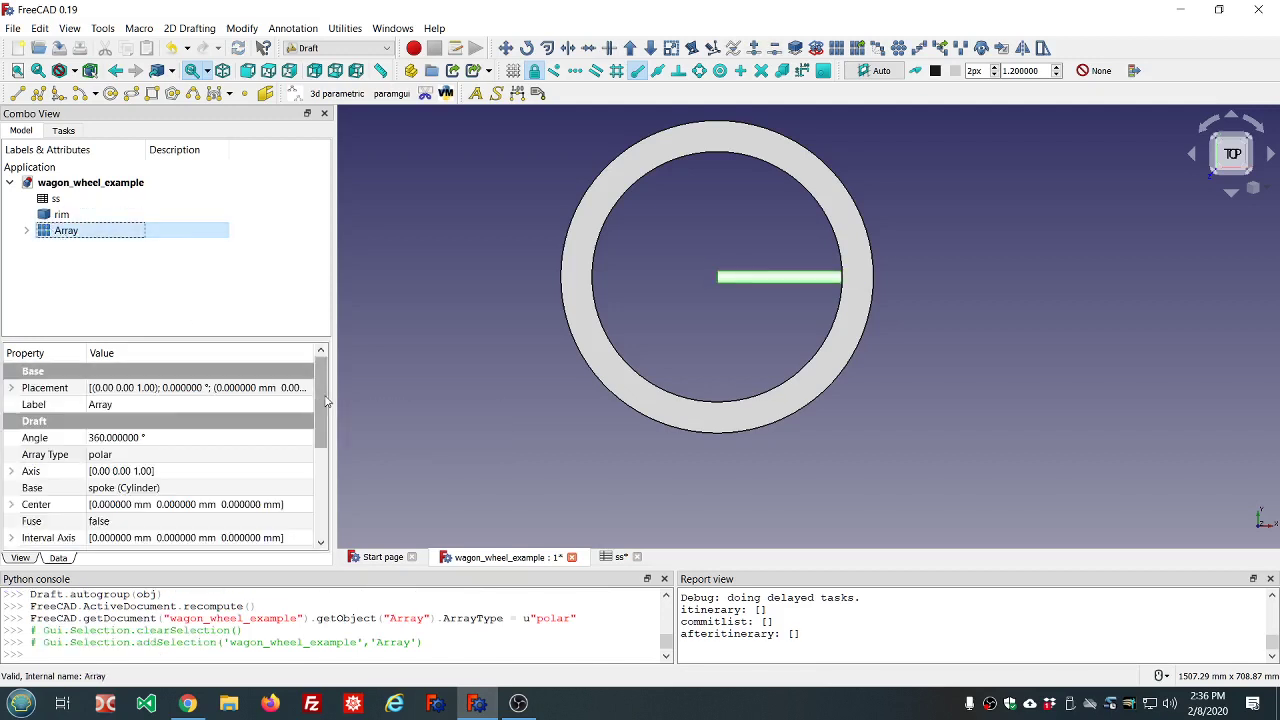
left_click_drag(322, 388, 329, 478)
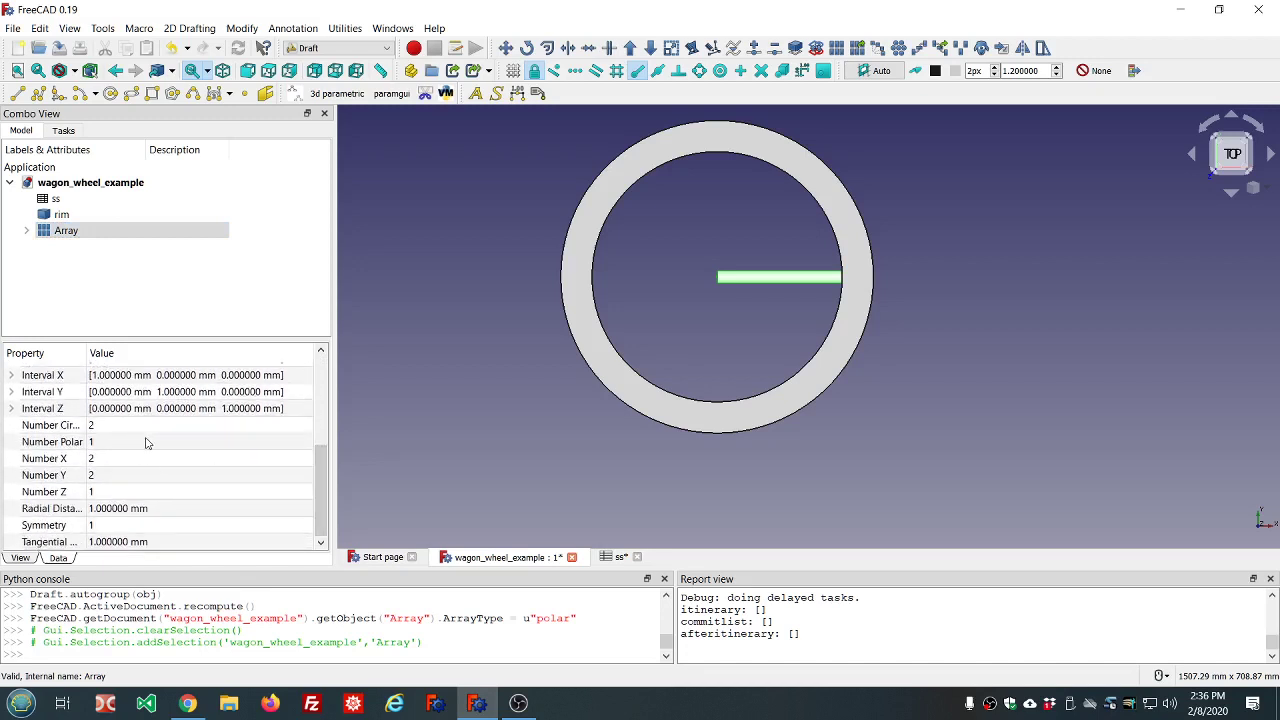
left_click(146, 440)
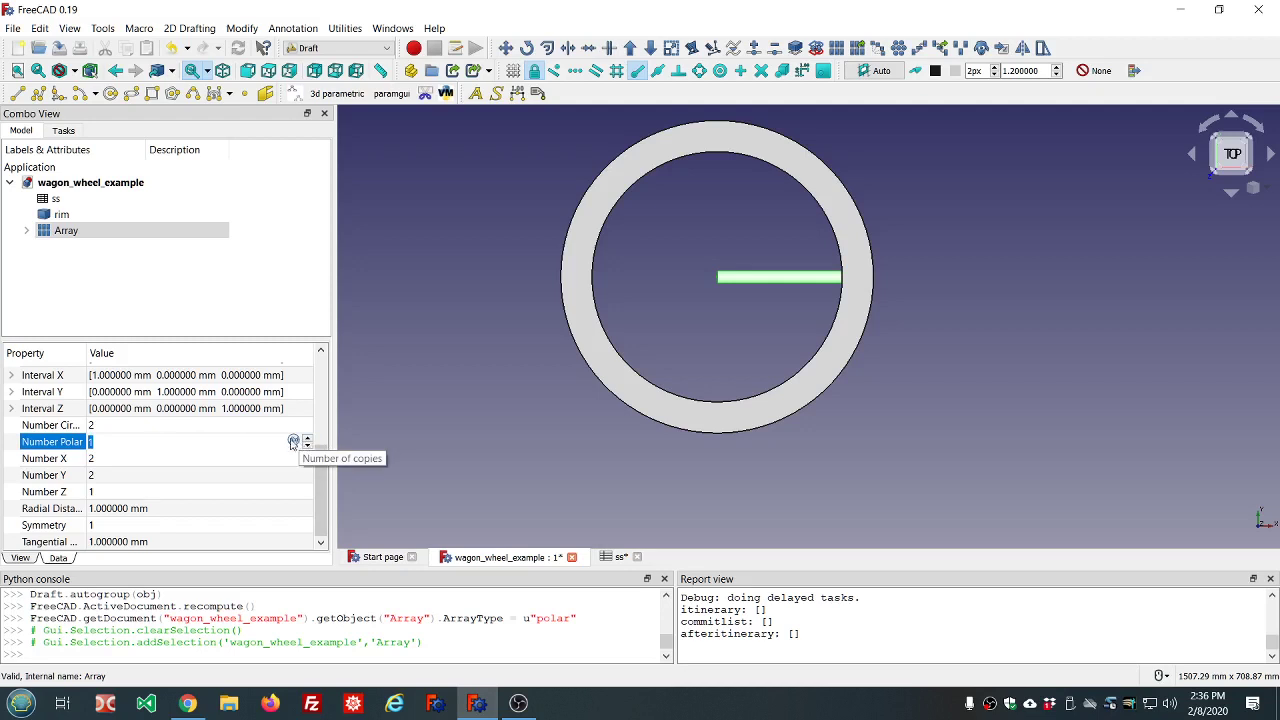
left_click(292, 441)
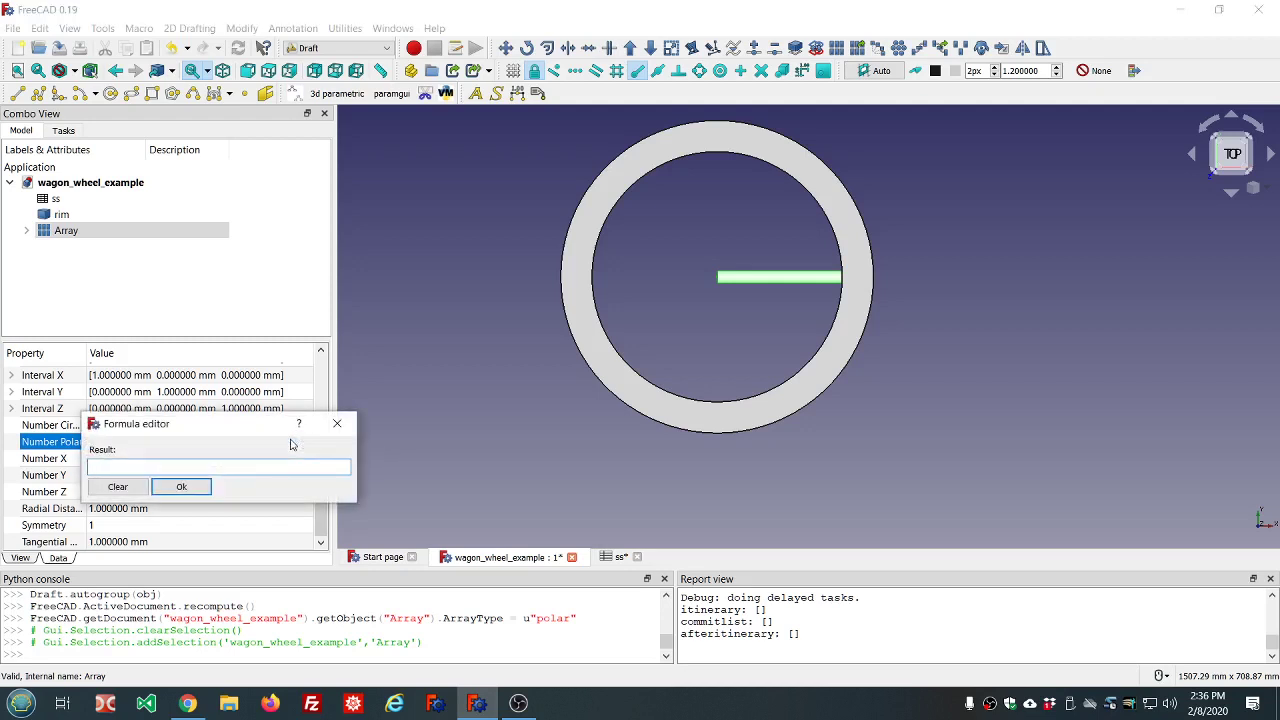
type("ss.ss")
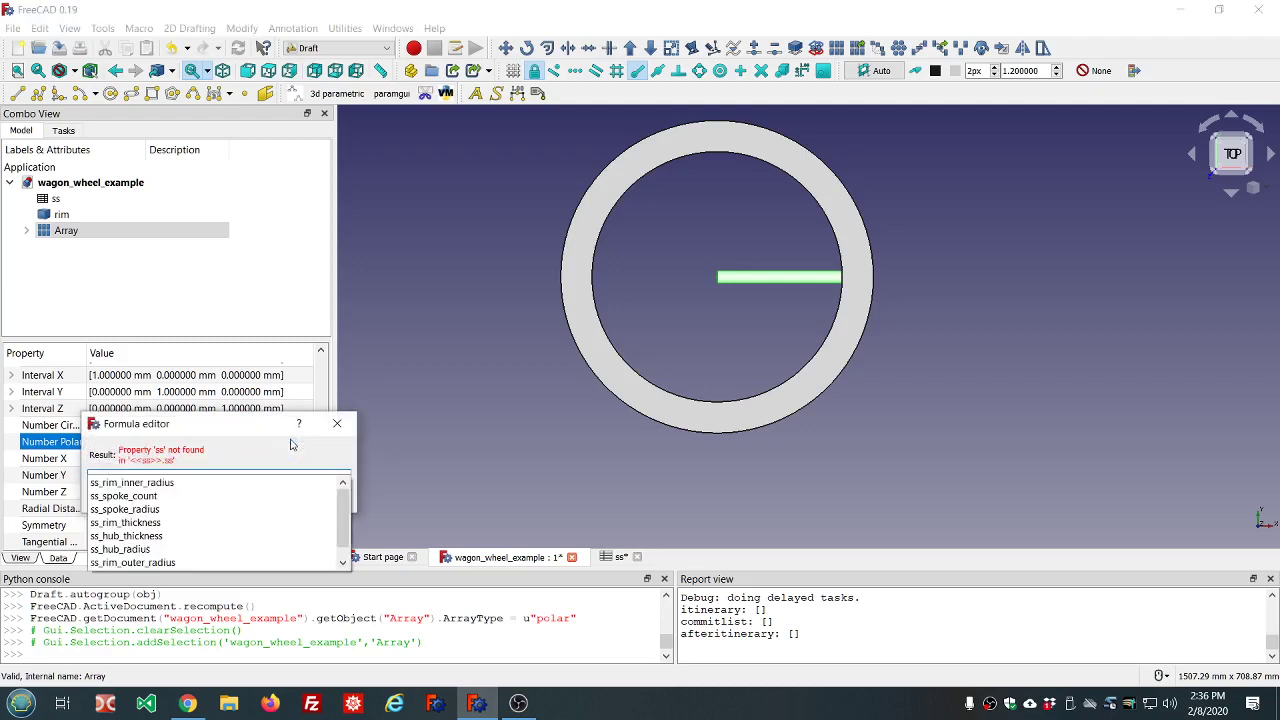
left_click(140, 498)
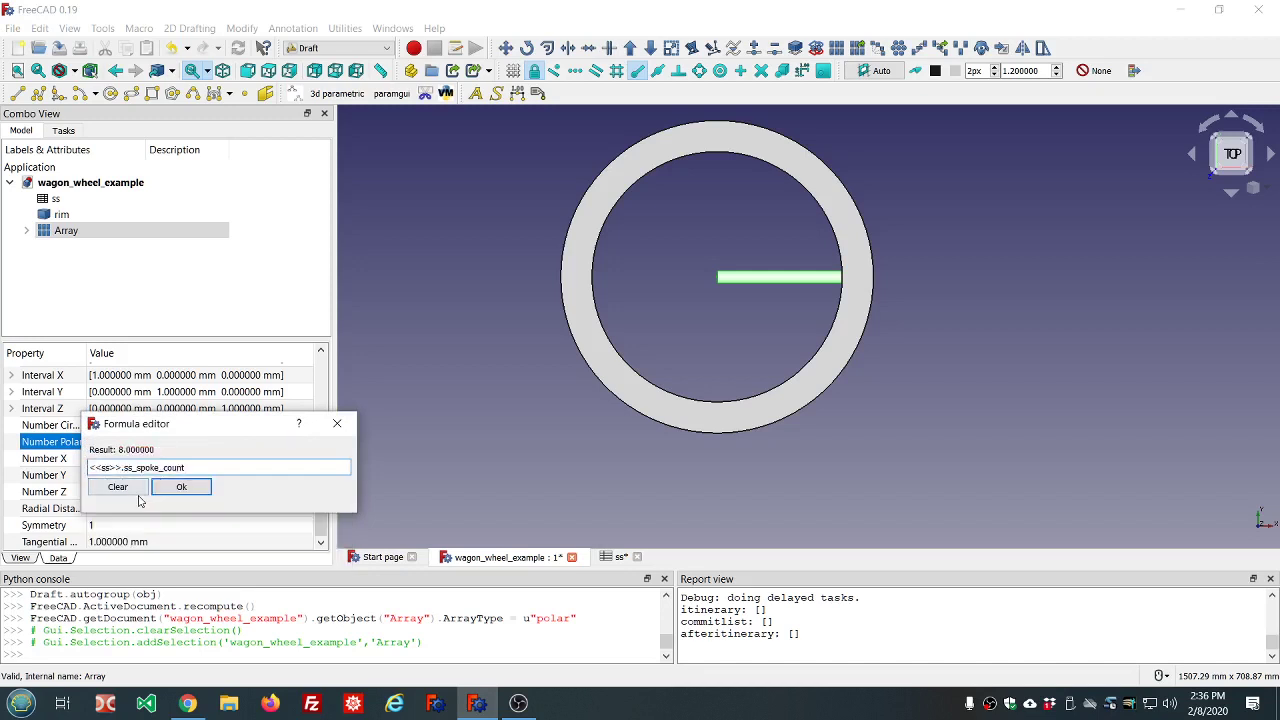
left_click(185, 489)
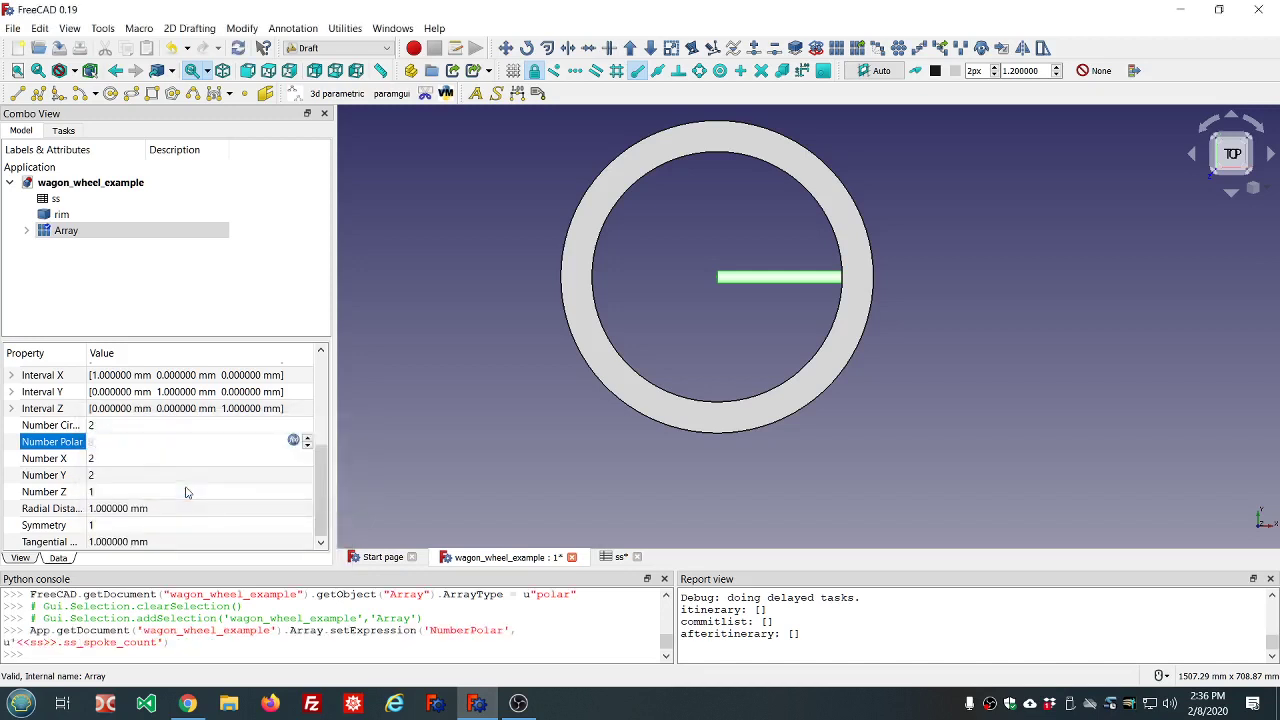
left_click(224, 284)
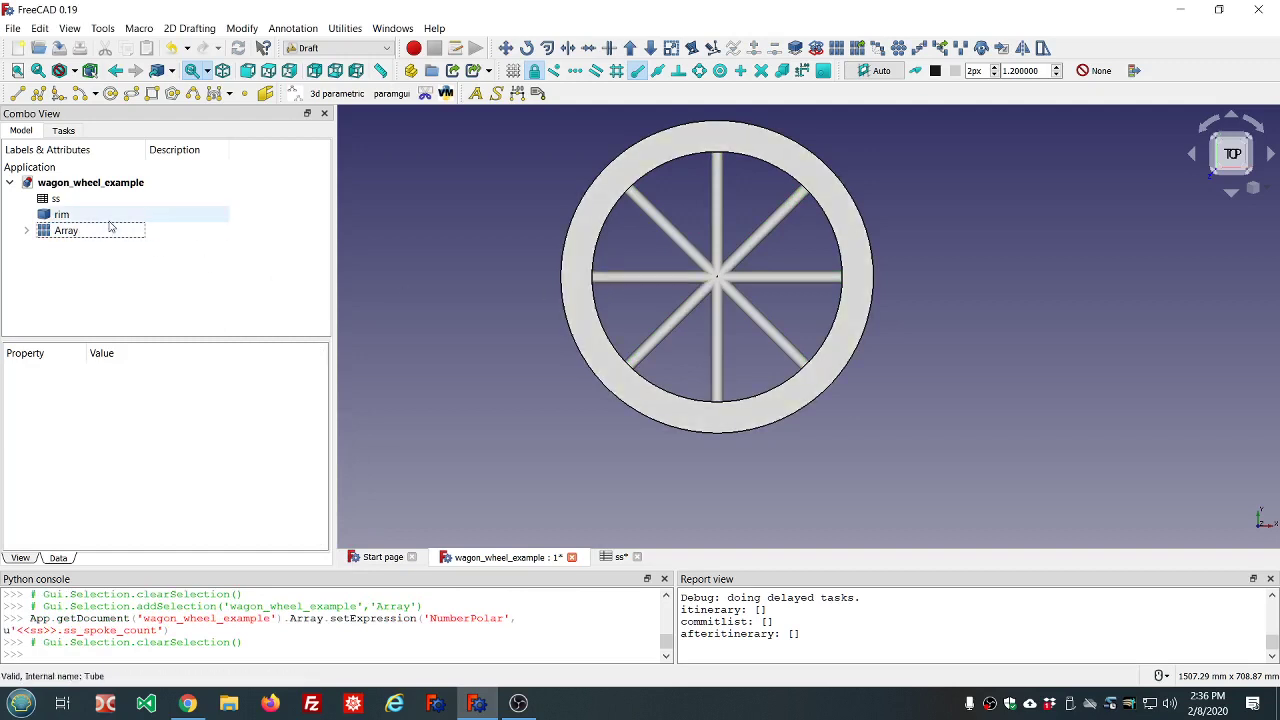
Set ss_spoke_count to 5 in the ss spreadsheet, then return to the spoke array in the 3D view.
double_click(56, 198)
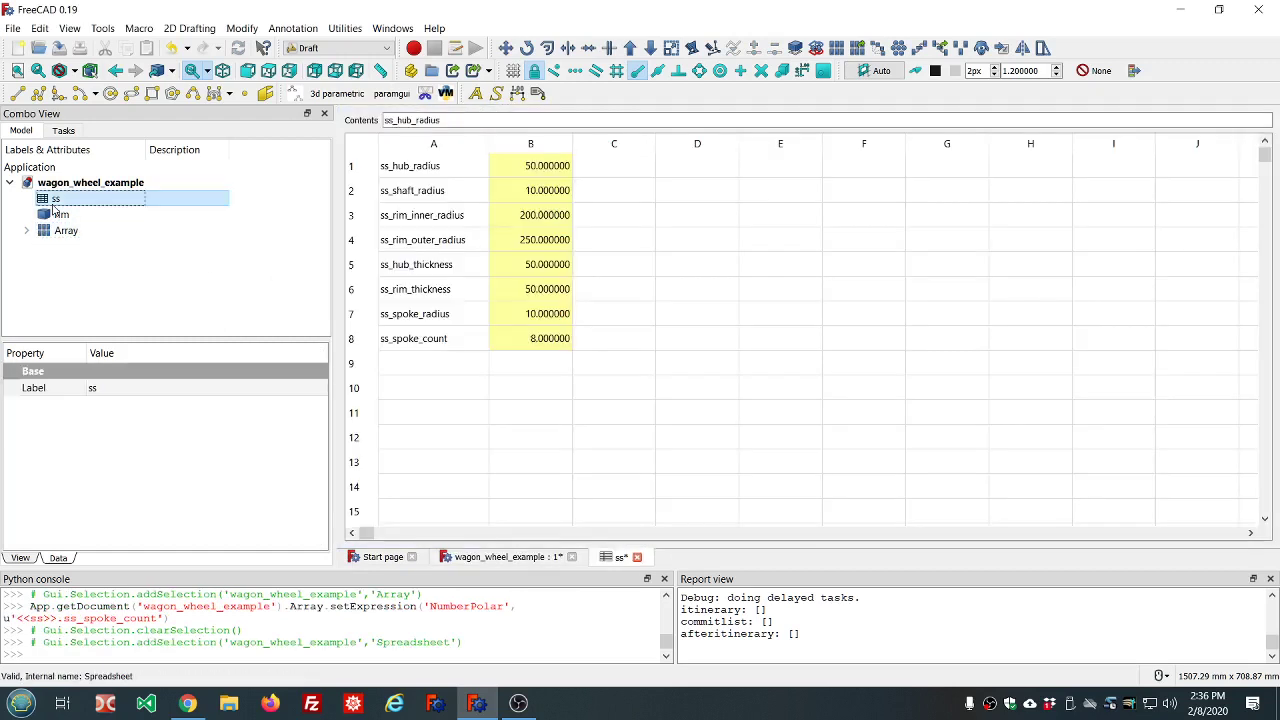
left_click(550, 346)
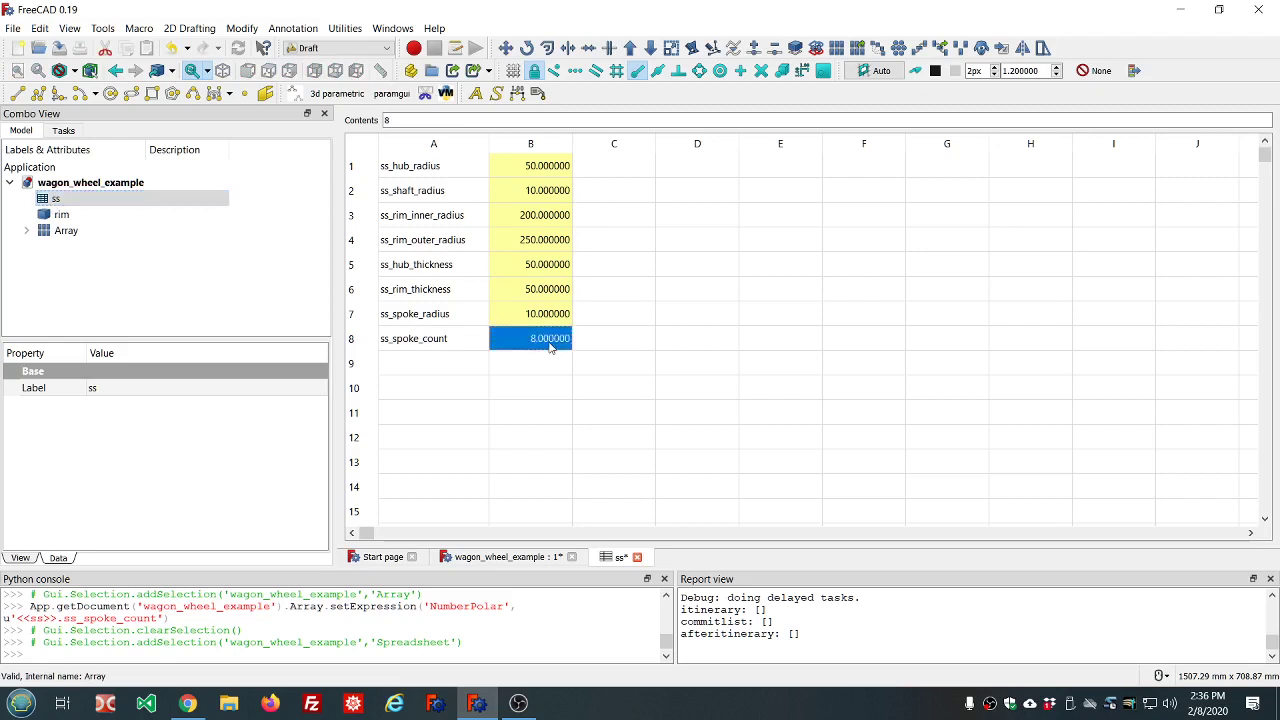
double_click(550, 346)
key("BackSpace")
type("5")
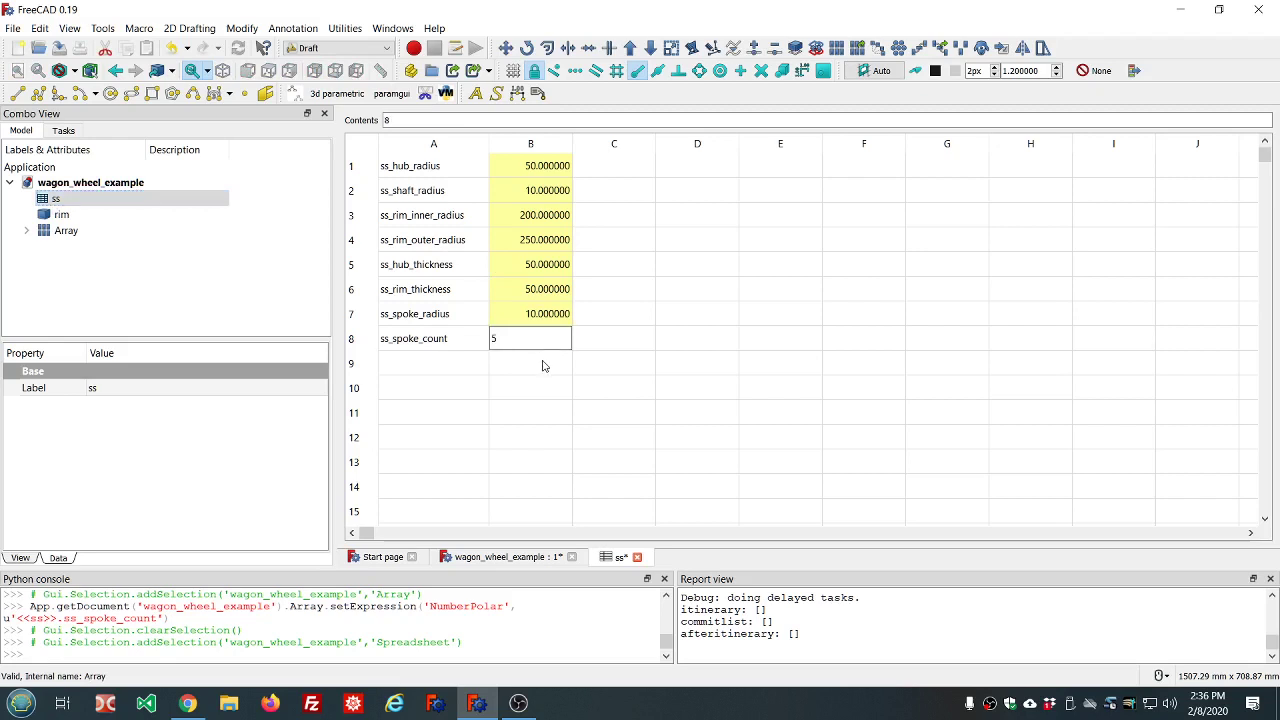
key("Return")
double_click(70, 232)
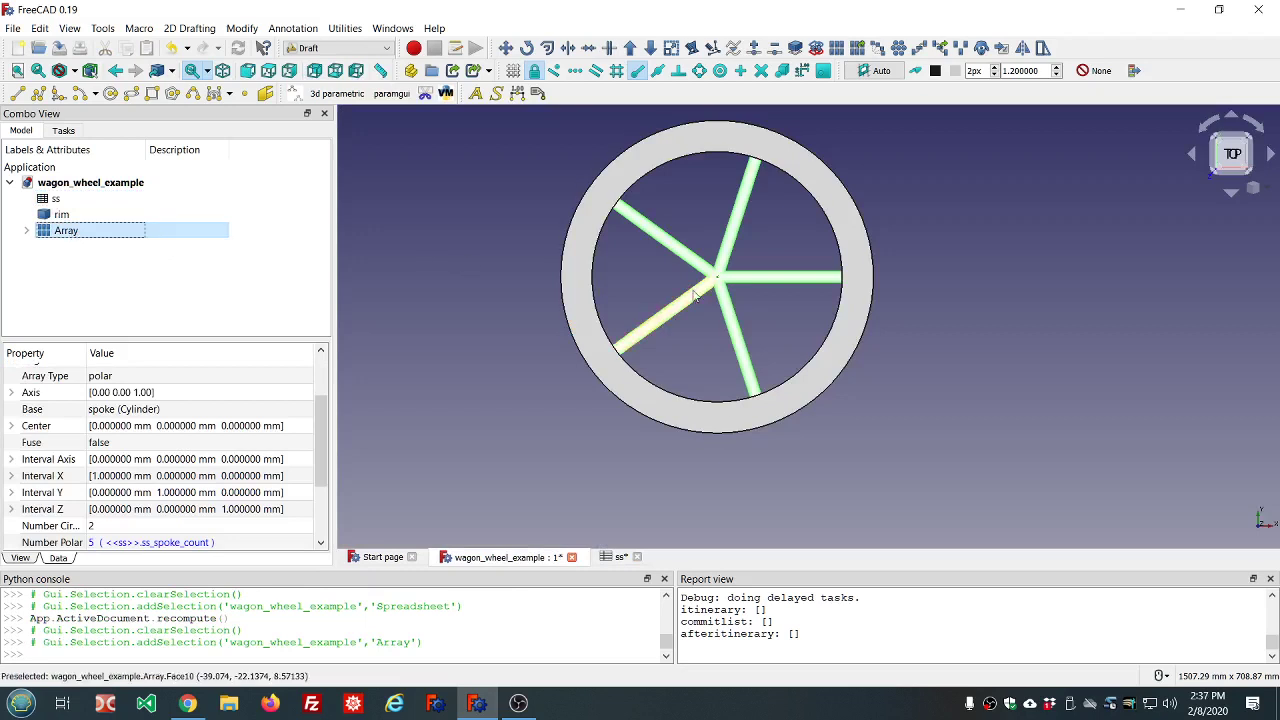
scroll(707, 295, "down", 3)
scroll(710, 293, "up", 3)
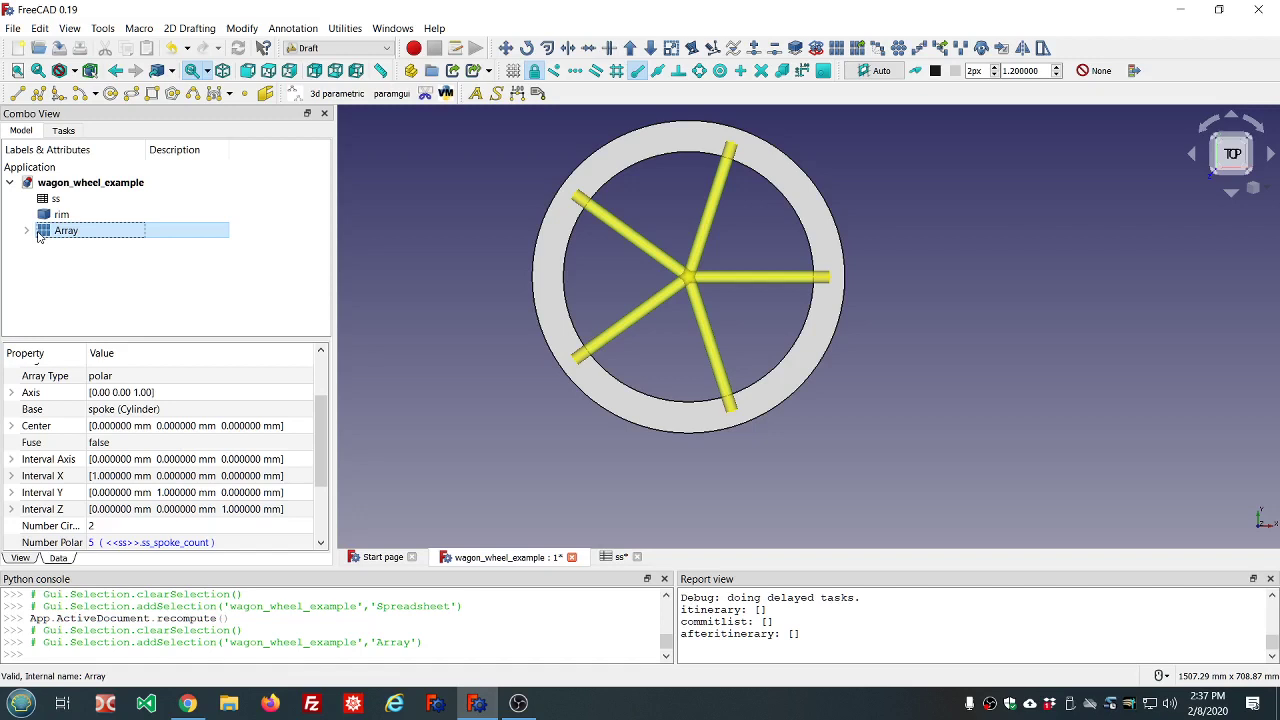
Switch back to the Part workbench.
left_click(389, 48)
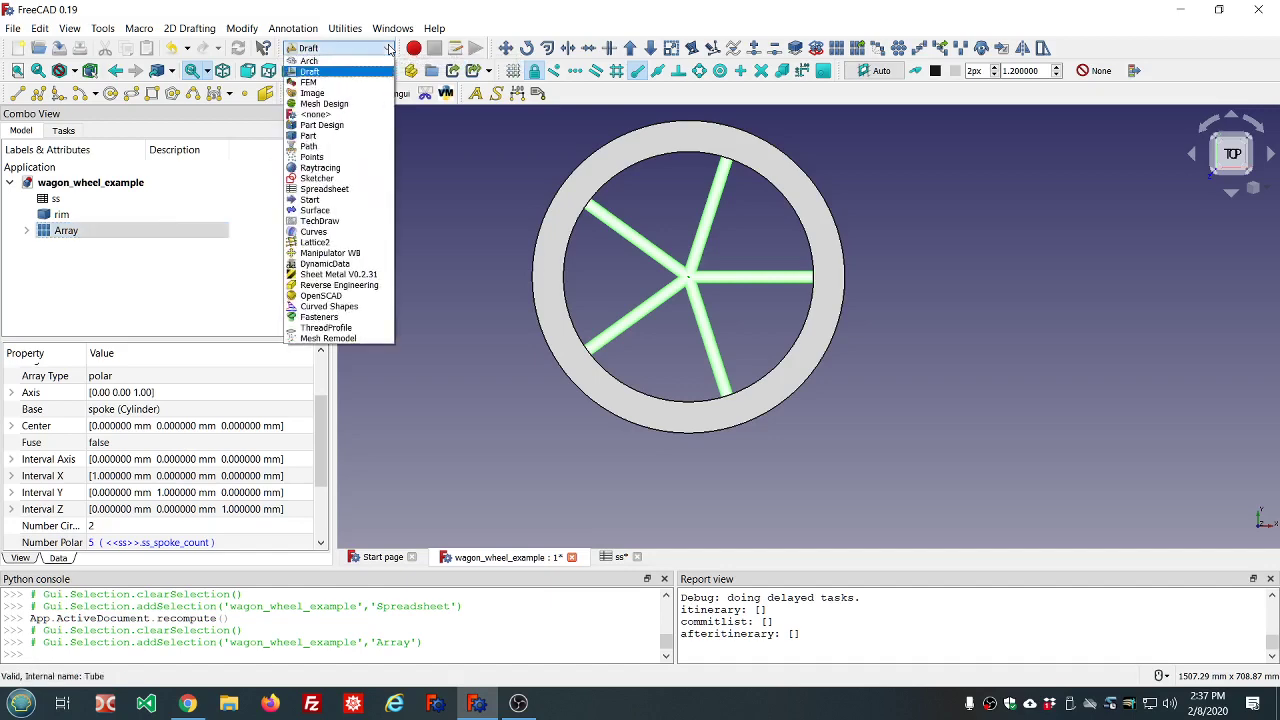
left_click(338, 134)
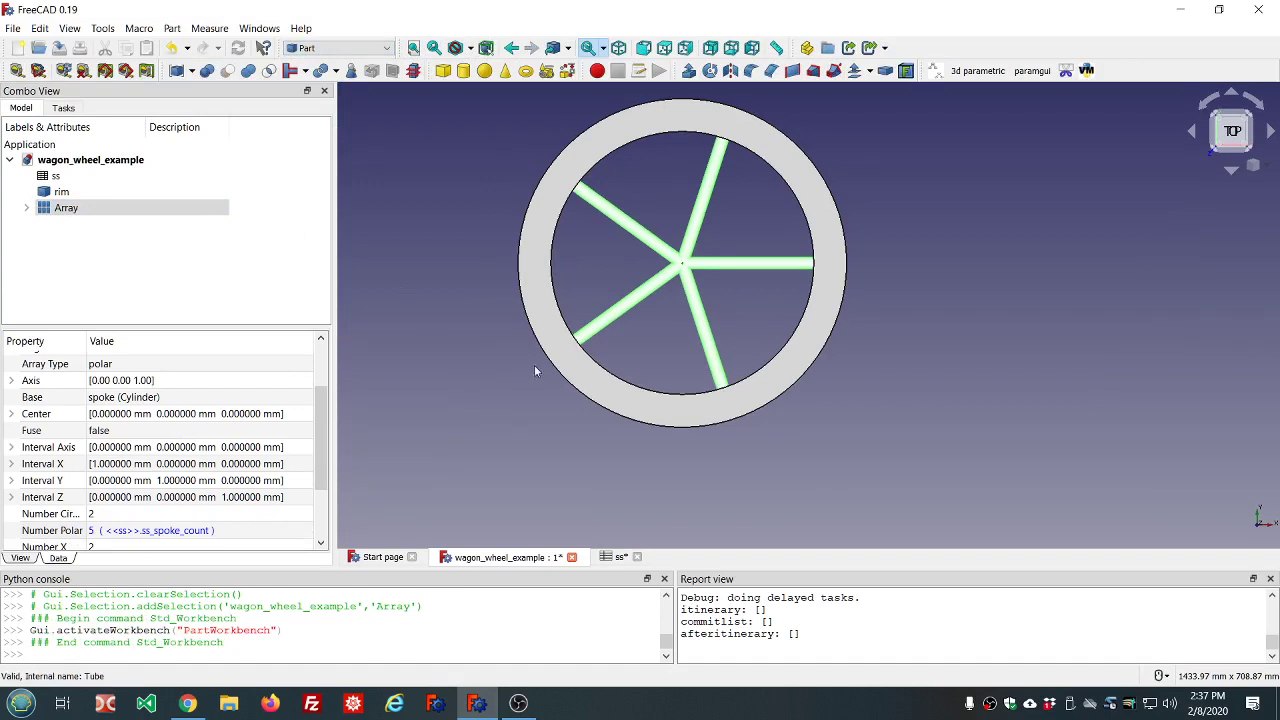
middle_click_drag(901, 510, 810, 452)
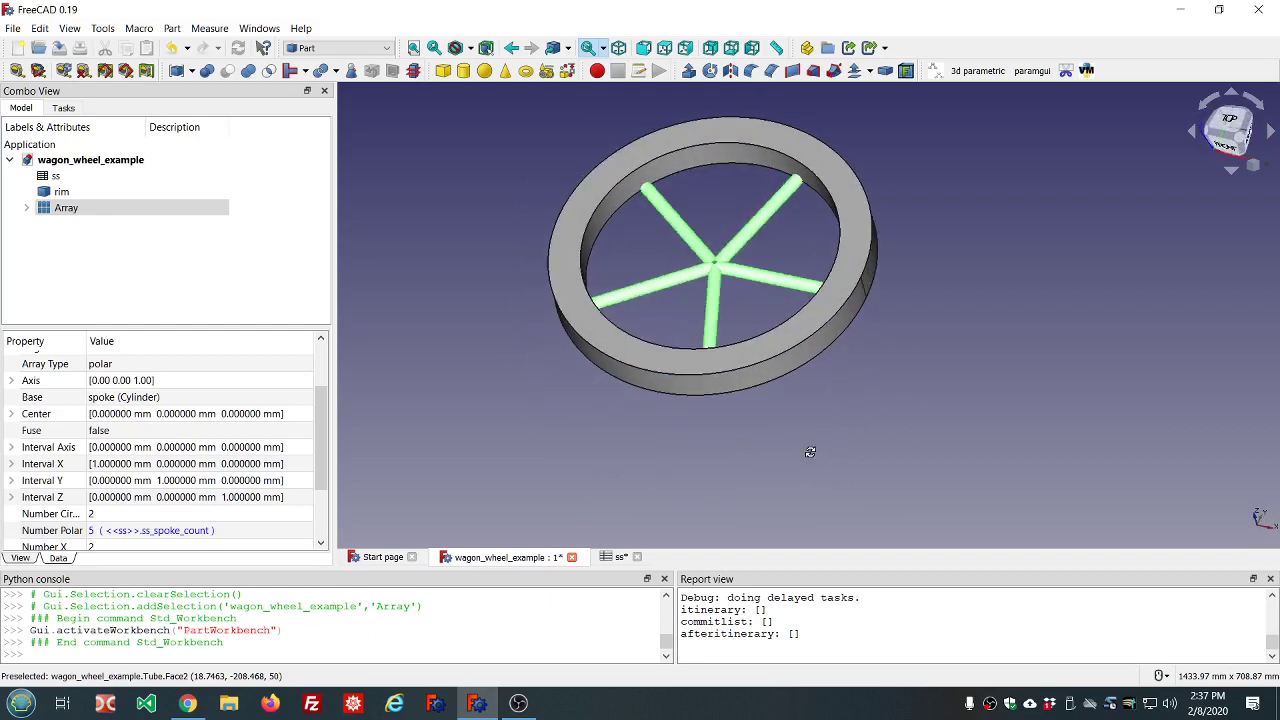
Set the spoke array's placement position z to the expression <<ss>>.ss_rim_thickness/2.
left_click(40, 209)
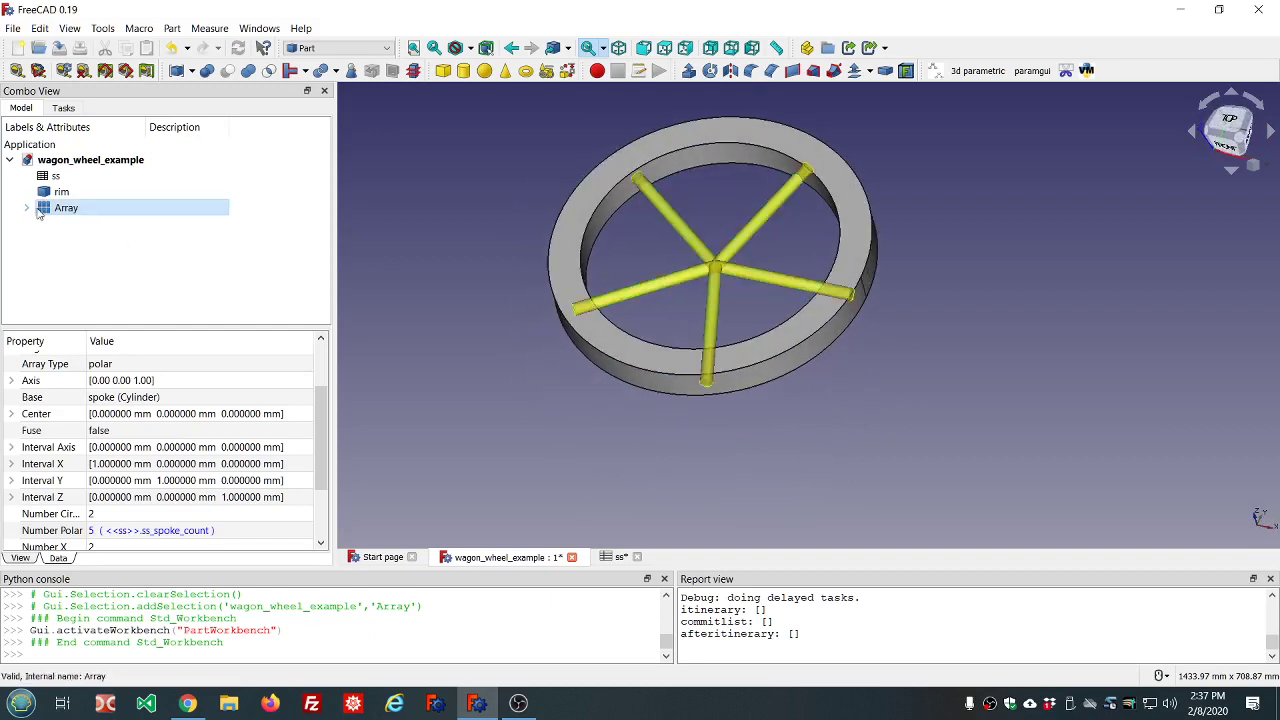
scroll(16, 380, "up", 2)
left_click(12, 376)
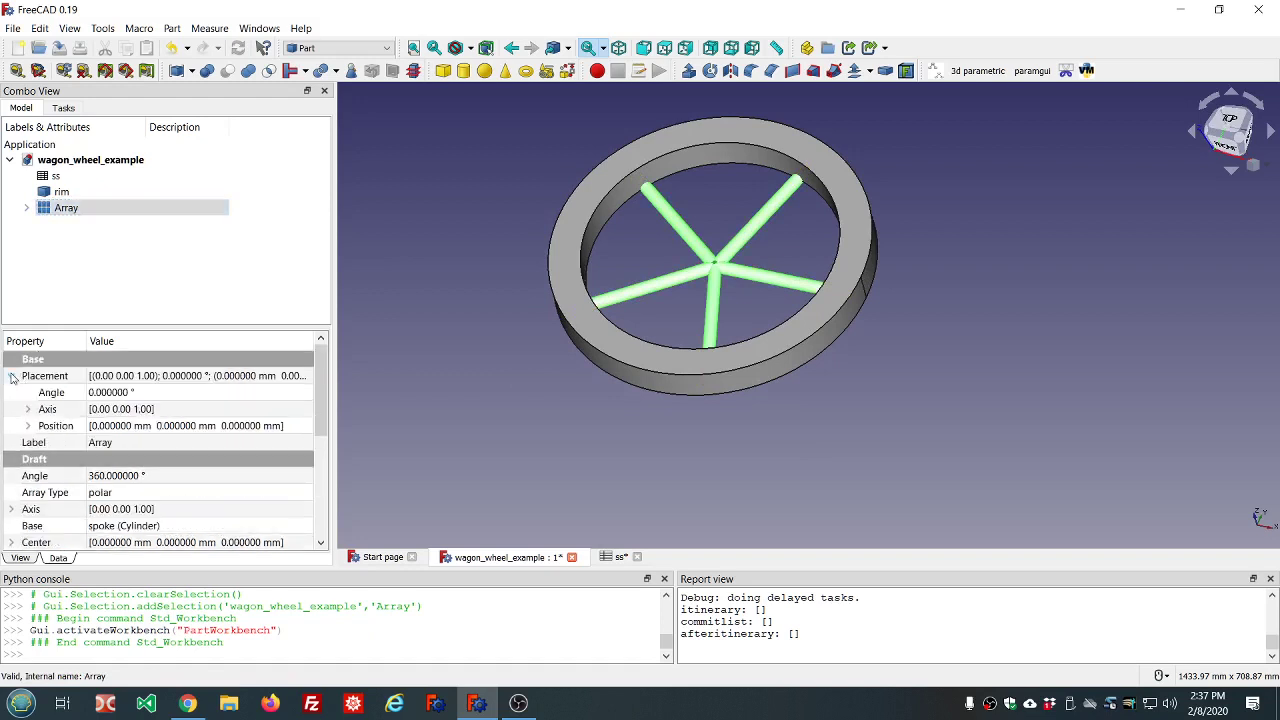
left_click(27, 426)
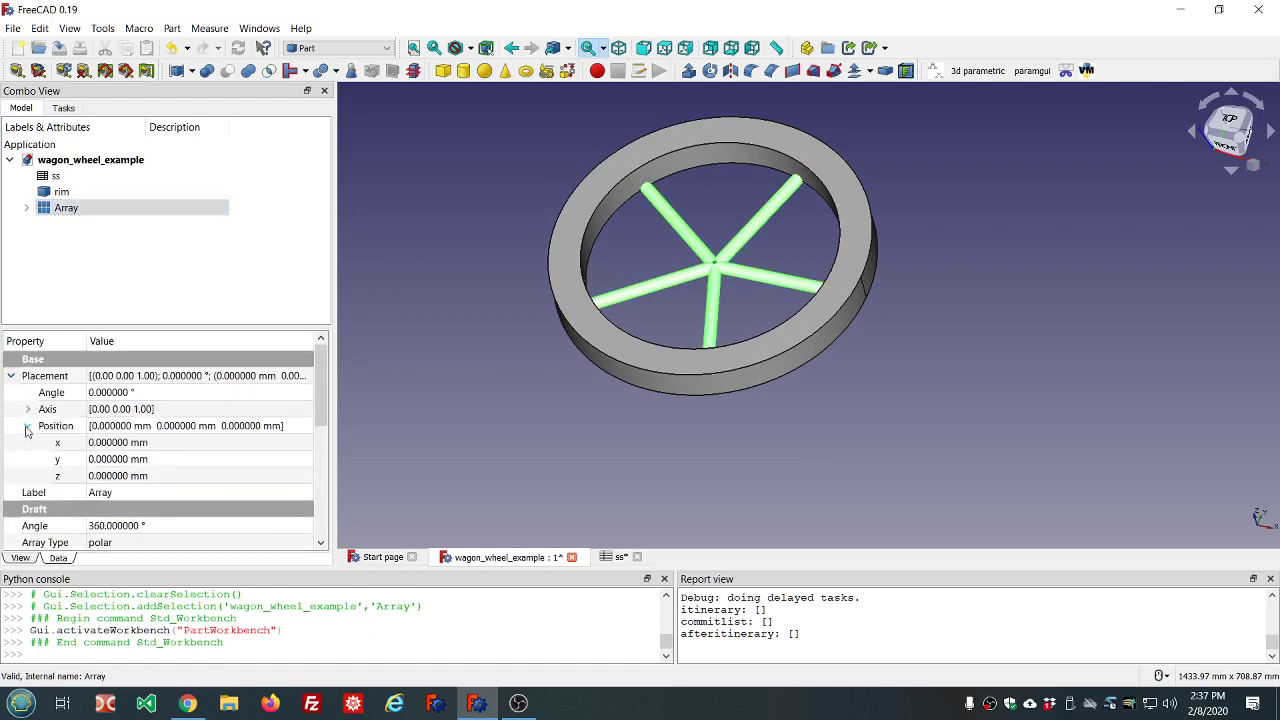
left_click(187, 475)
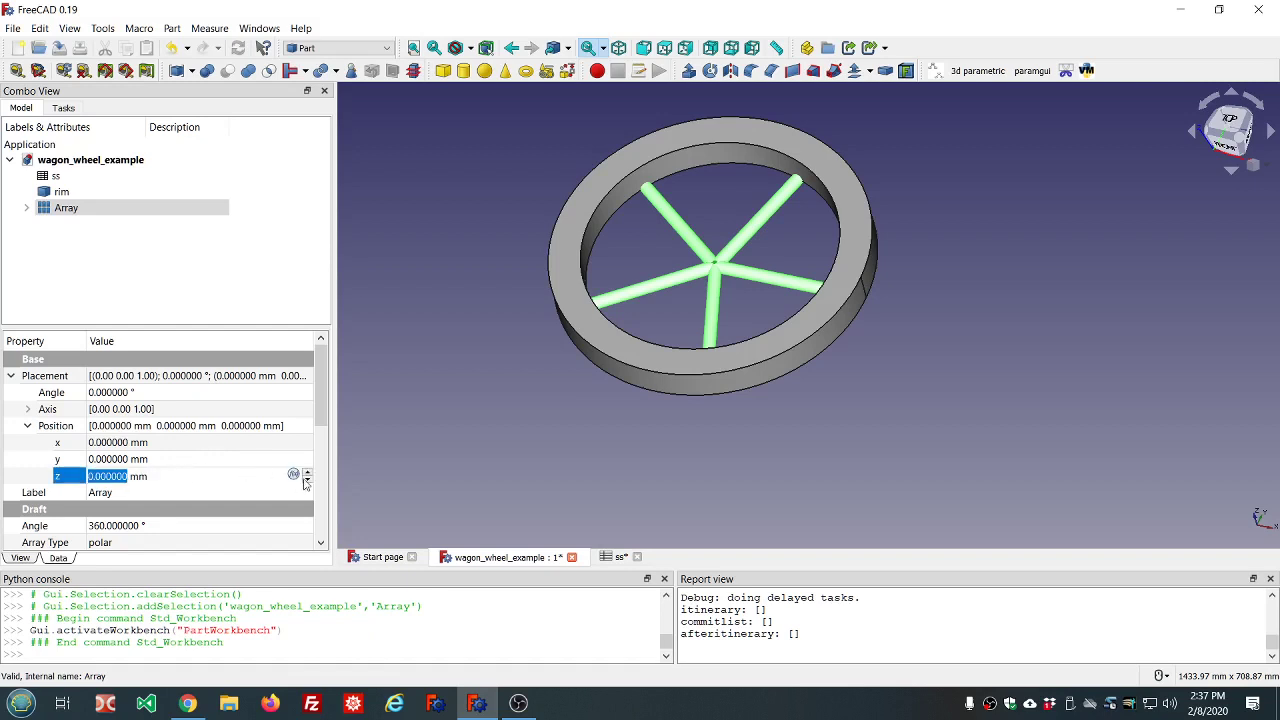
left_click(293, 475)
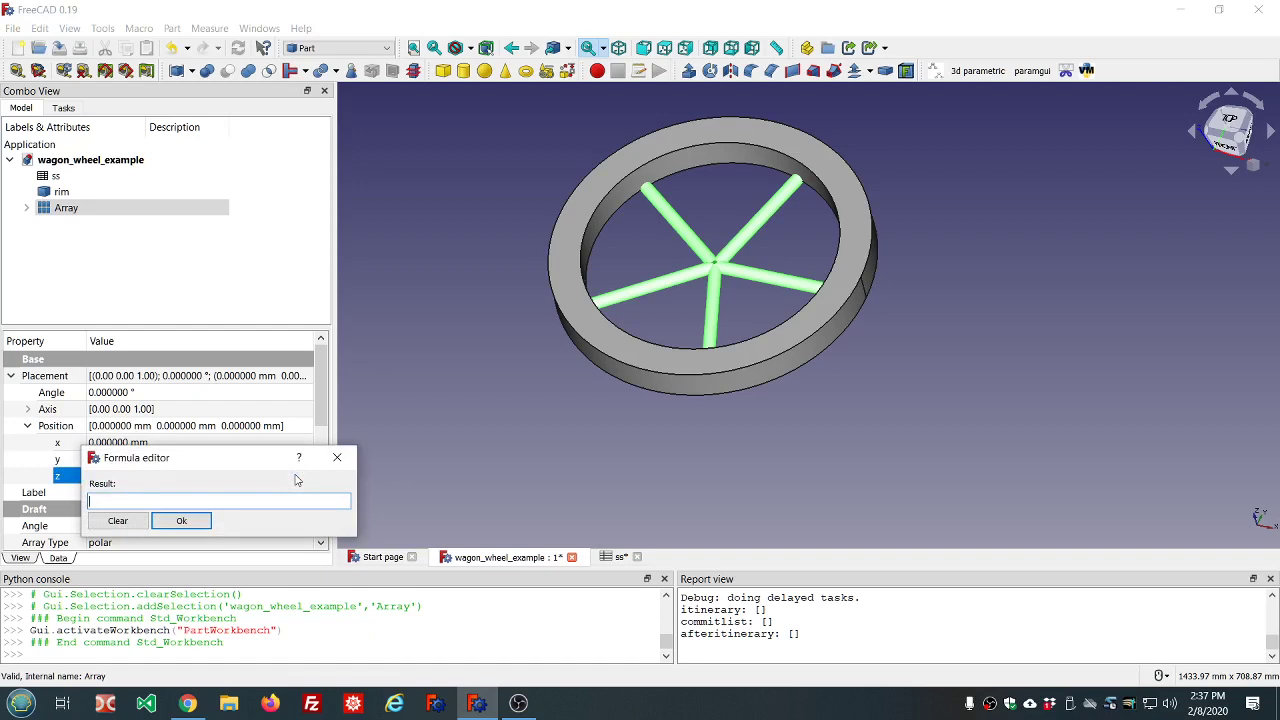
type("ss.ss")
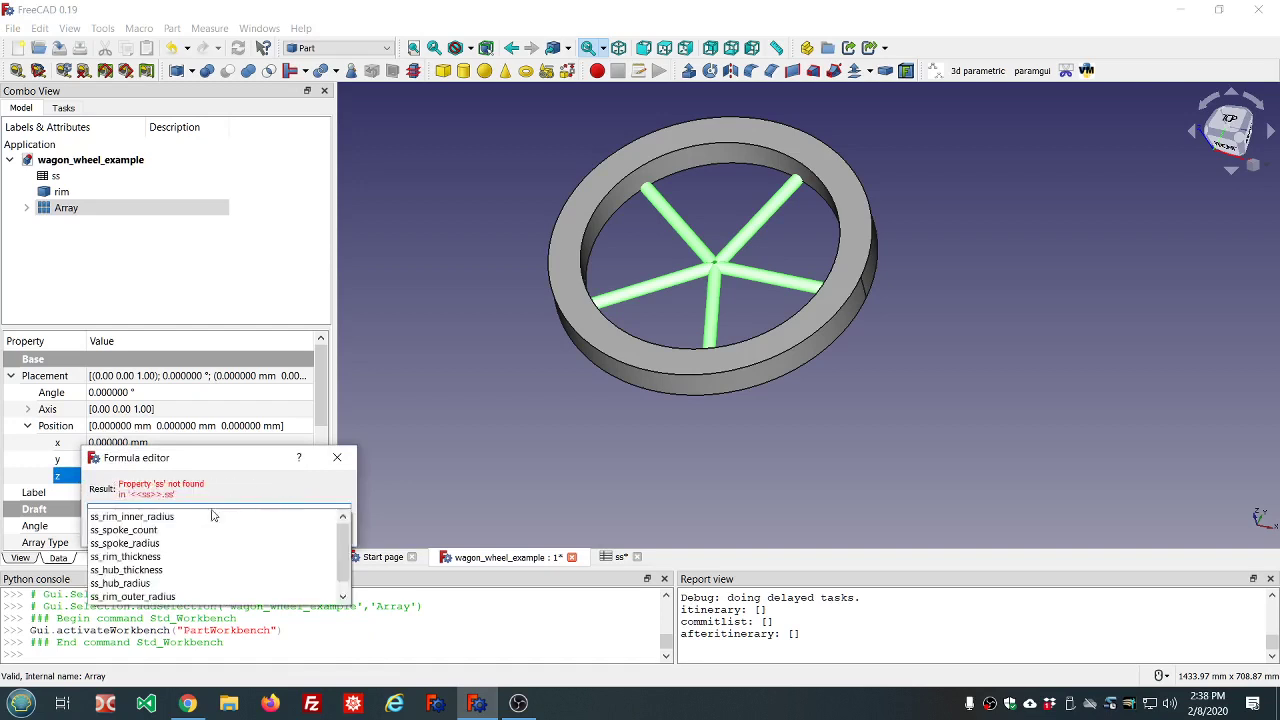
left_click(127, 556)
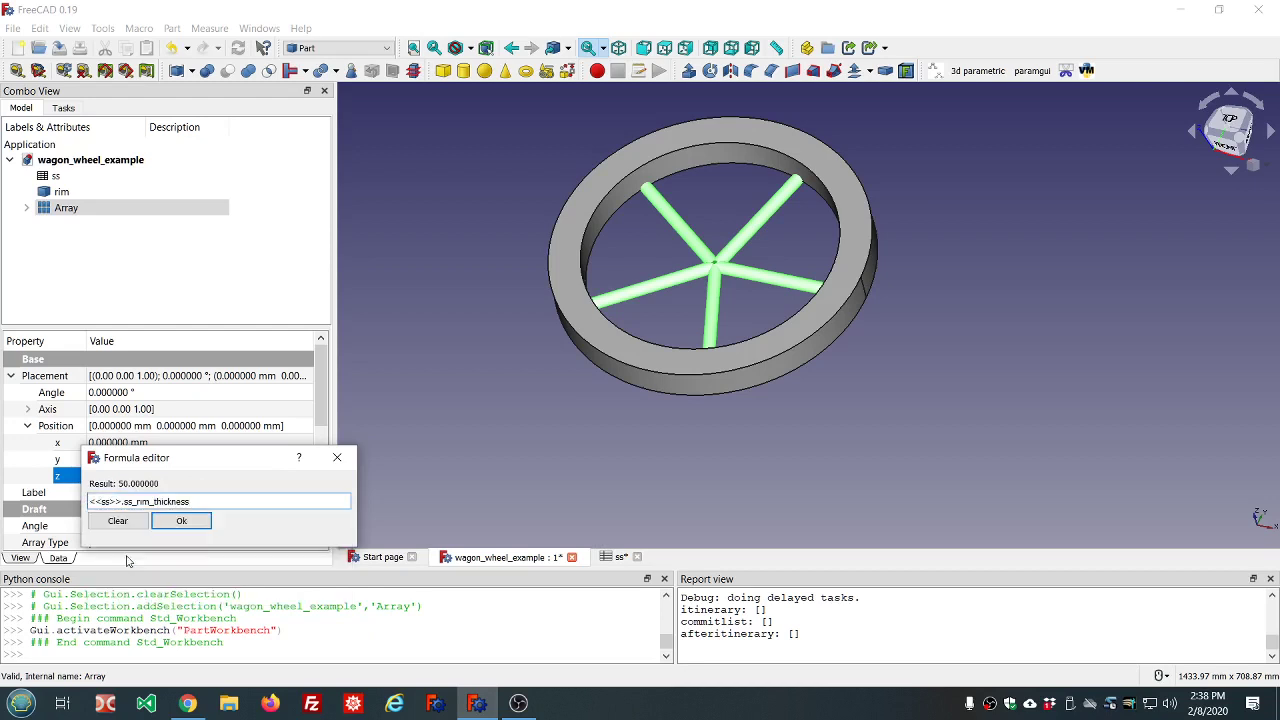
type("/2")
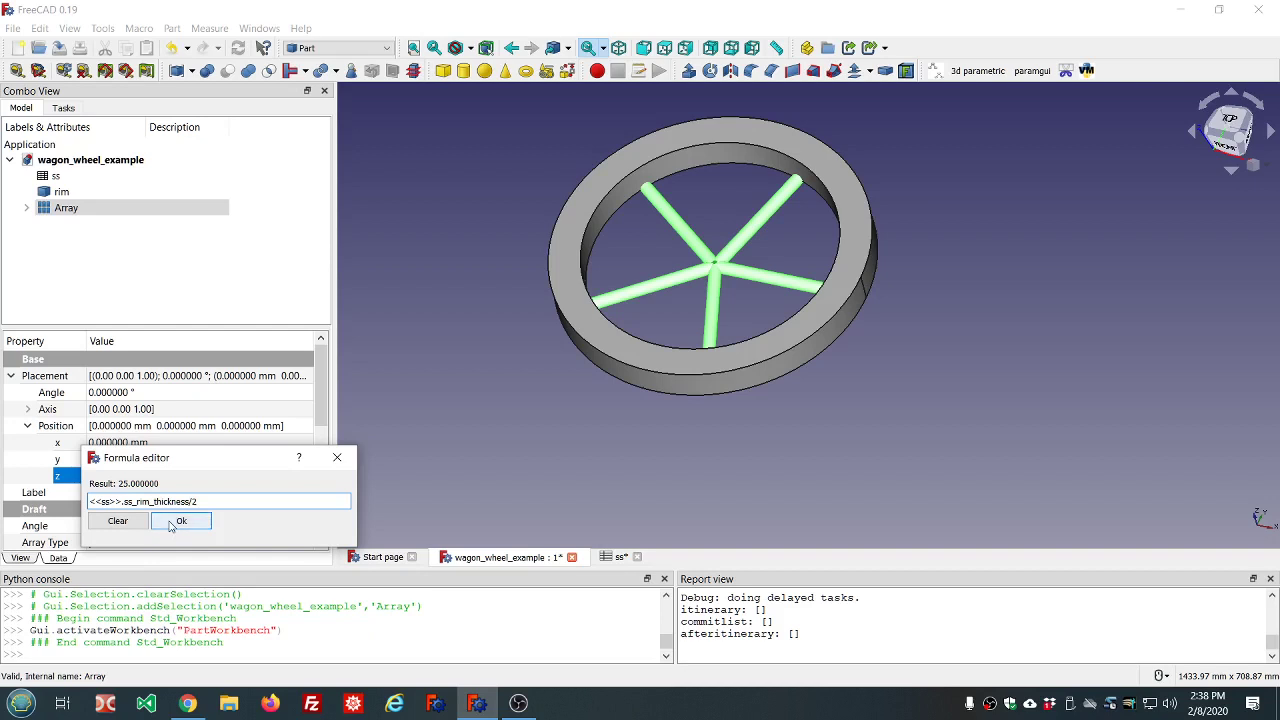
left_click(181, 521)
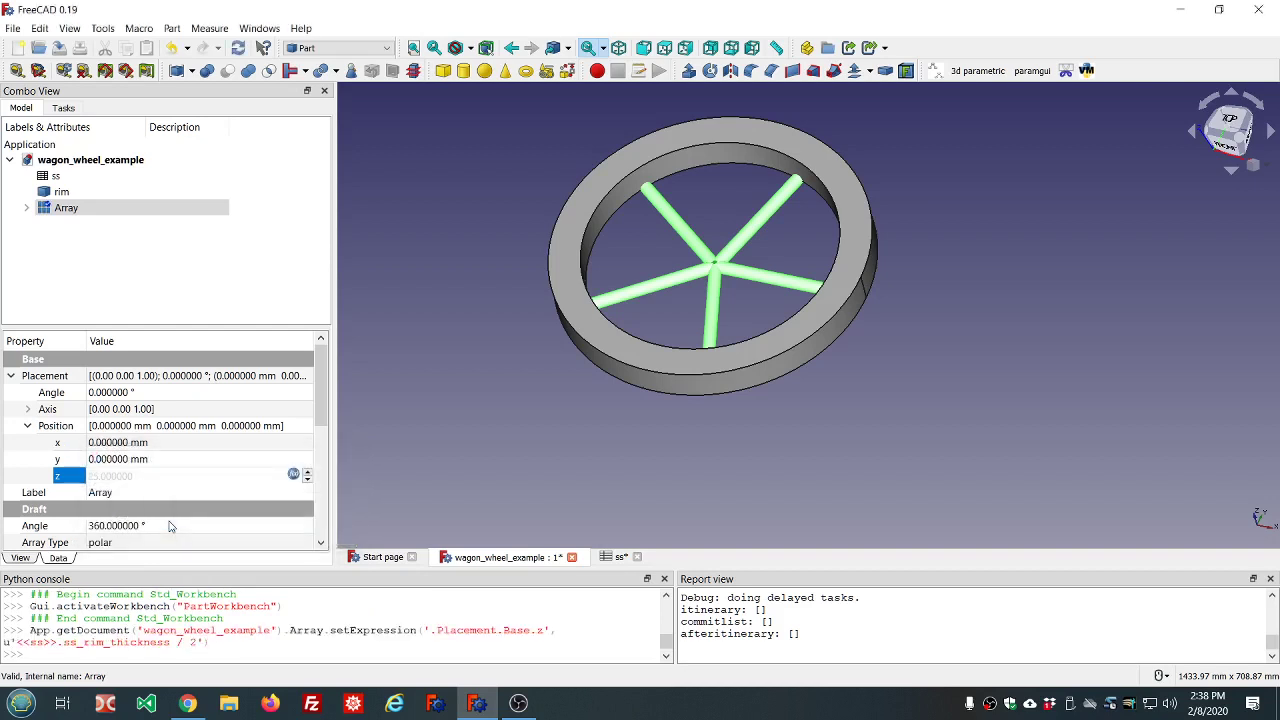
Create a Part cylinder at the centre of the wheel and rename it hub.
left_click(213, 274)
mouse_move(811, 437)
middle_mouse_down()
mouse_move(806, 311)
mouse_move(836, 400)
mouse_move(835, 436)
mouse_move(800, 380)
mouse_move(809, 269)
mouse_move(853, 309)
mouse_move(851, 426)
mouse_move(826, 457)
mouse_move(823, 418)
middle_mouse_up()
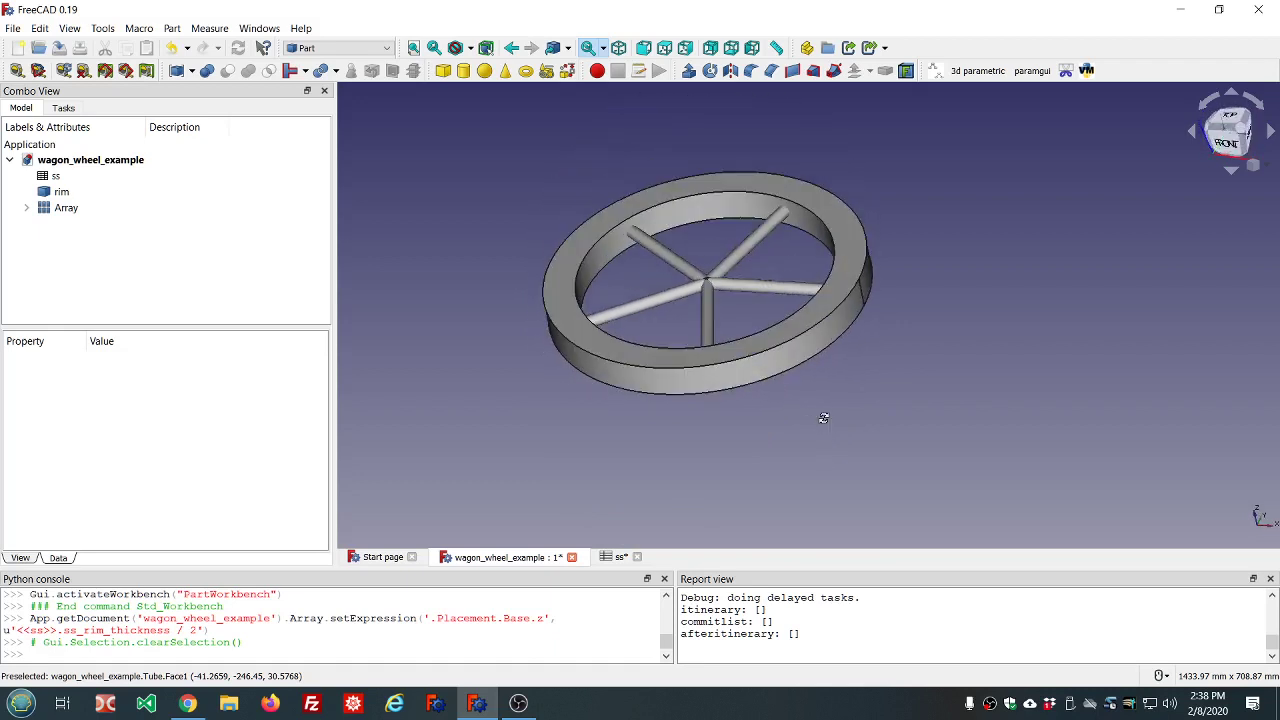
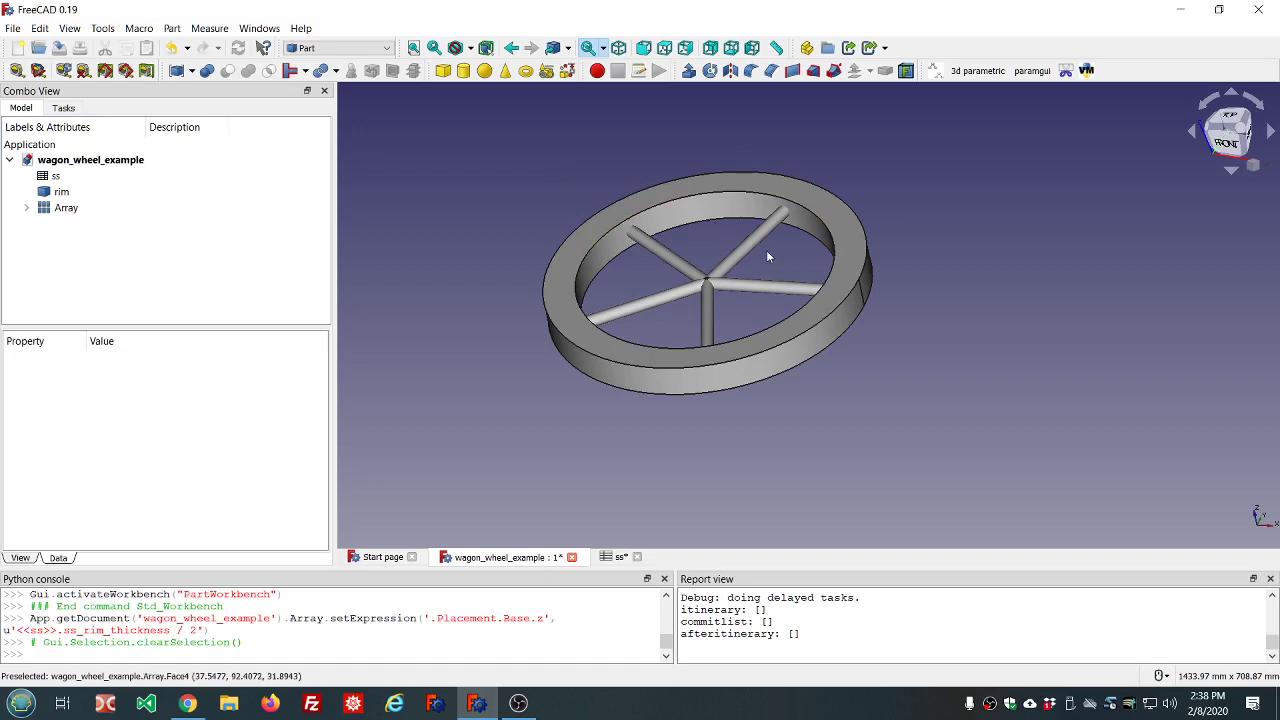
key("2")
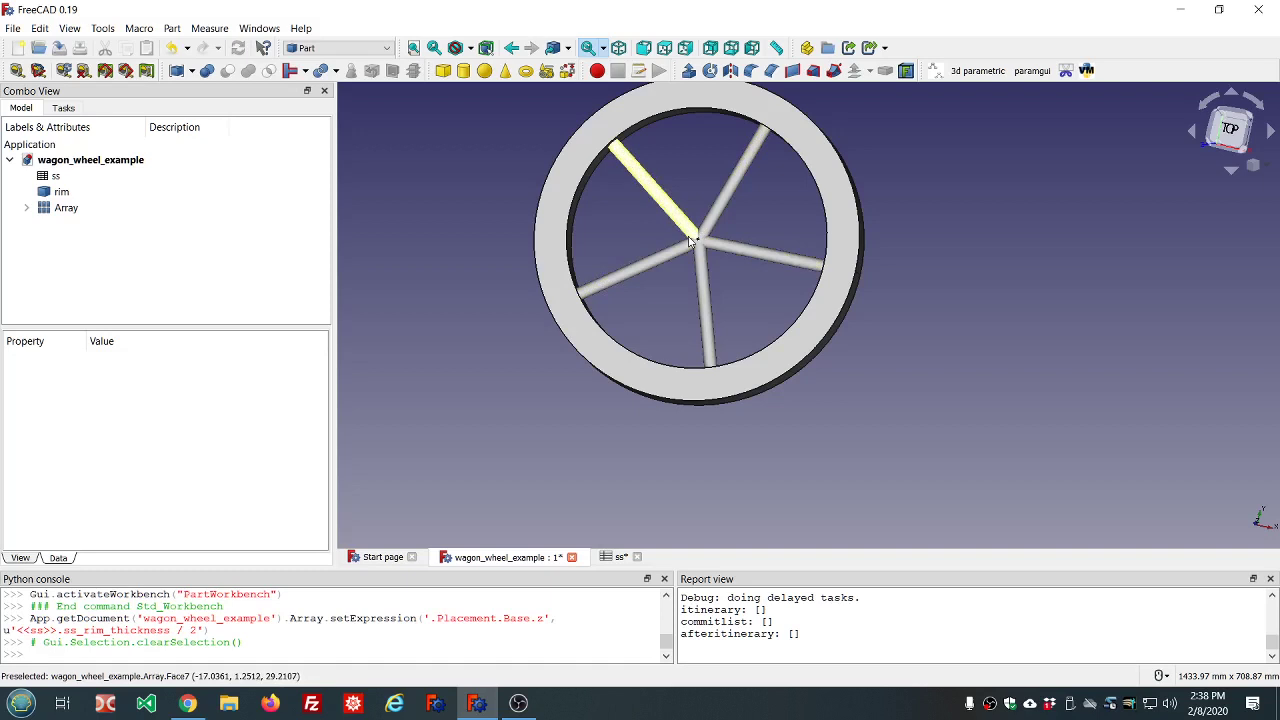
left_click(463, 71)
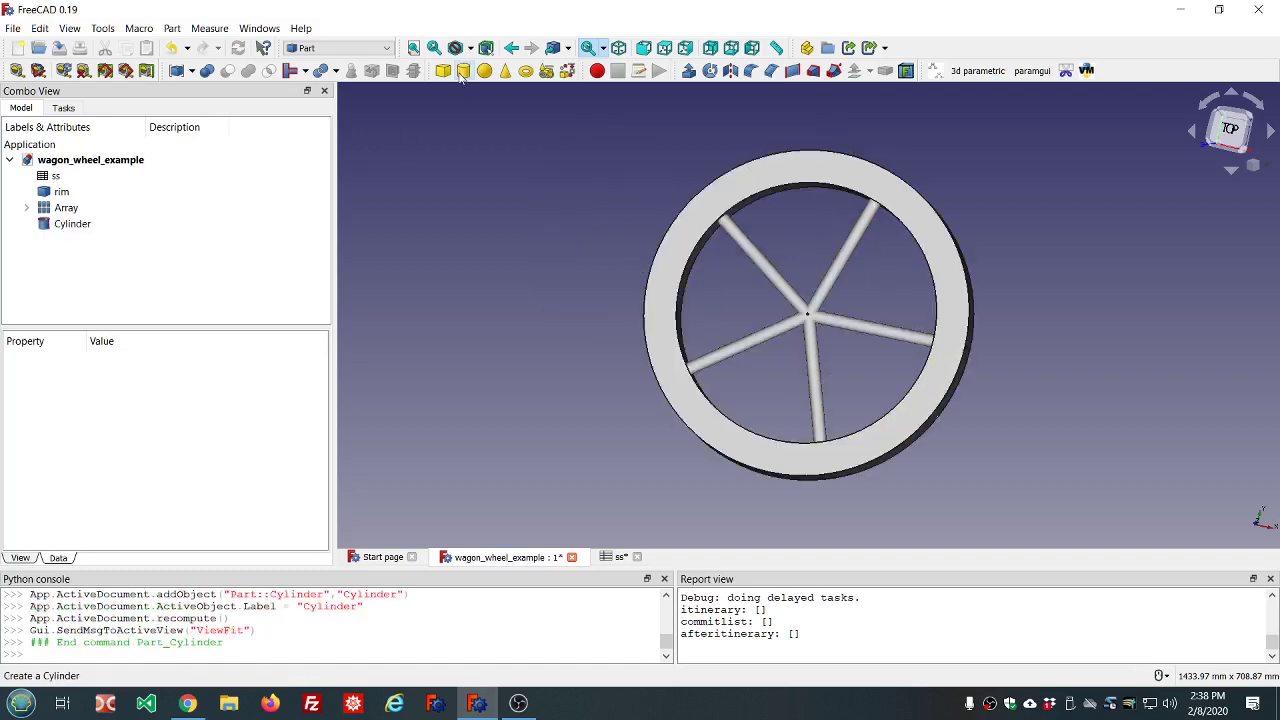
left_click(65, 224)
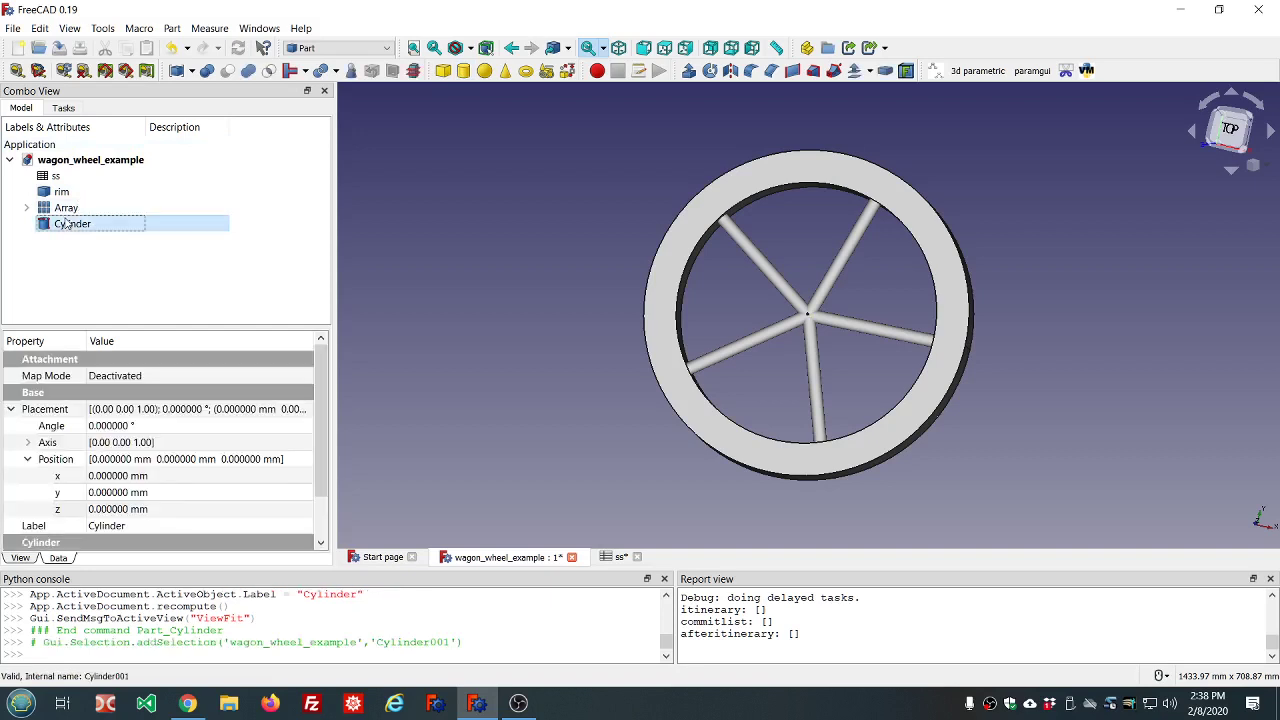
left_click(65, 224)
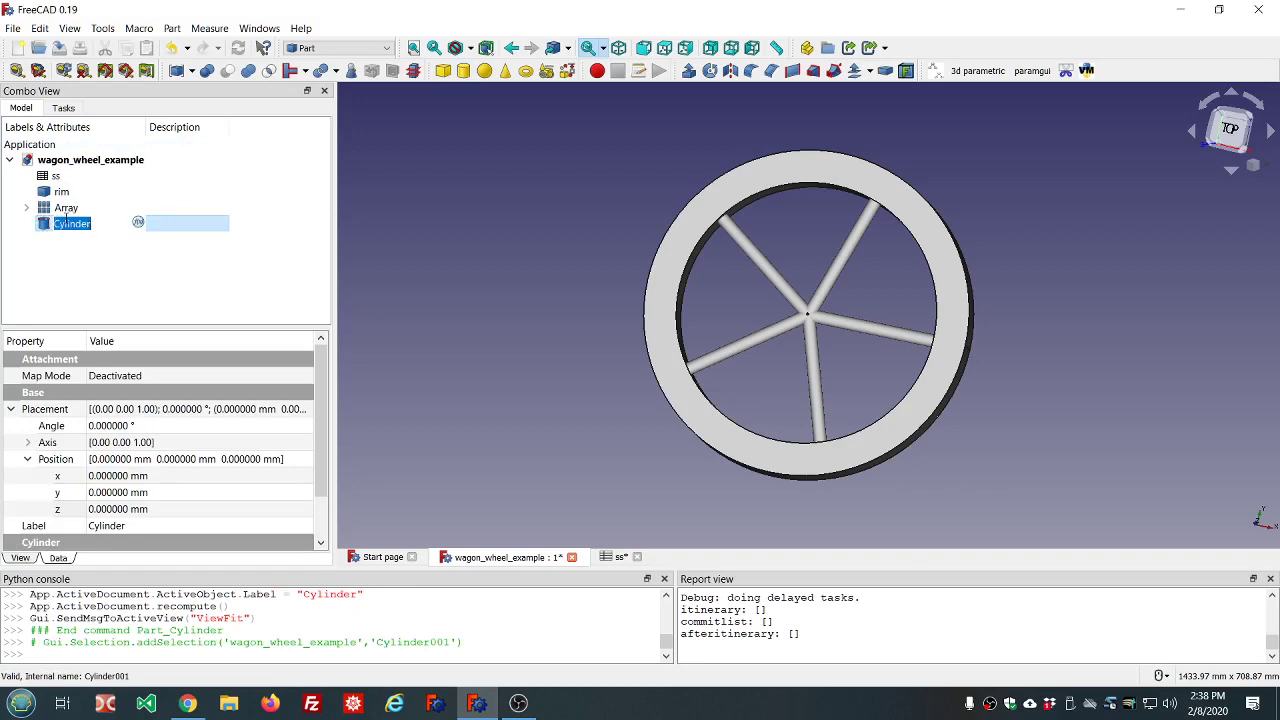
type("hub")
left_click(86, 263)
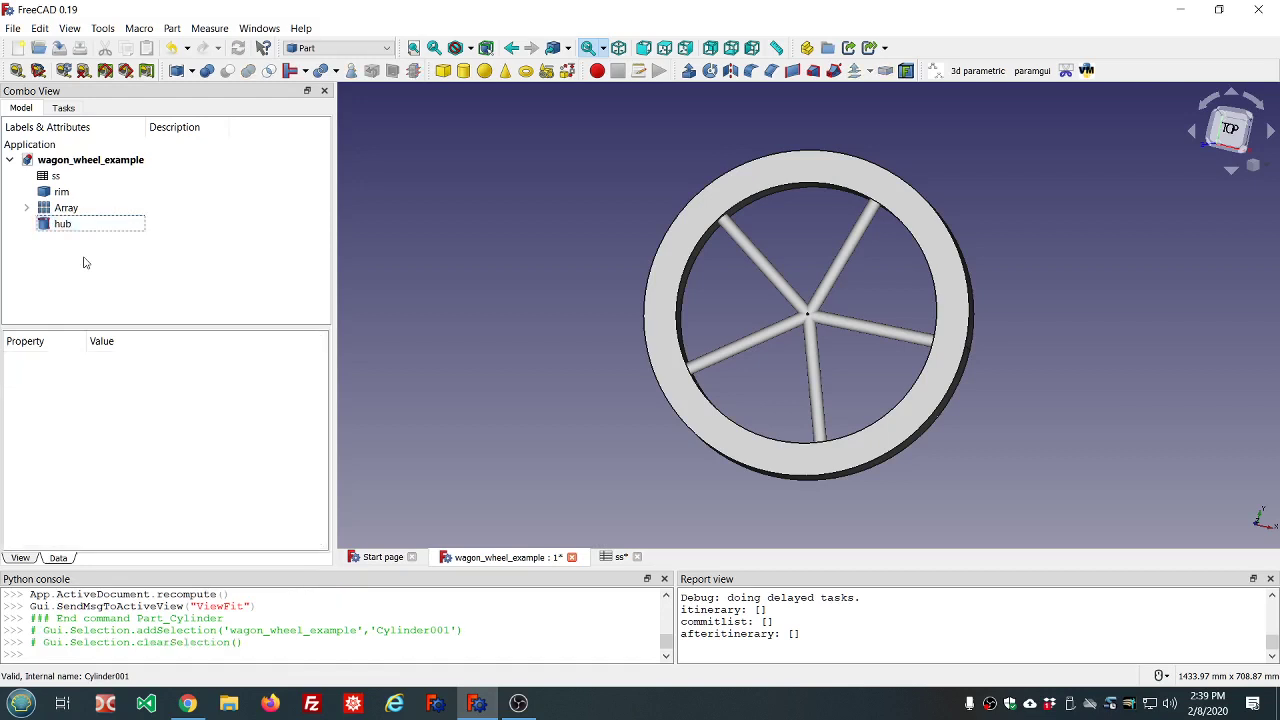
Set the hub cylinder's radius to the expression <<ss>>.ss_hub_radius.
left_click(62, 224)
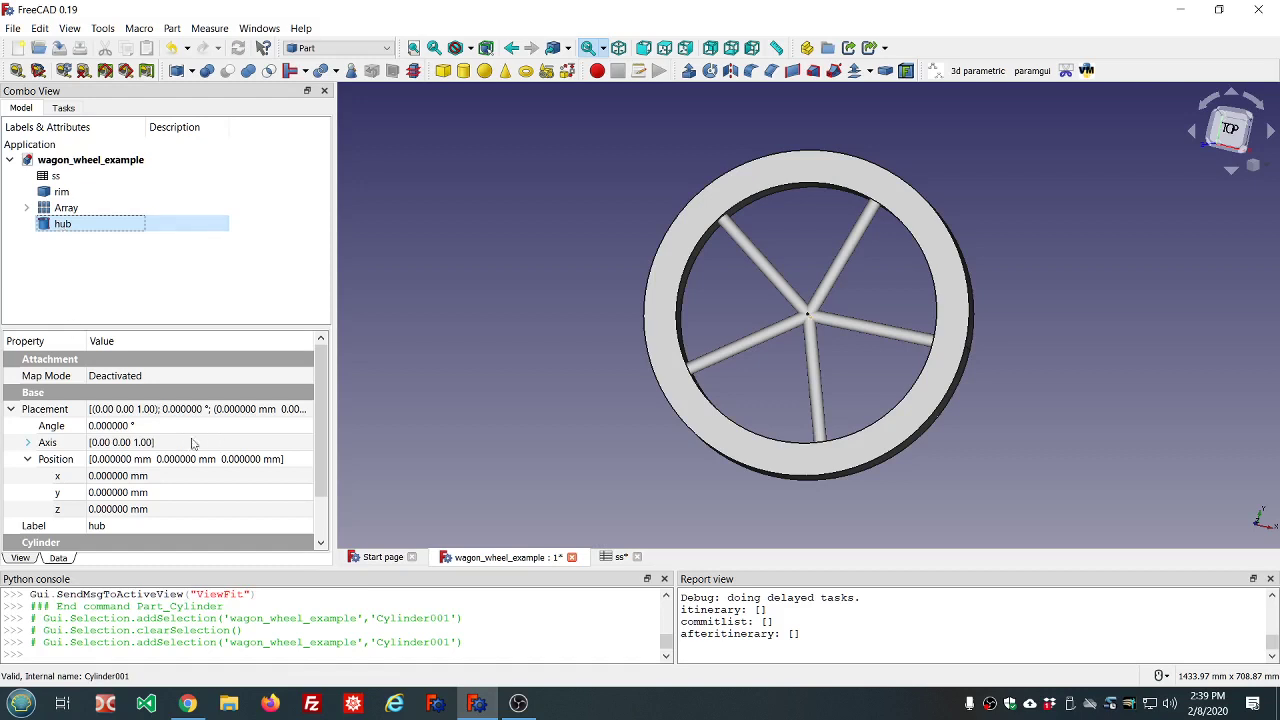
left_click(12, 410)
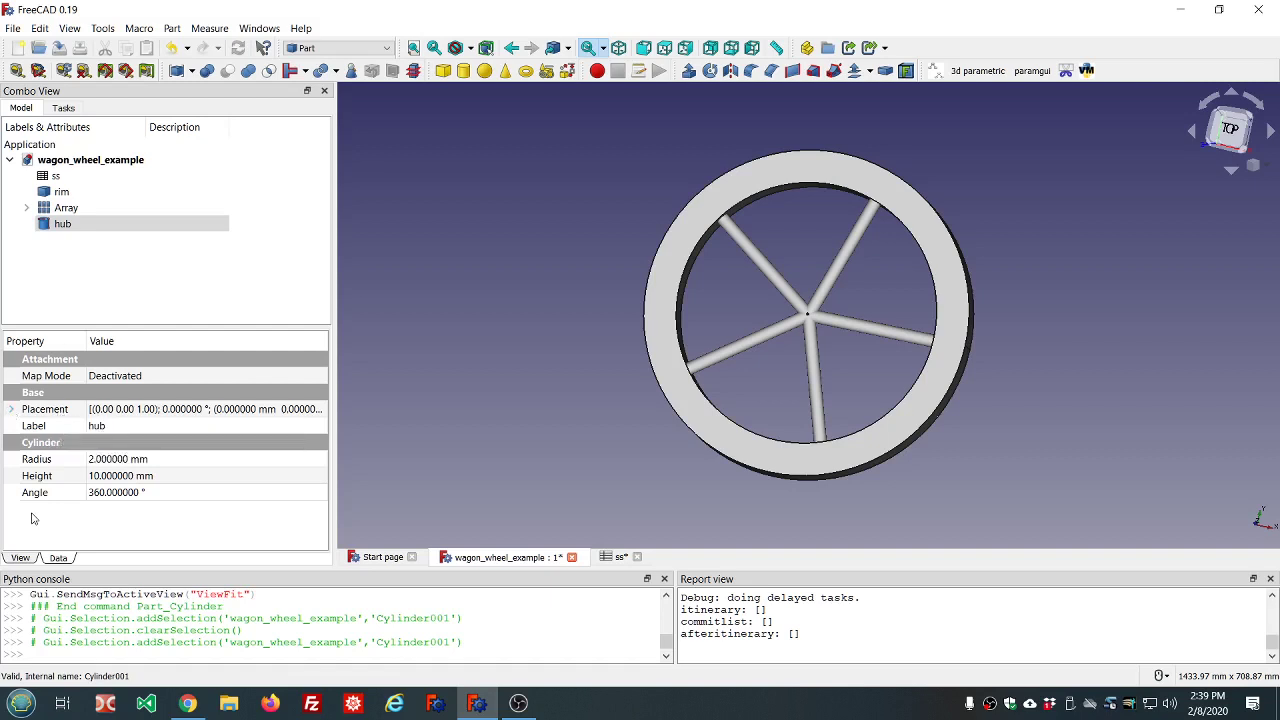
left_click(185, 462)
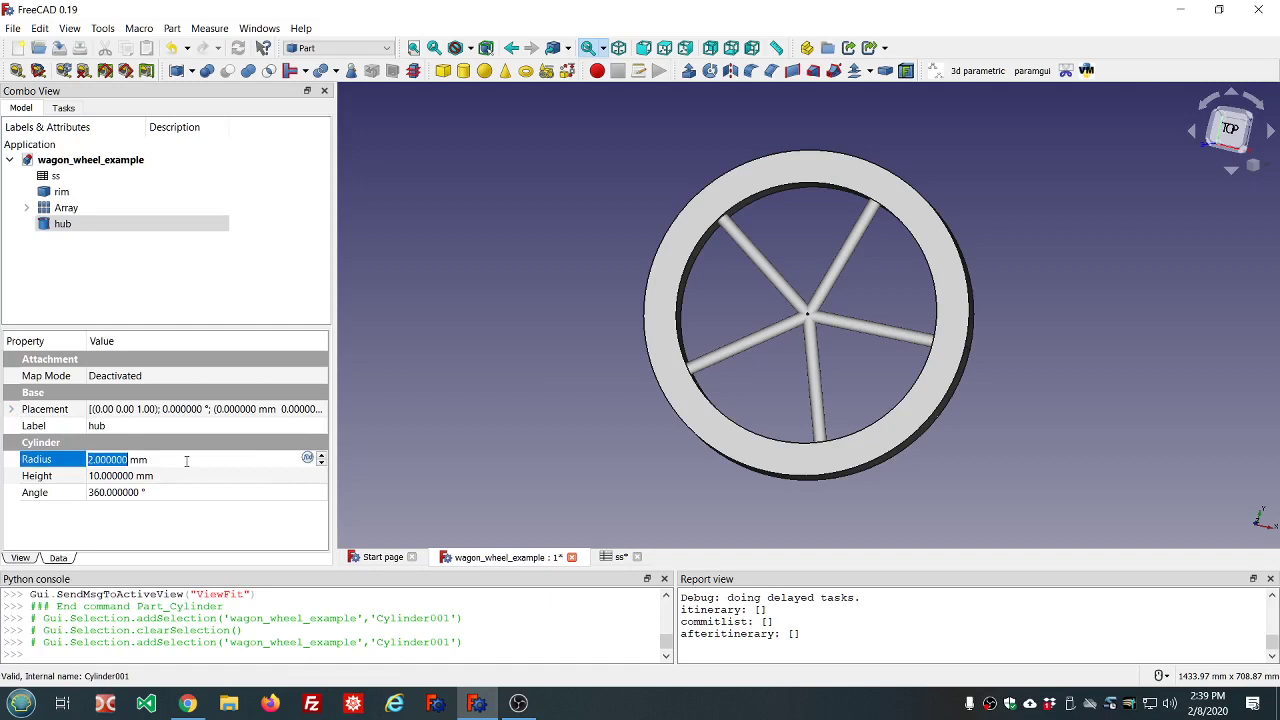
left_click(307, 459)
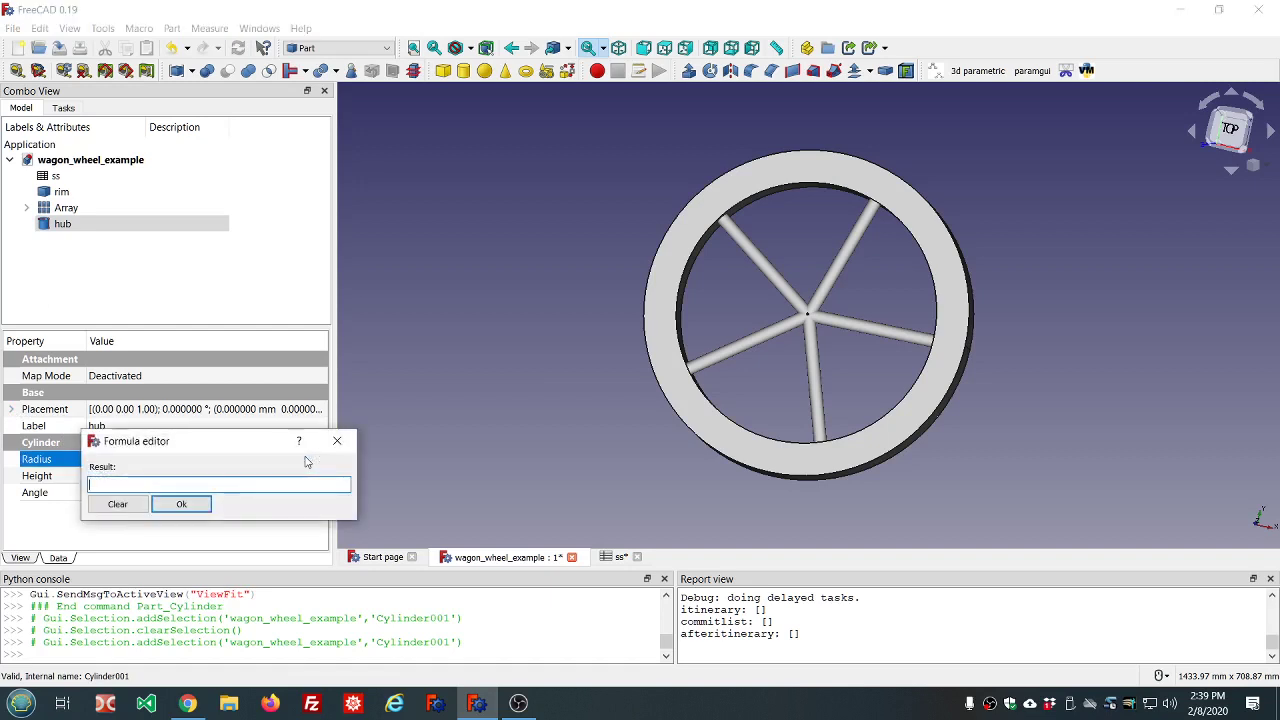
type("ss.ss")
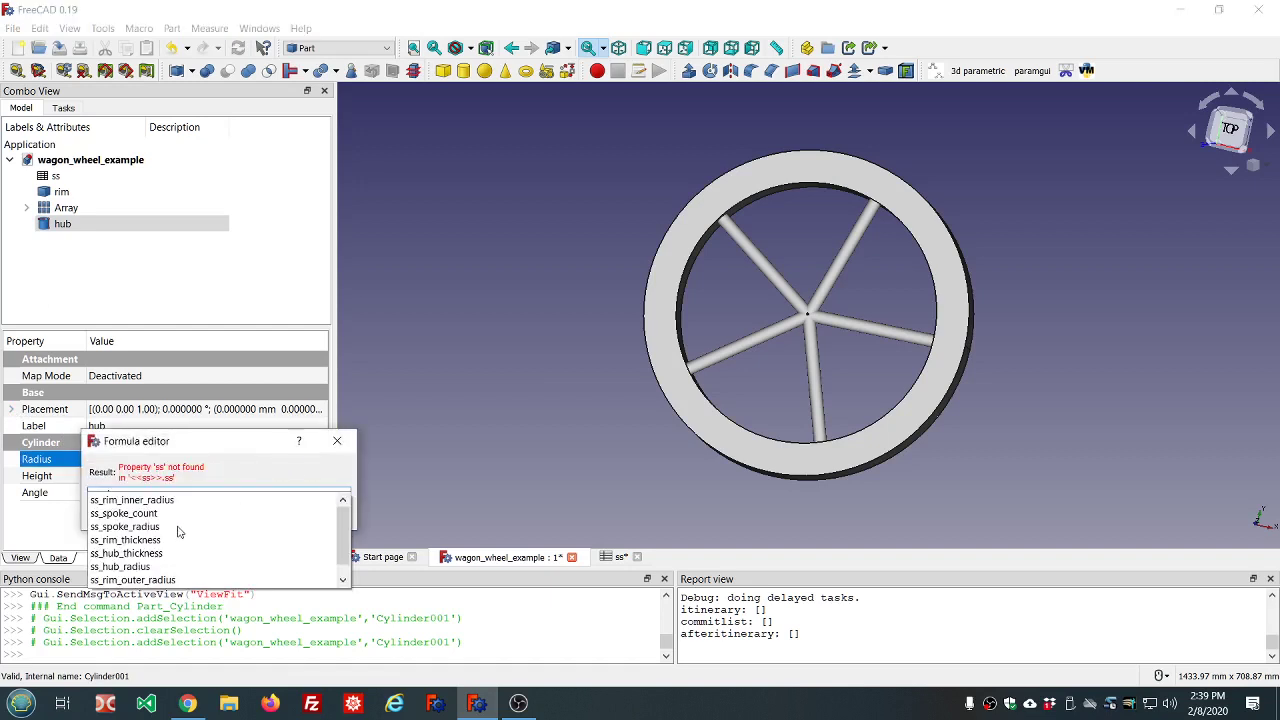
left_click(143, 567)
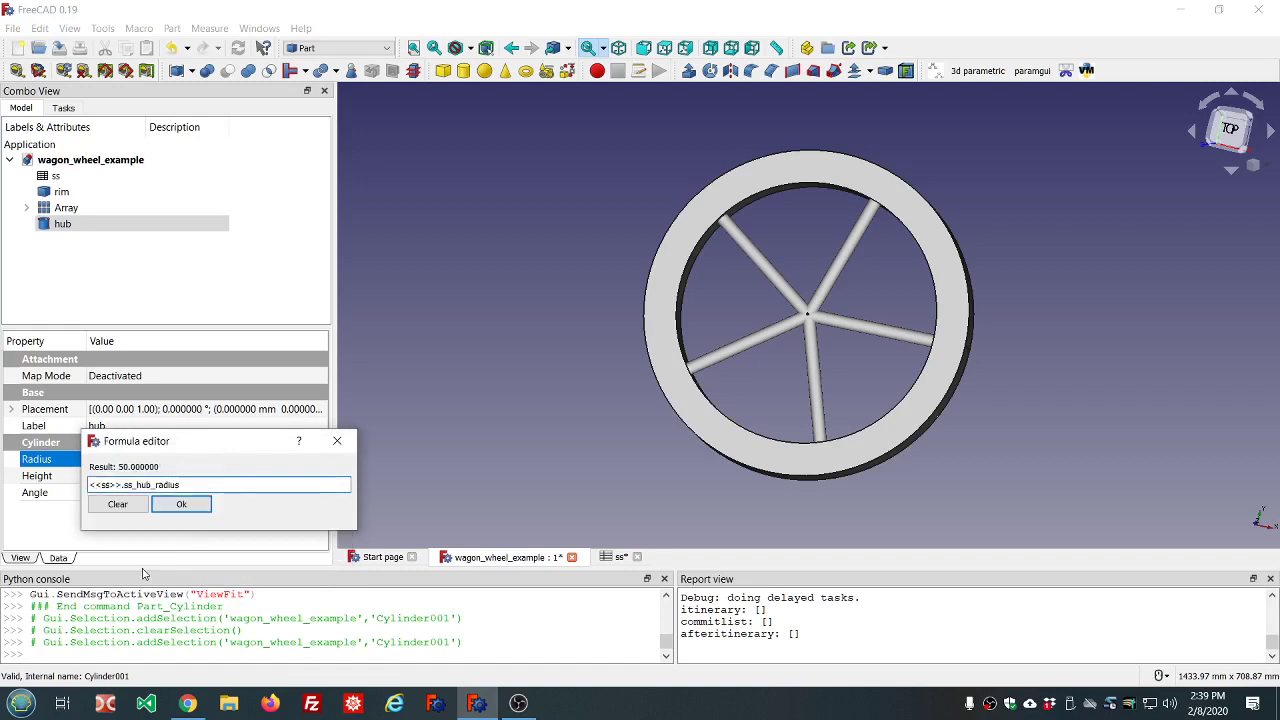
left_click(181, 505)
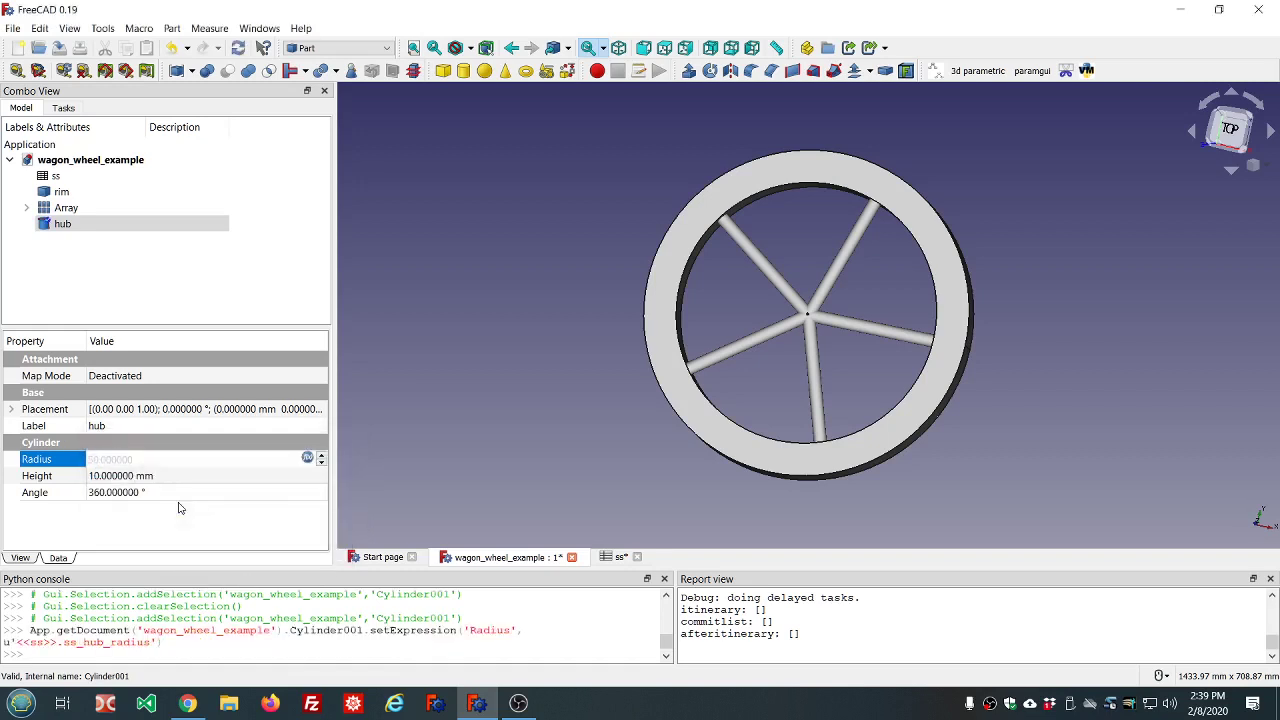
Set the hub cylinder's height to the expression <<ss>>.ss_hub_thickness.
left_click(133, 476)
left_click(308, 475)
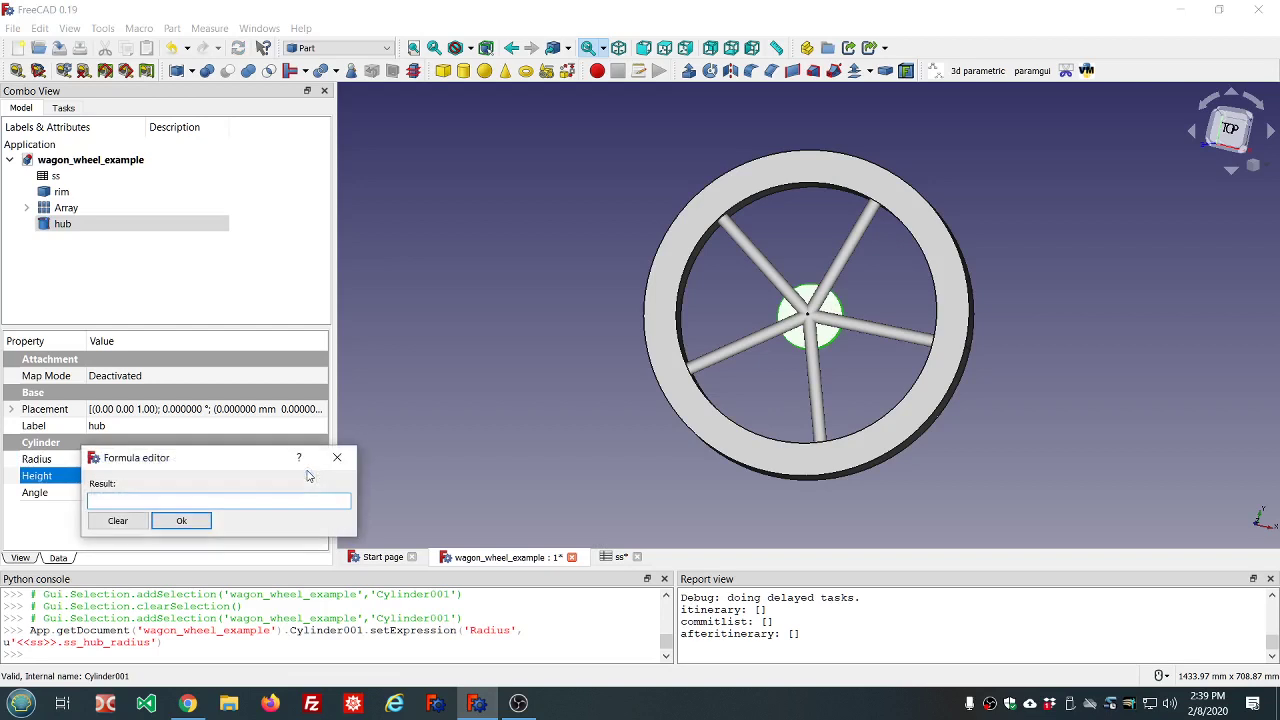
type("ss.ss")
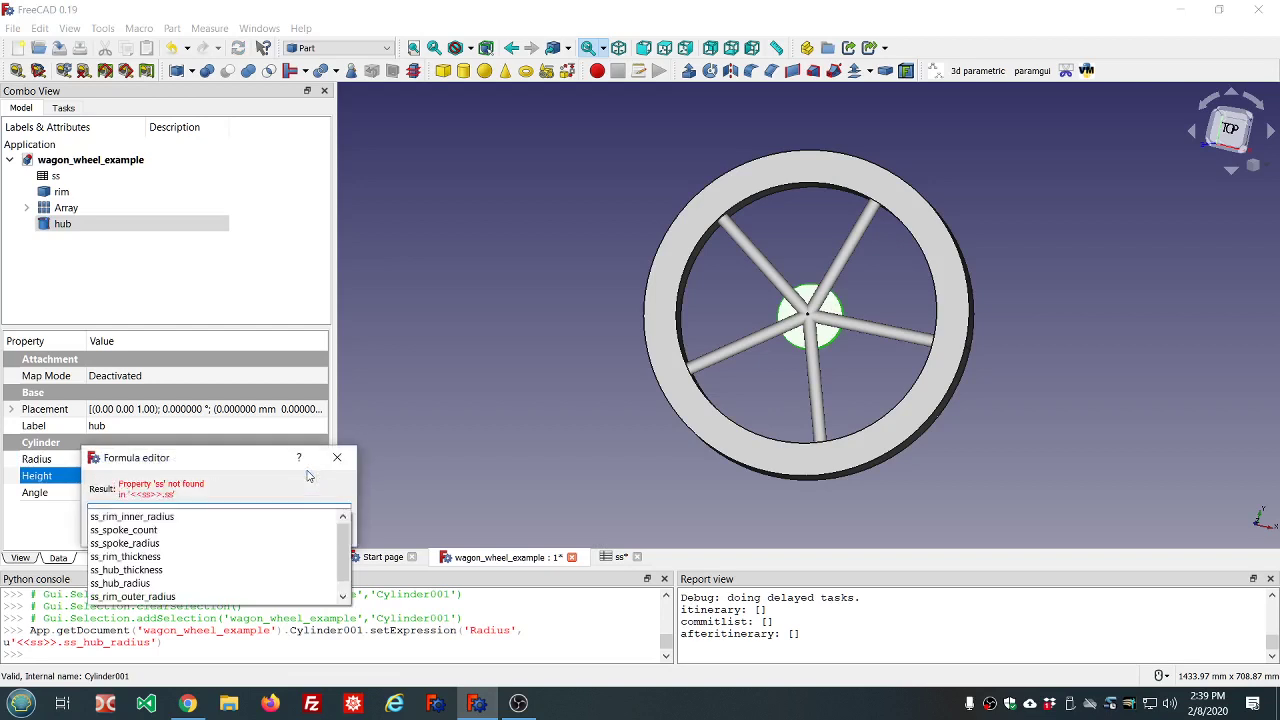
left_click(161, 570)
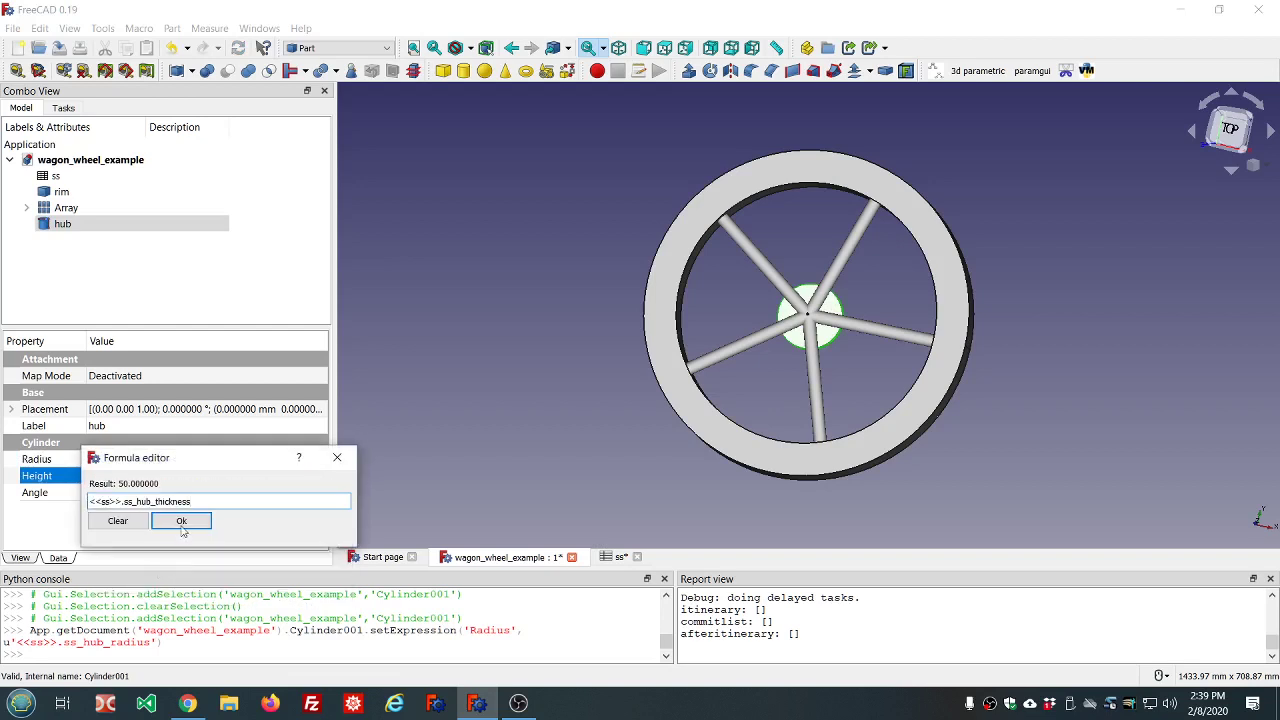
left_click(182, 522)
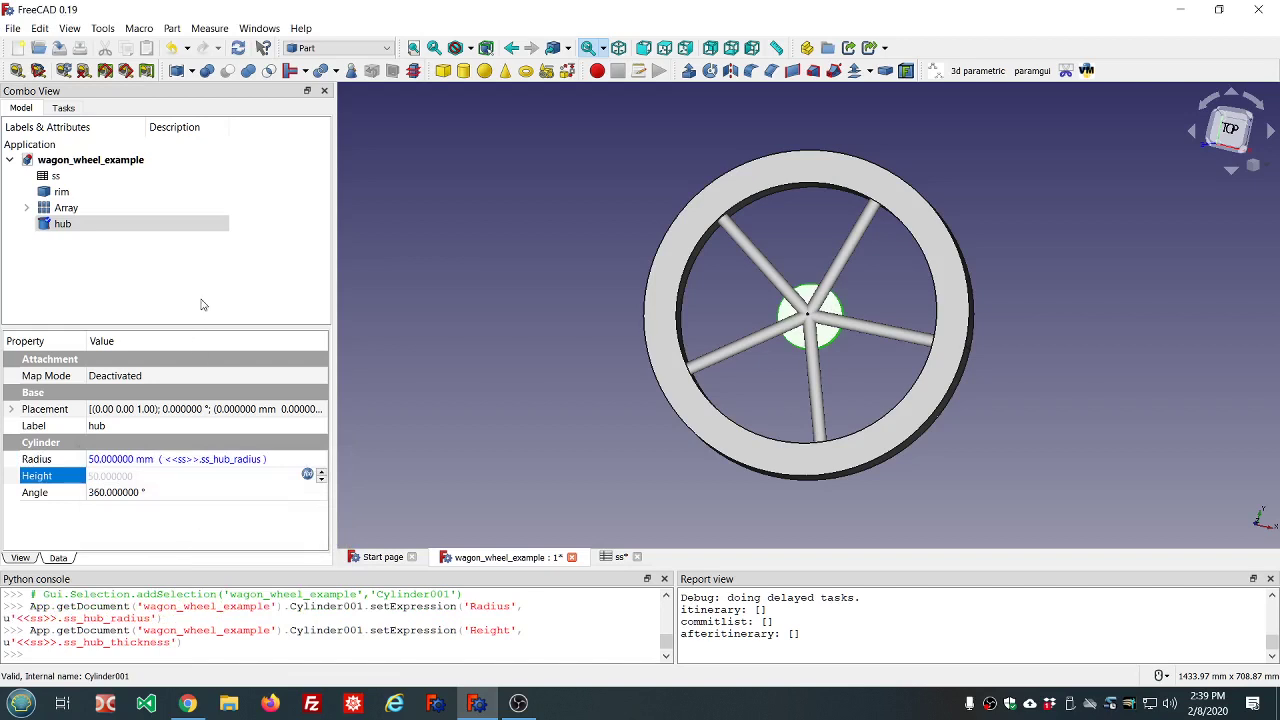
Set ss_hub_thickness to 75 in the ss spreadsheet, then return to the 3D view with nothing selected.
left_click(59, 193)
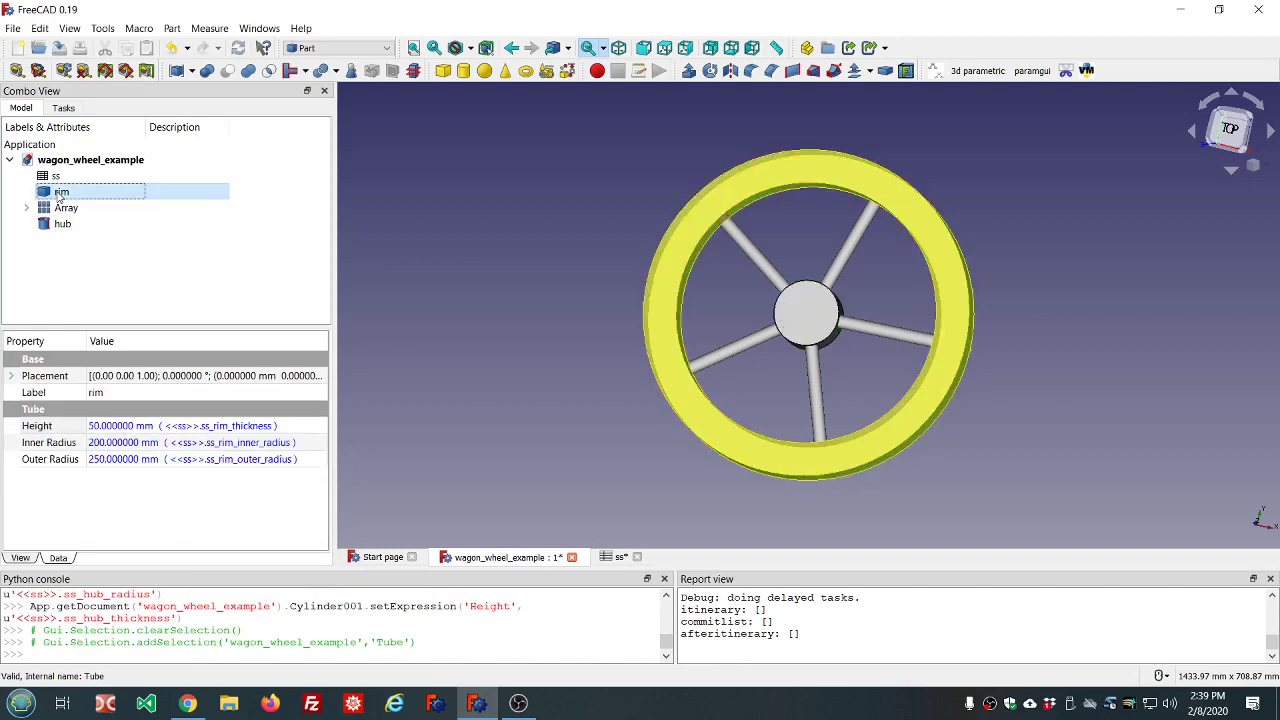
double_click(56, 176)
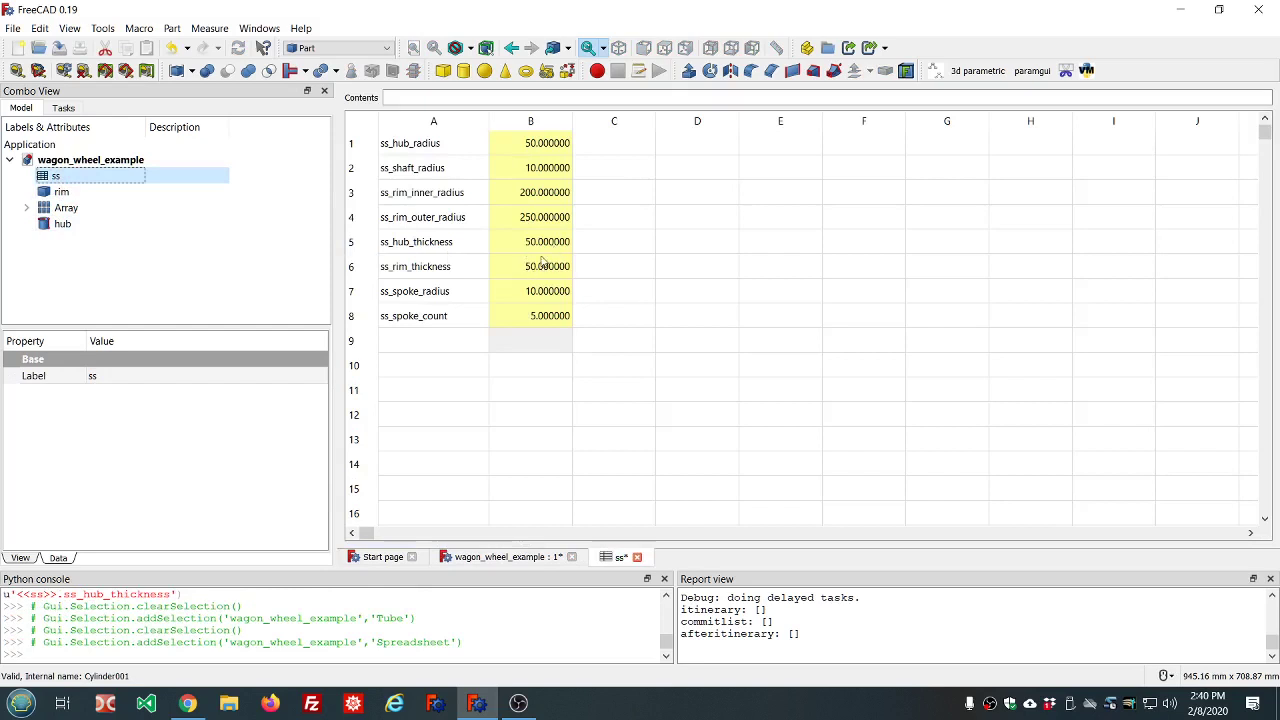
left_click(63, 223)
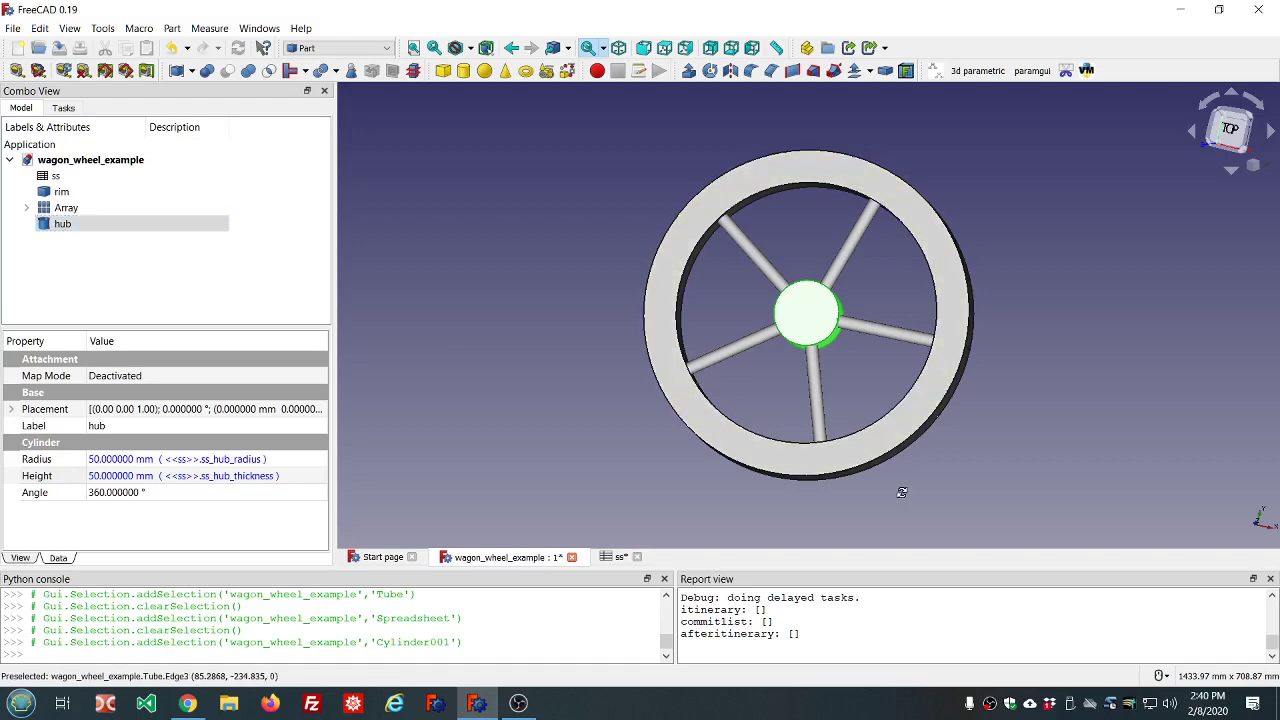
middle_click_drag(902, 492, 860, 380)
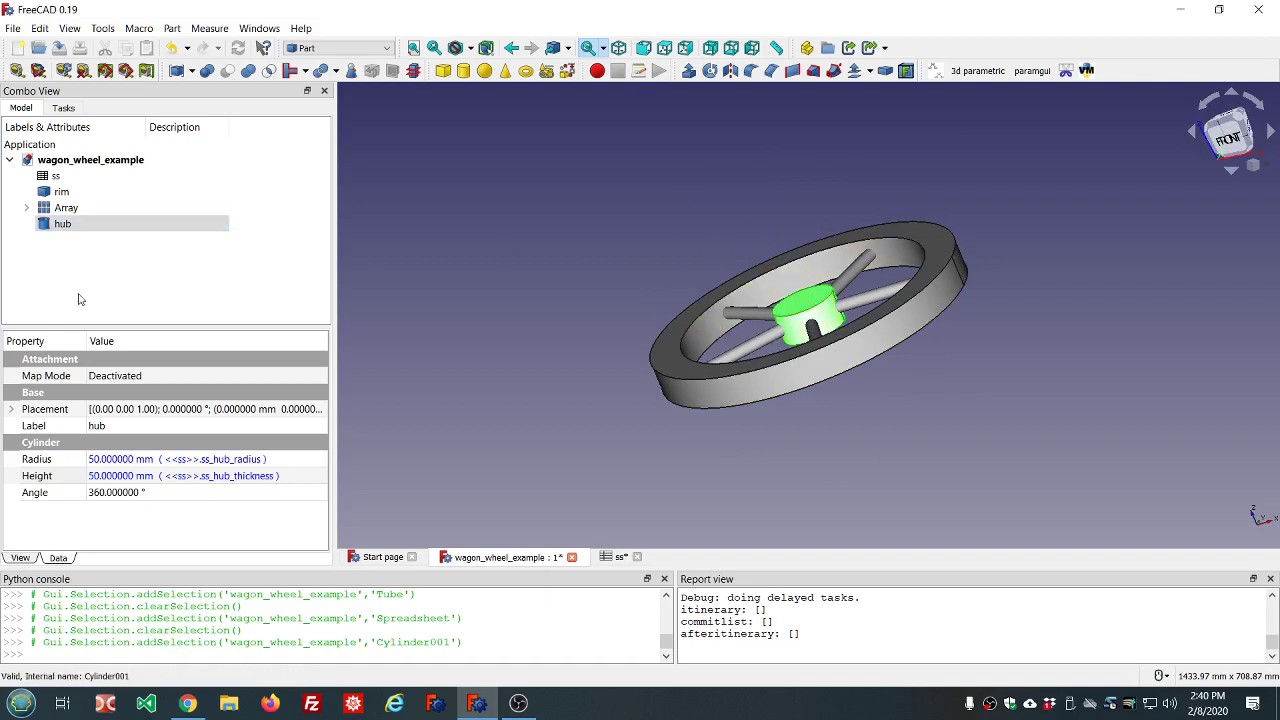
double_click(56, 176)
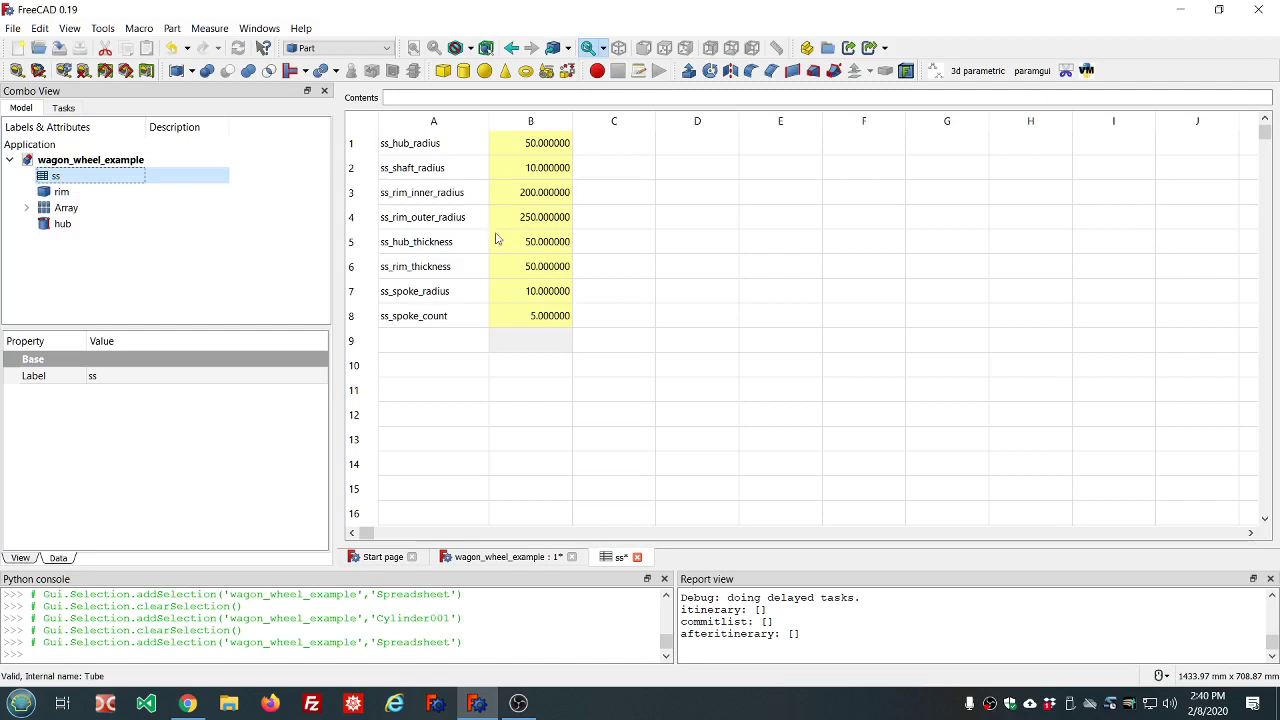
left_click(548, 244)
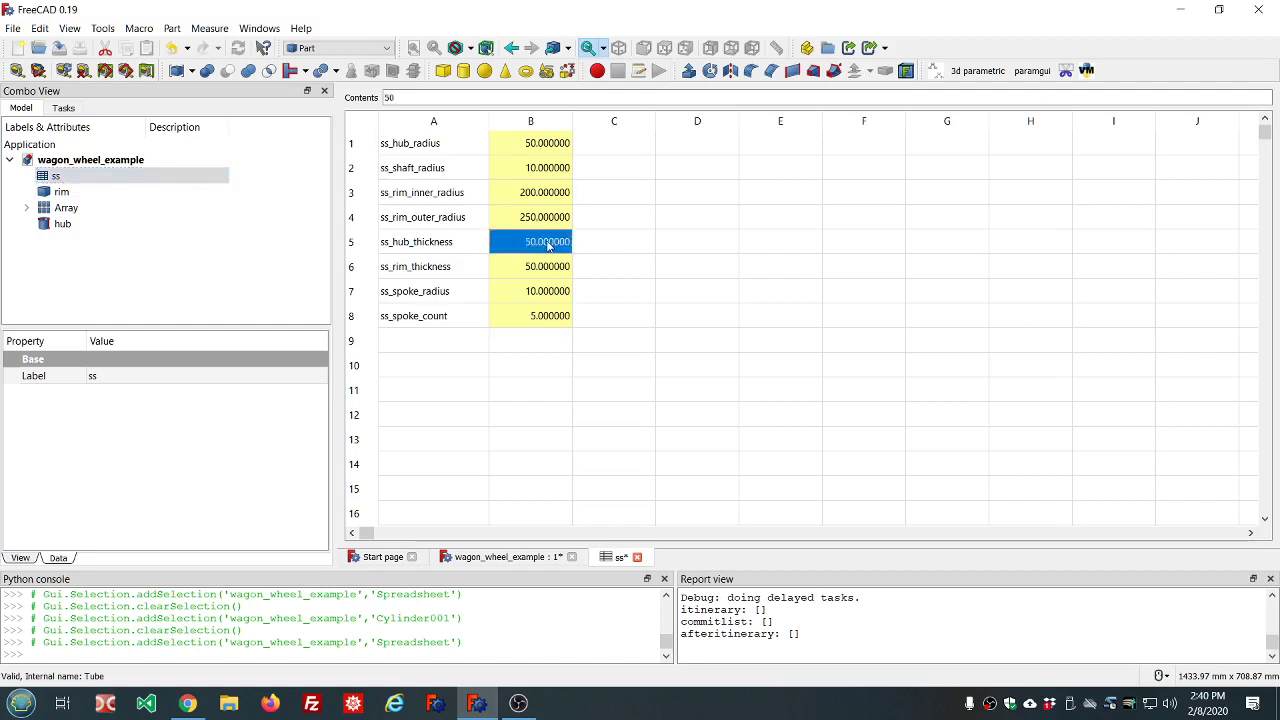
type("75")
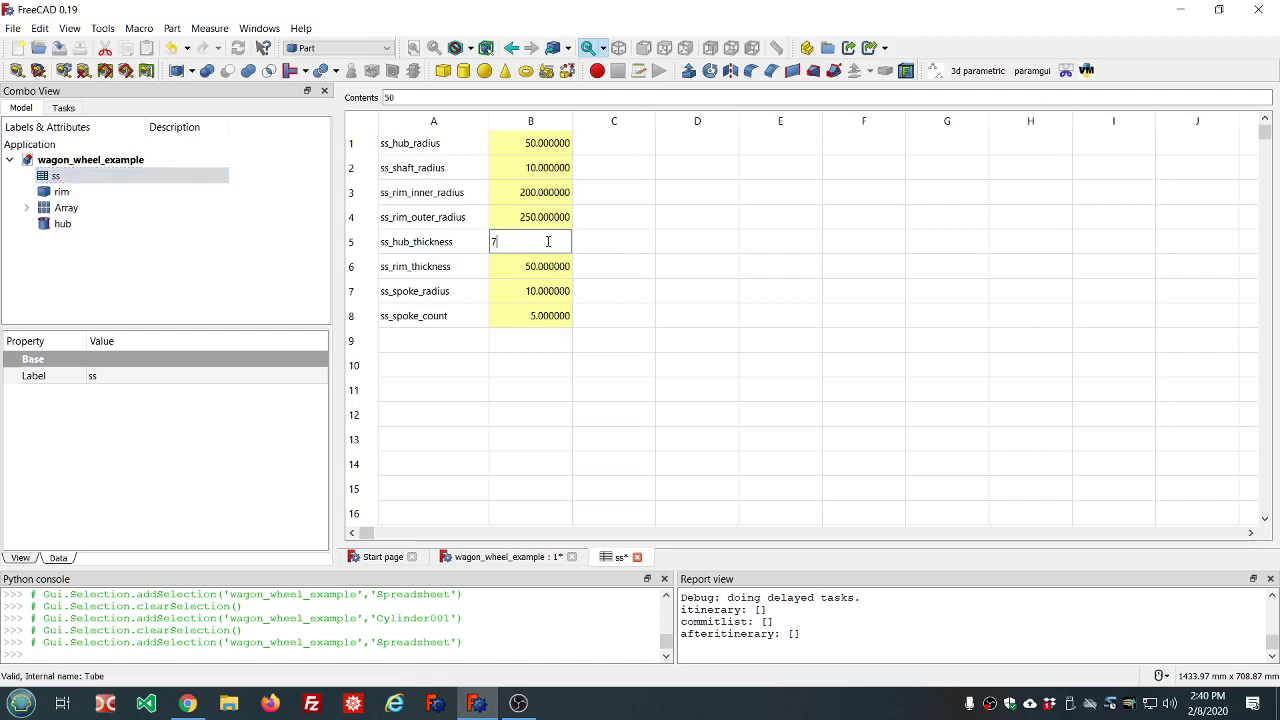
left_click(614, 272)
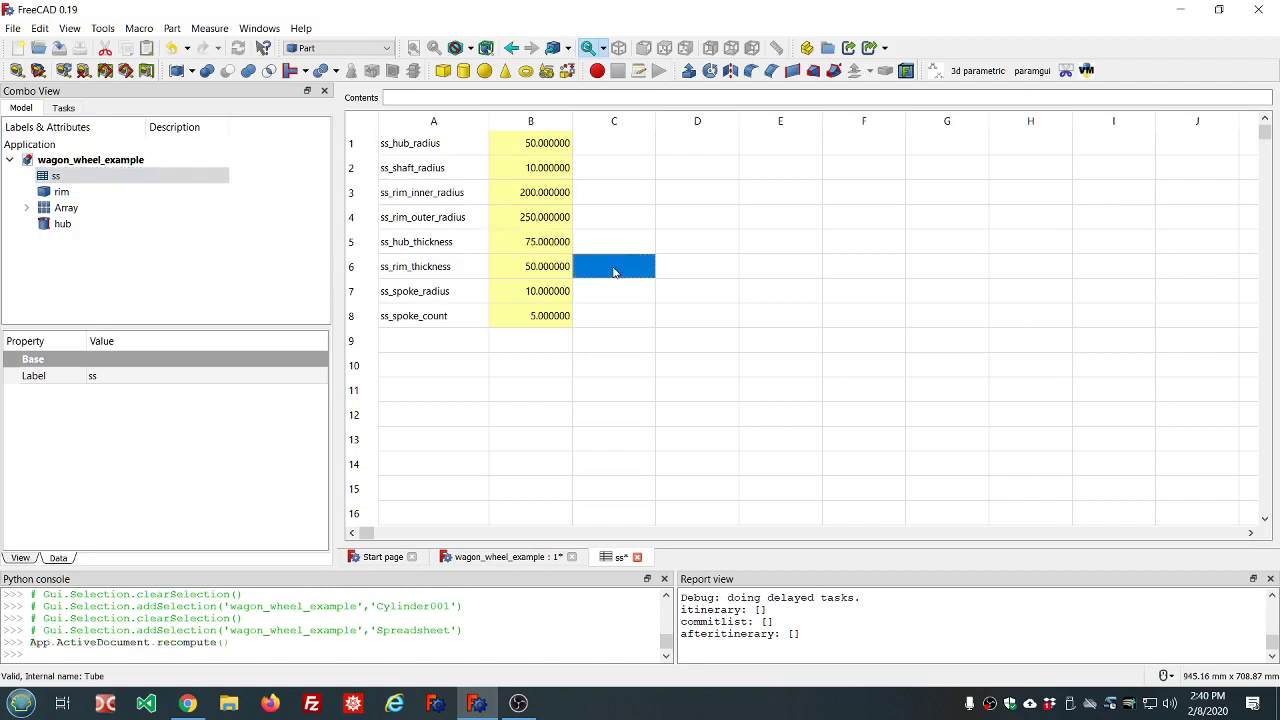
left_click(58, 225)
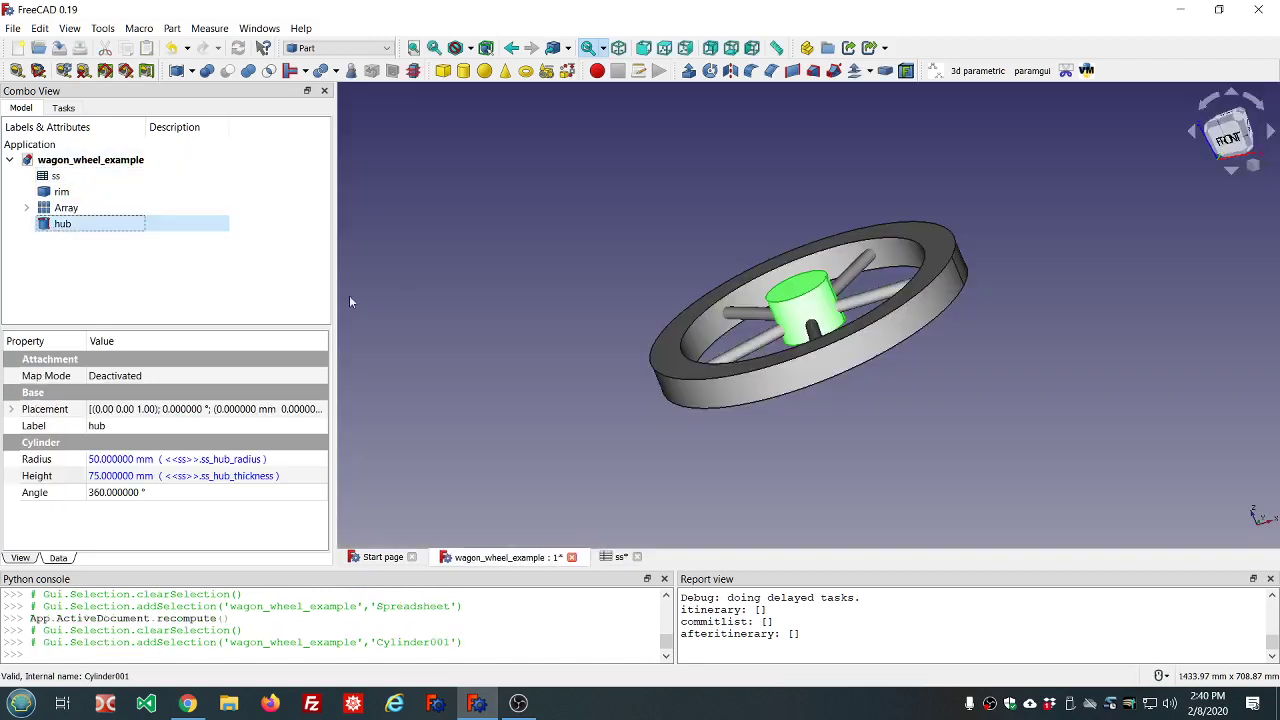
left_click(442, 327)
Create a second Part cylinder at the wheel's centre and rename it hub_core.
middle_click_drag(792, 438, 922, 509)
middle_click_drag(621, 310, 681, 317)
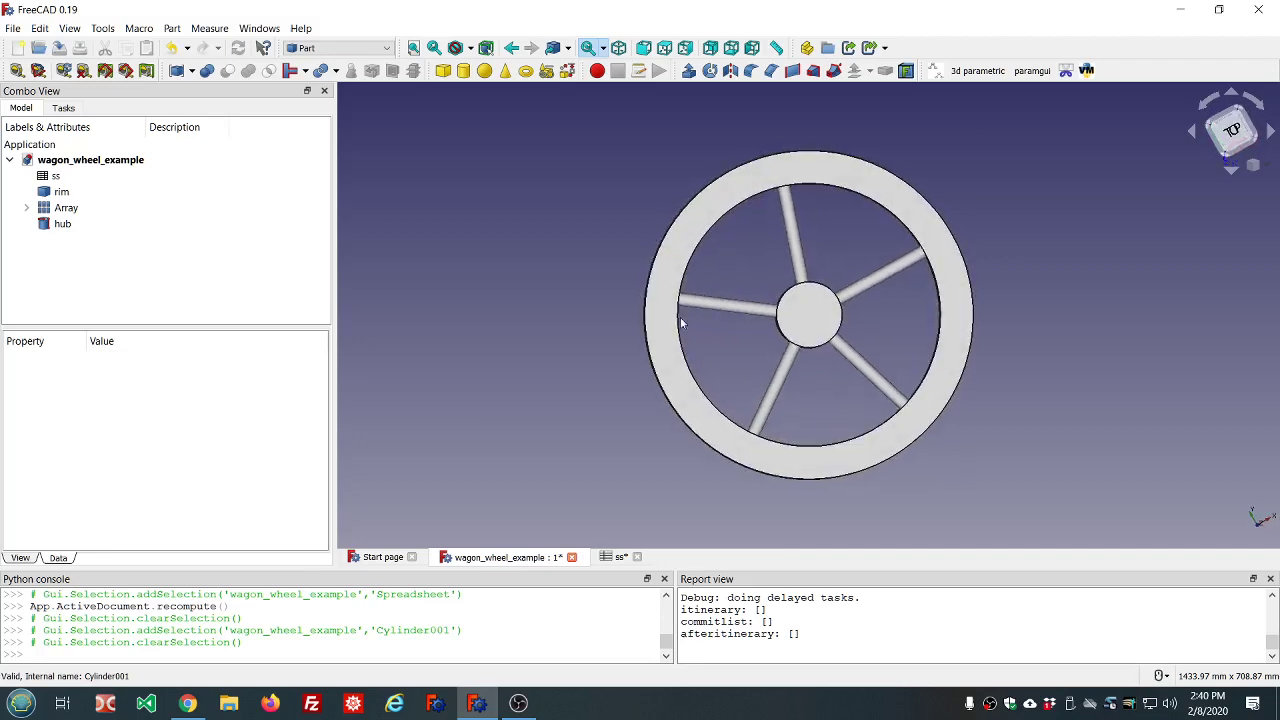
left_click(463, 70)
left_click(60, 243)
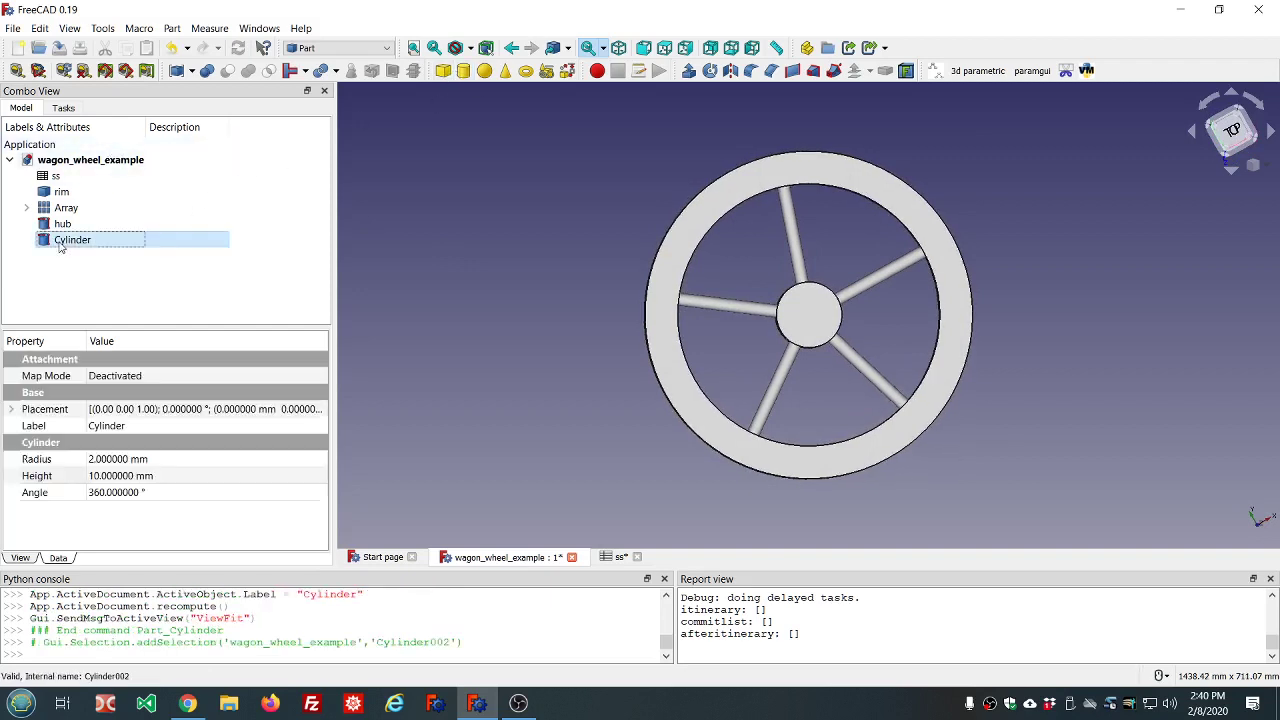
left_click(60, 245)
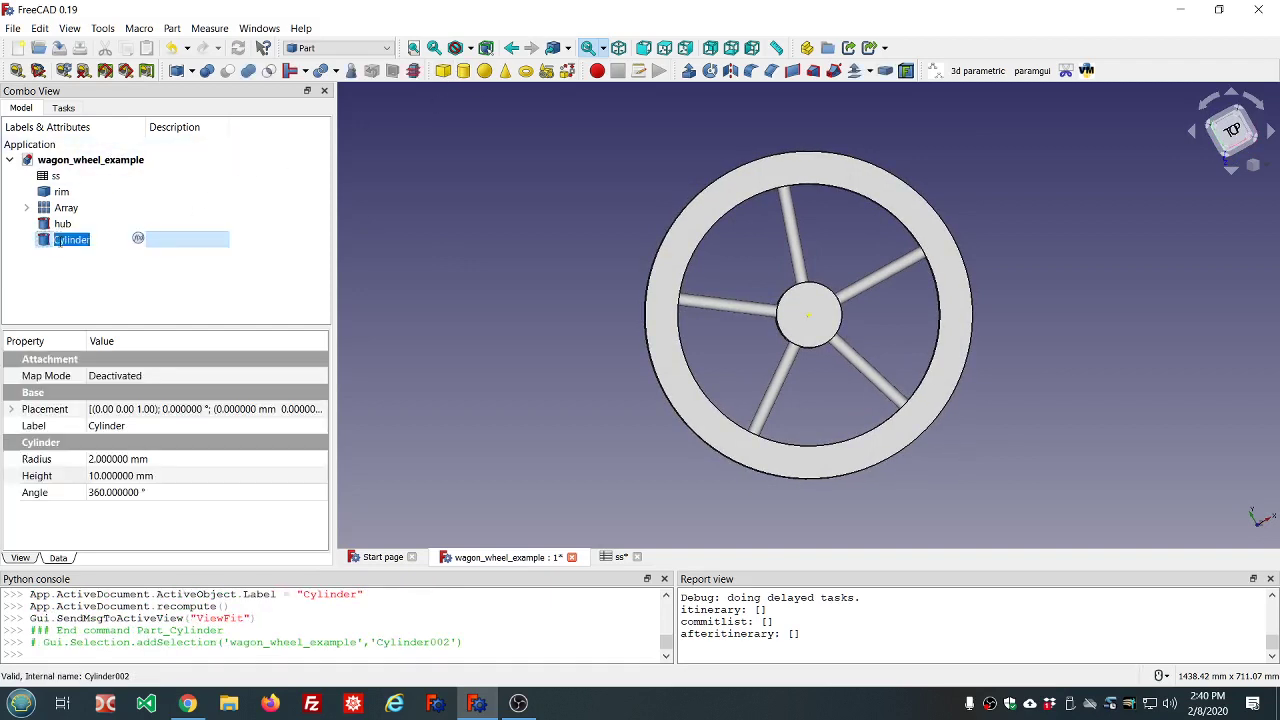
type("h")
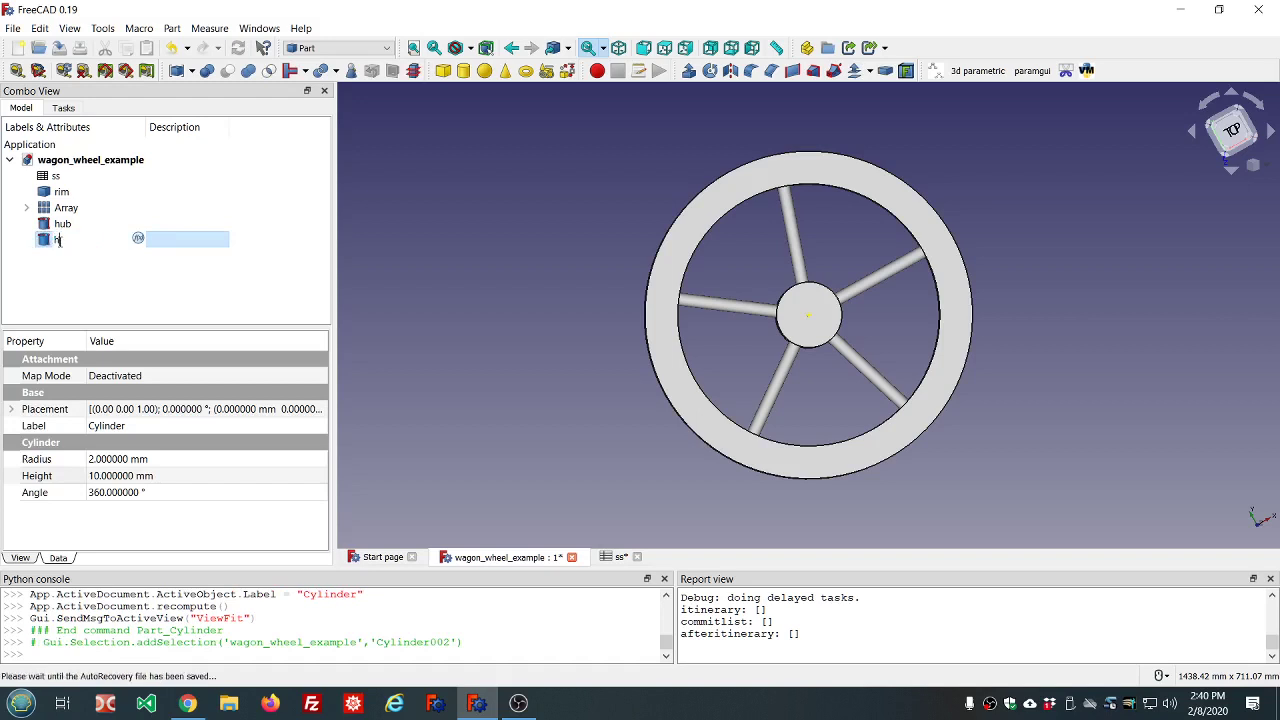
type("ub_core")
Set the radius of hub_core to the expression <<ss>>.ss_shaft_radius.
left_click(64, 243)
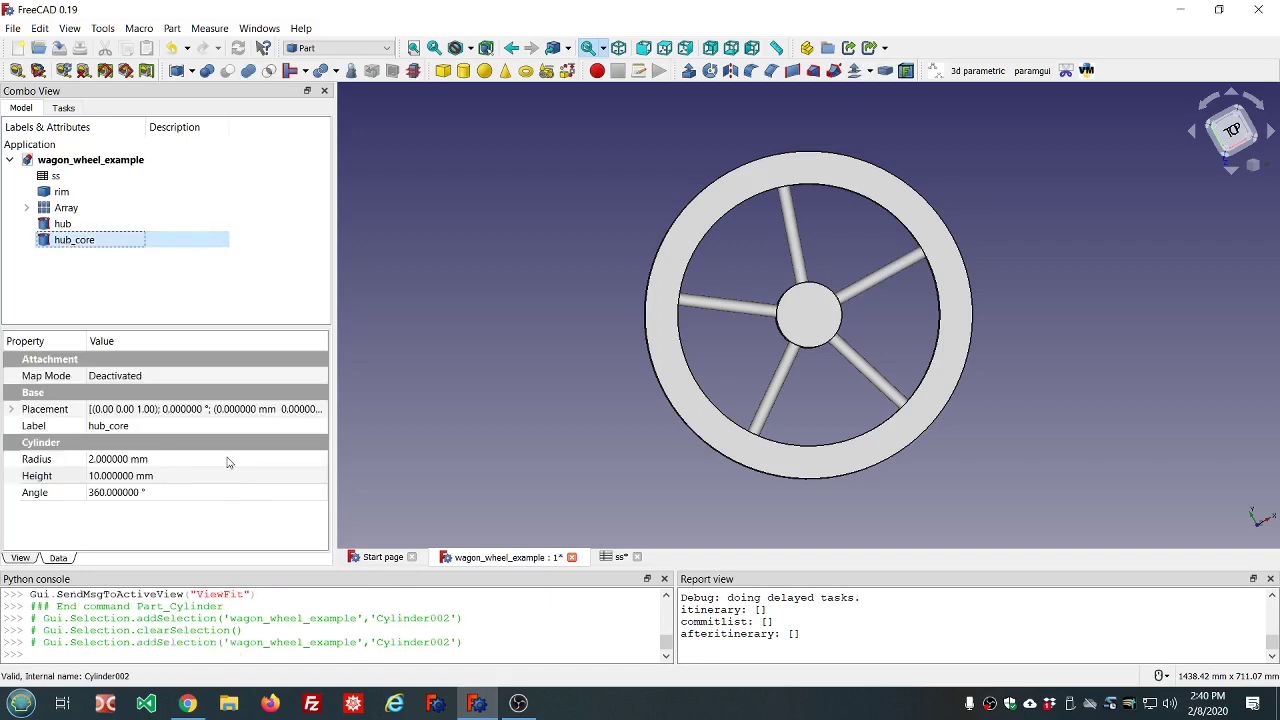
left_click(228, 458)
left_click(307, 458)
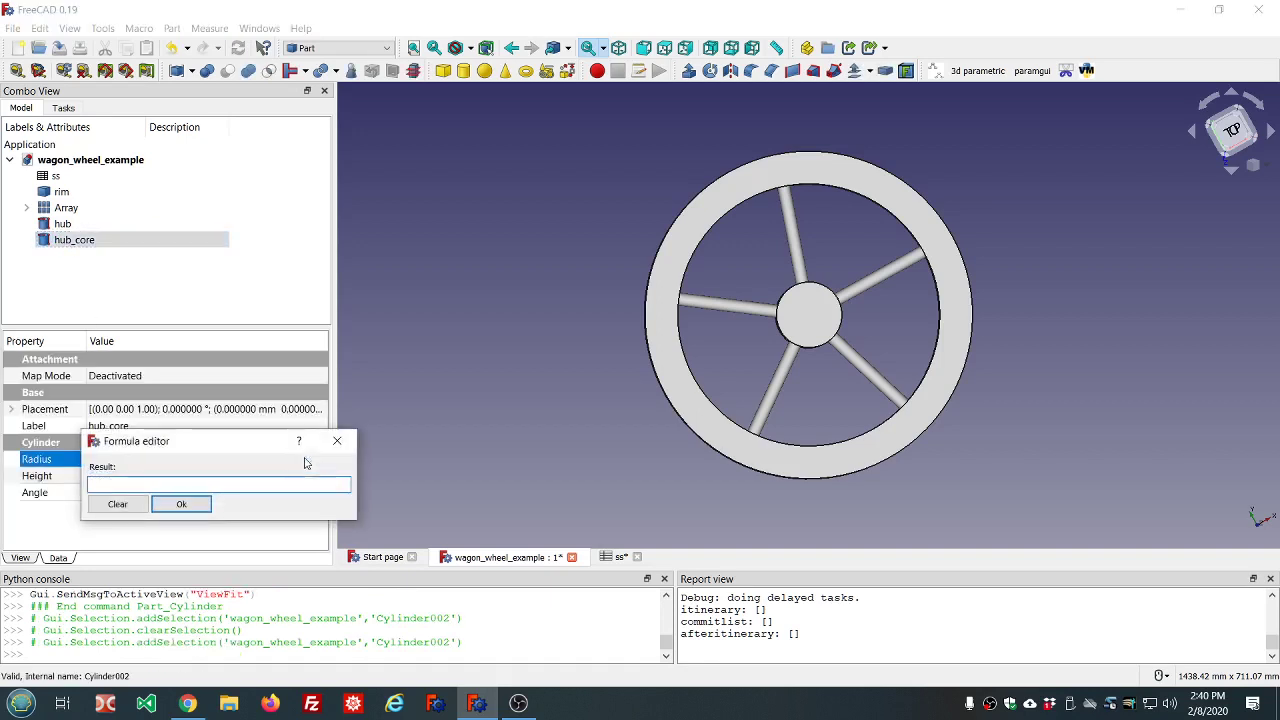
type("ss")
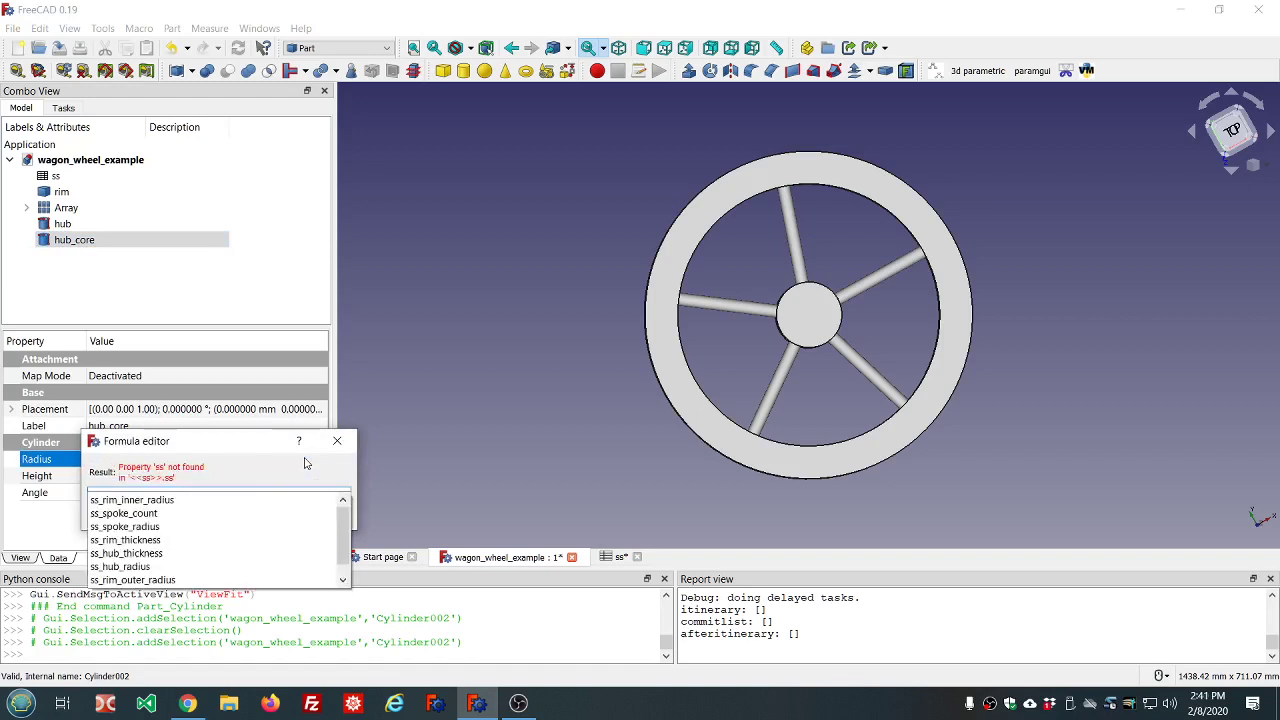
scroll(192, 524, "down", 1)
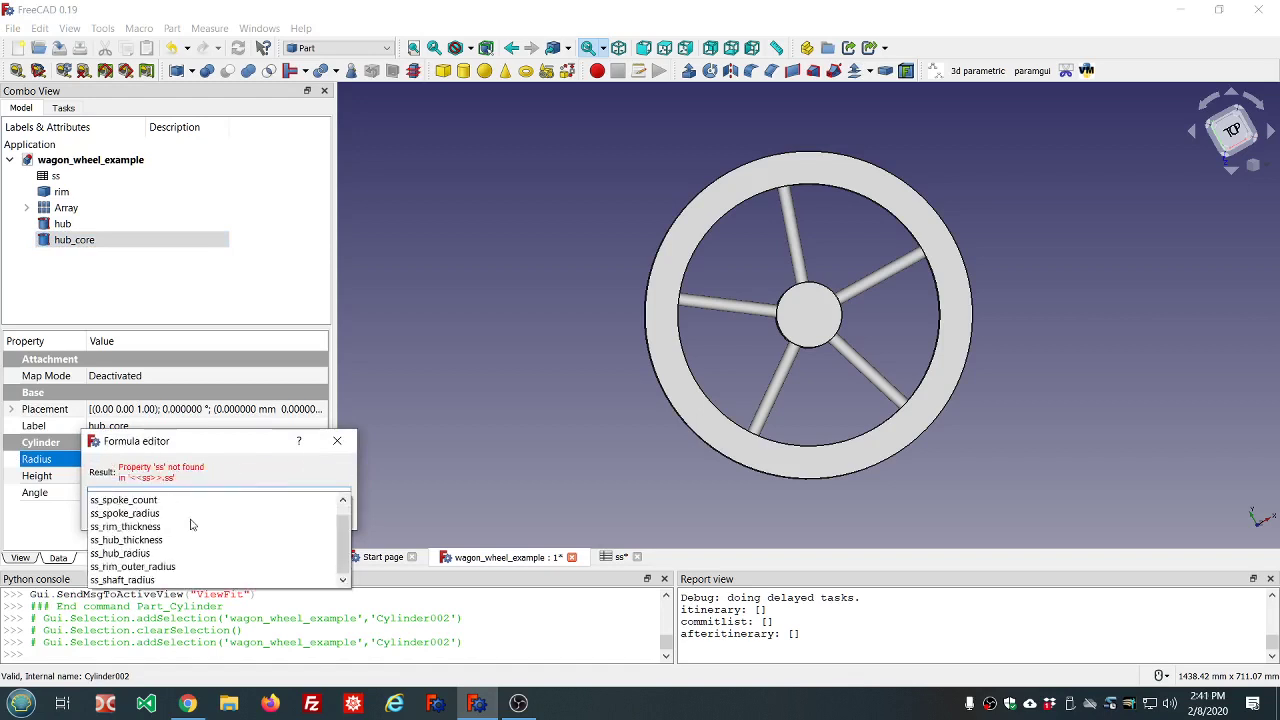
left_click(145, 582)
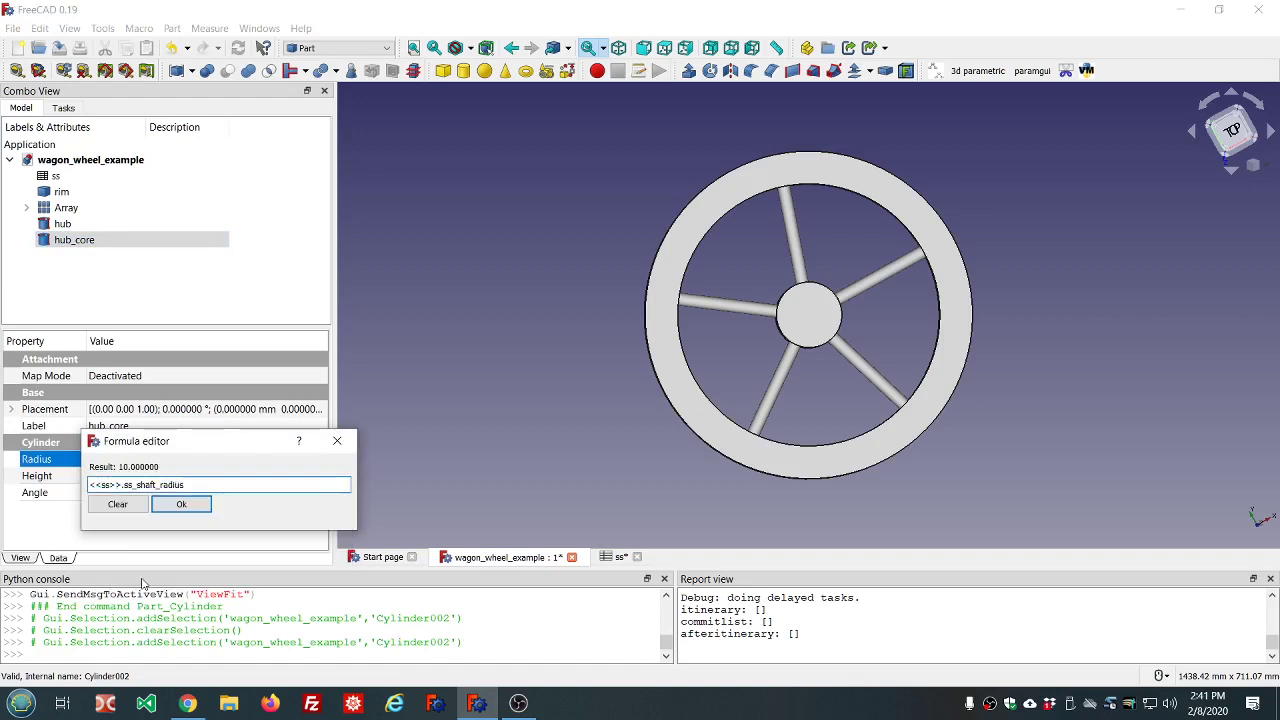
left_click(165, 505)
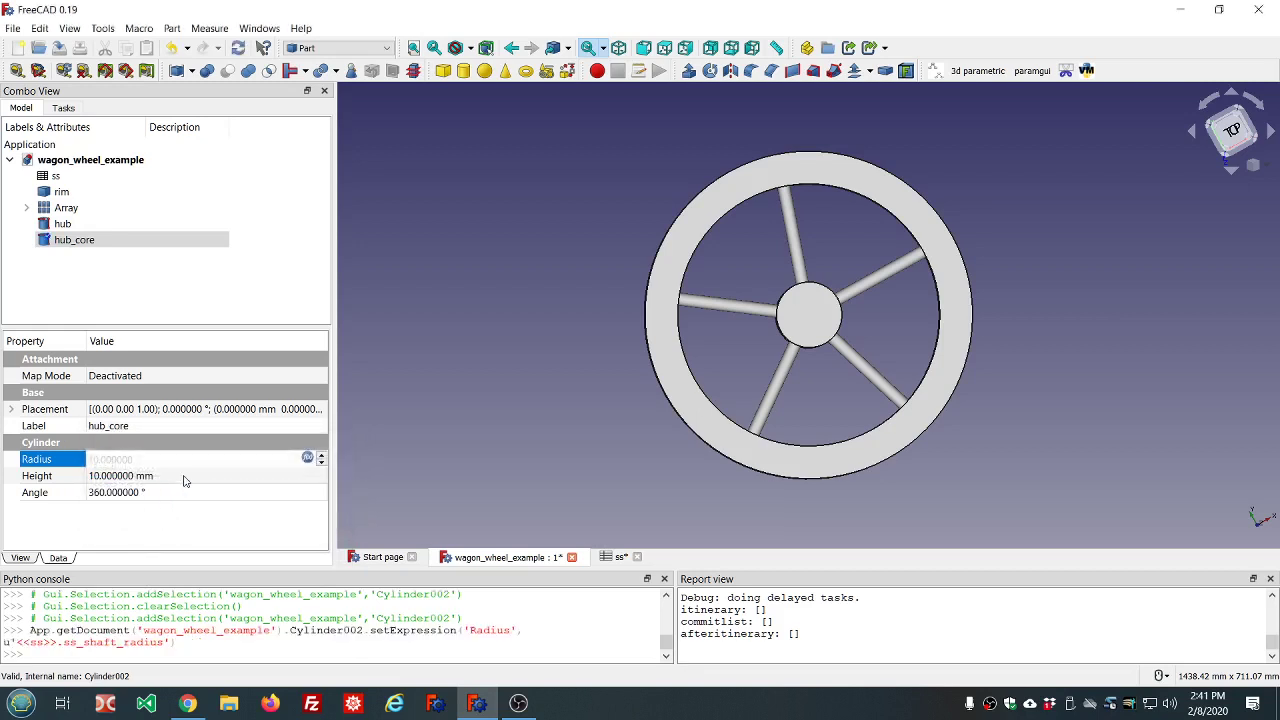
Set the height of hub_core to the expression <<ss>>.ss_hub_thickness, then clear the selection.
left_click(184, 477)
type("ss.s")
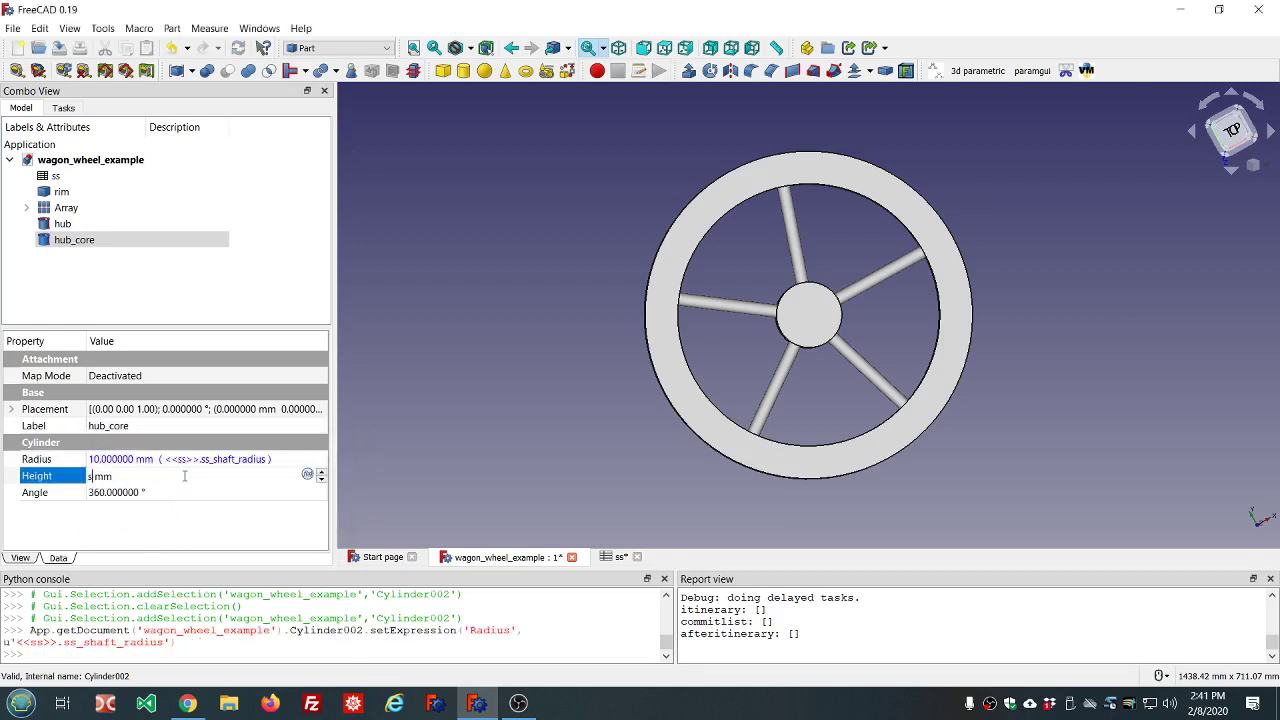
key("BackSpace")
key("BackSpace")
key("BackSpace")
key("BackSpace")
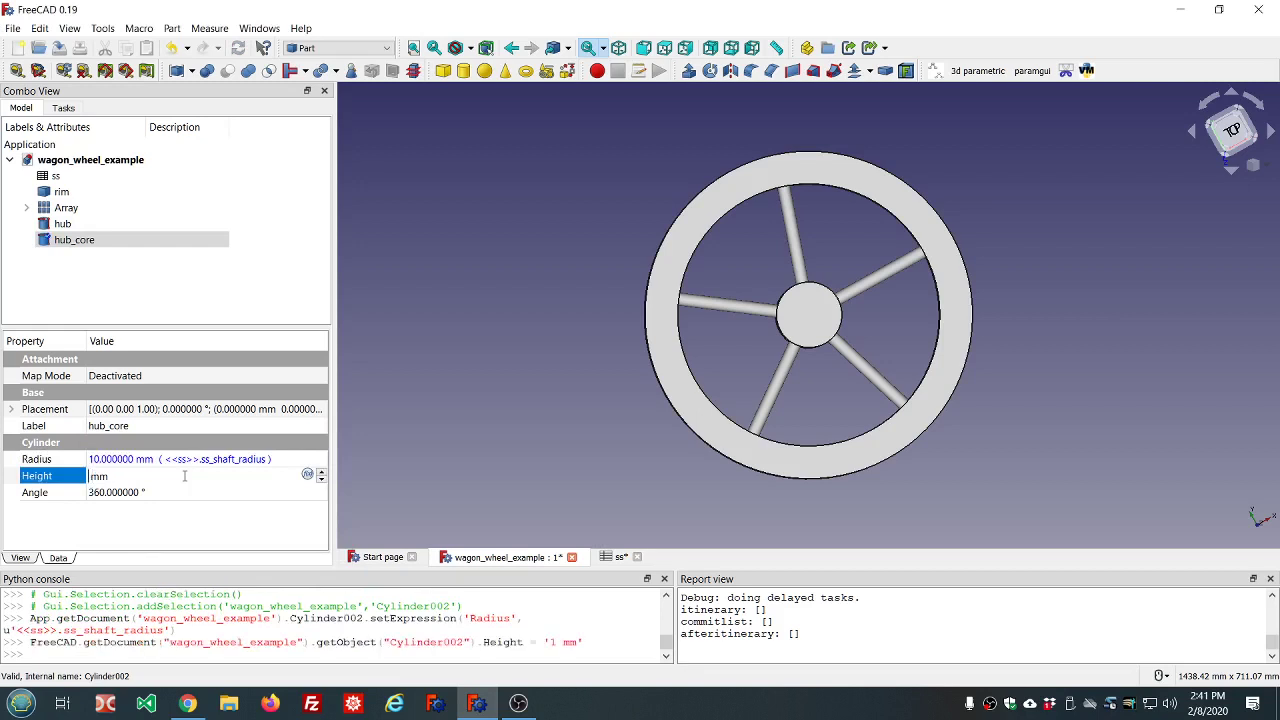
type("=")
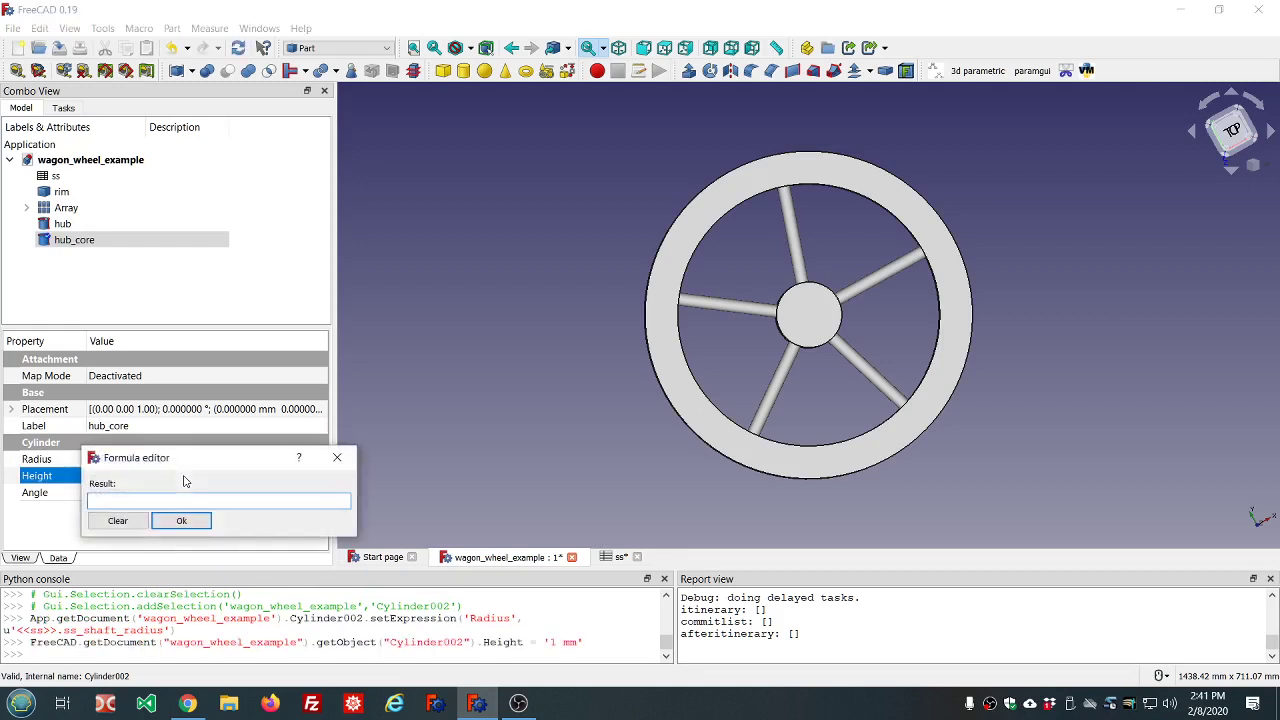
type("ss.ss")
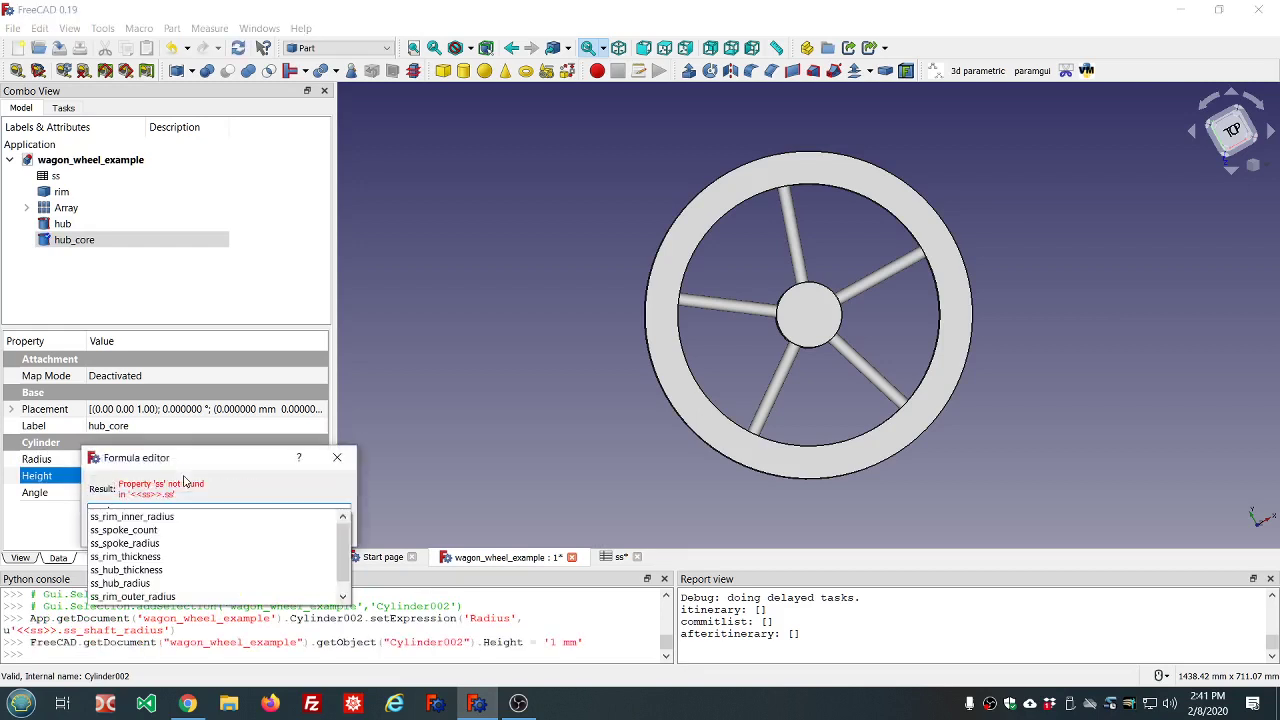
left_click(148, 570)
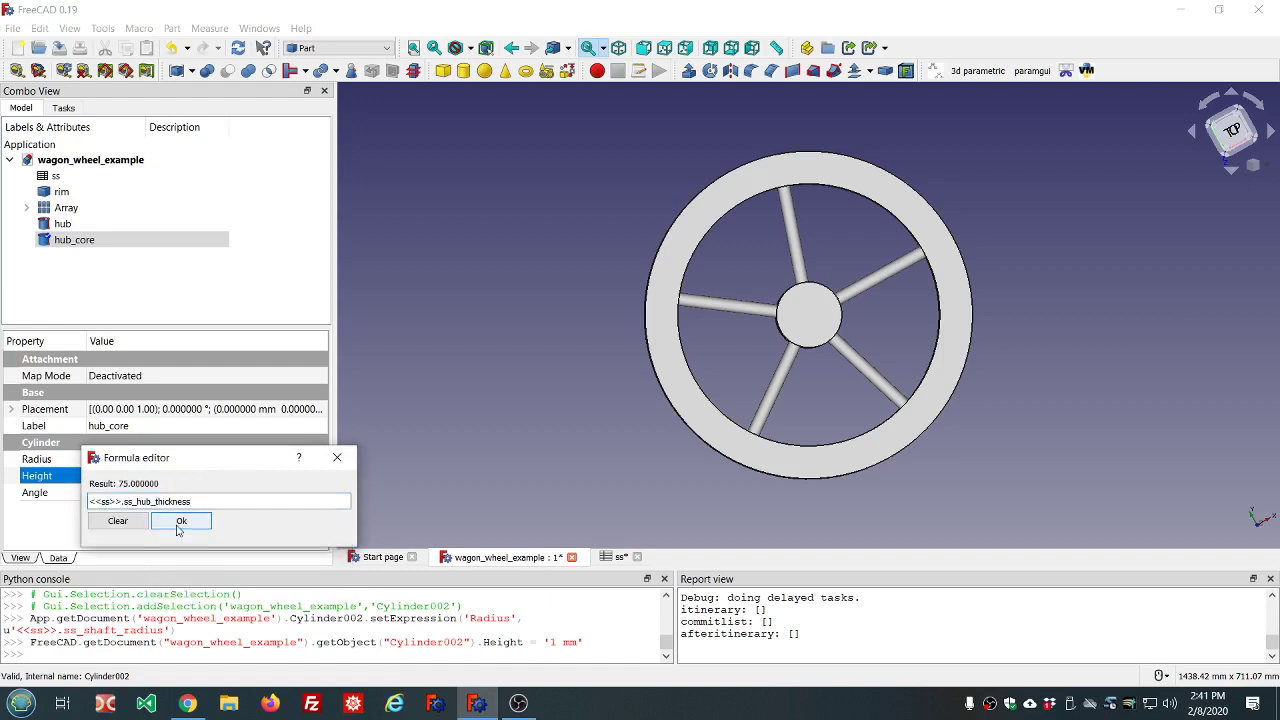
left_click(181, 521)
left_click(264, 277)
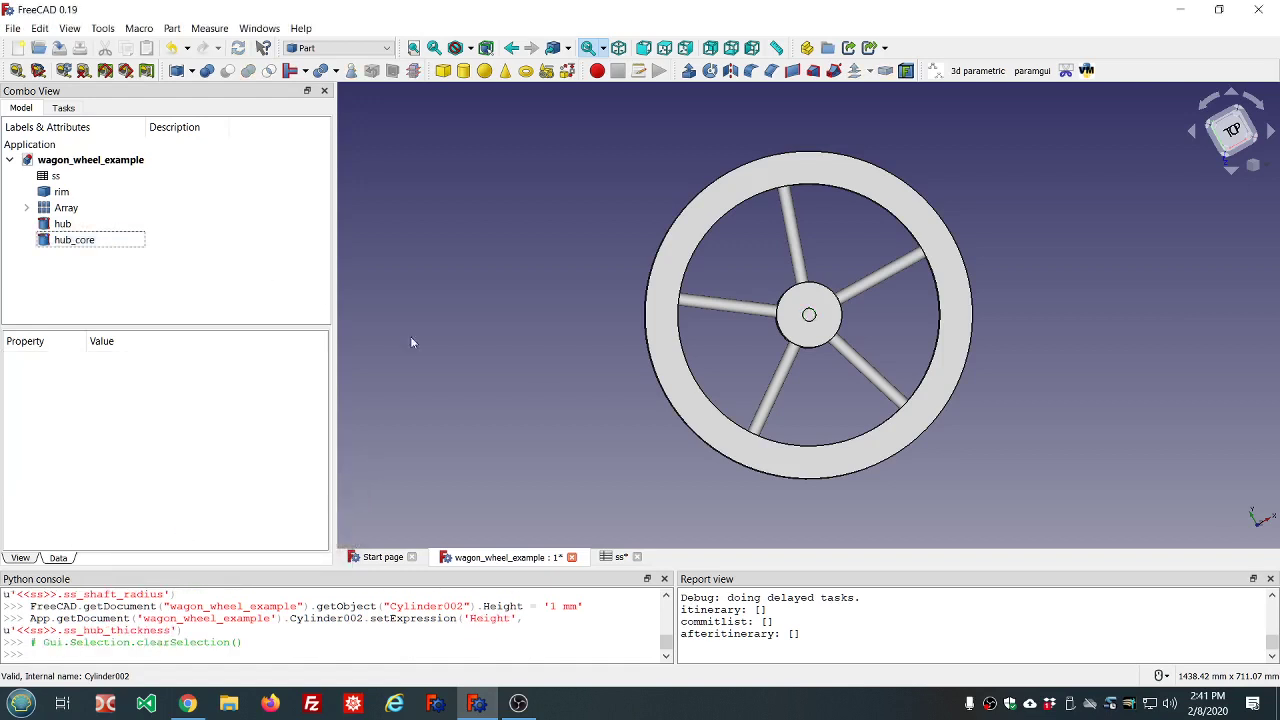
Fuse the rim, the spoke array and the hub into one solid with a Part union.
middle_click_drag(946, 509, 943, 404)
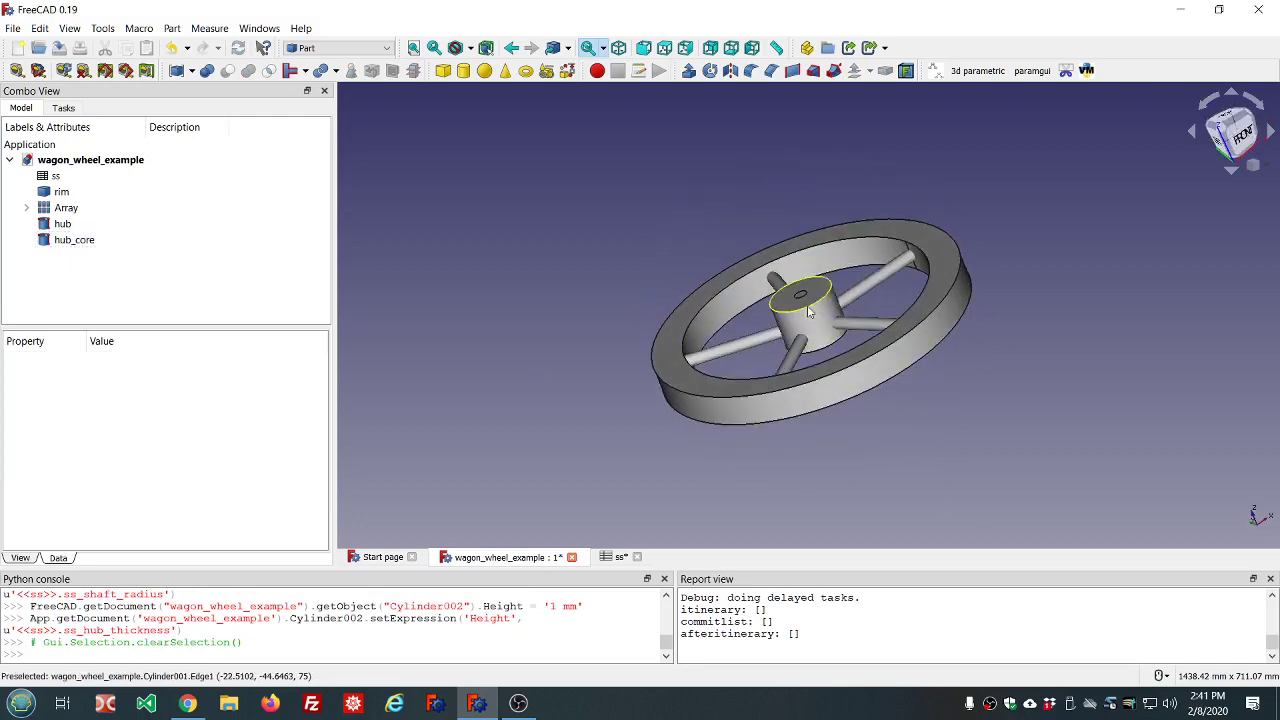
scroll(791, 279, "up", 3)
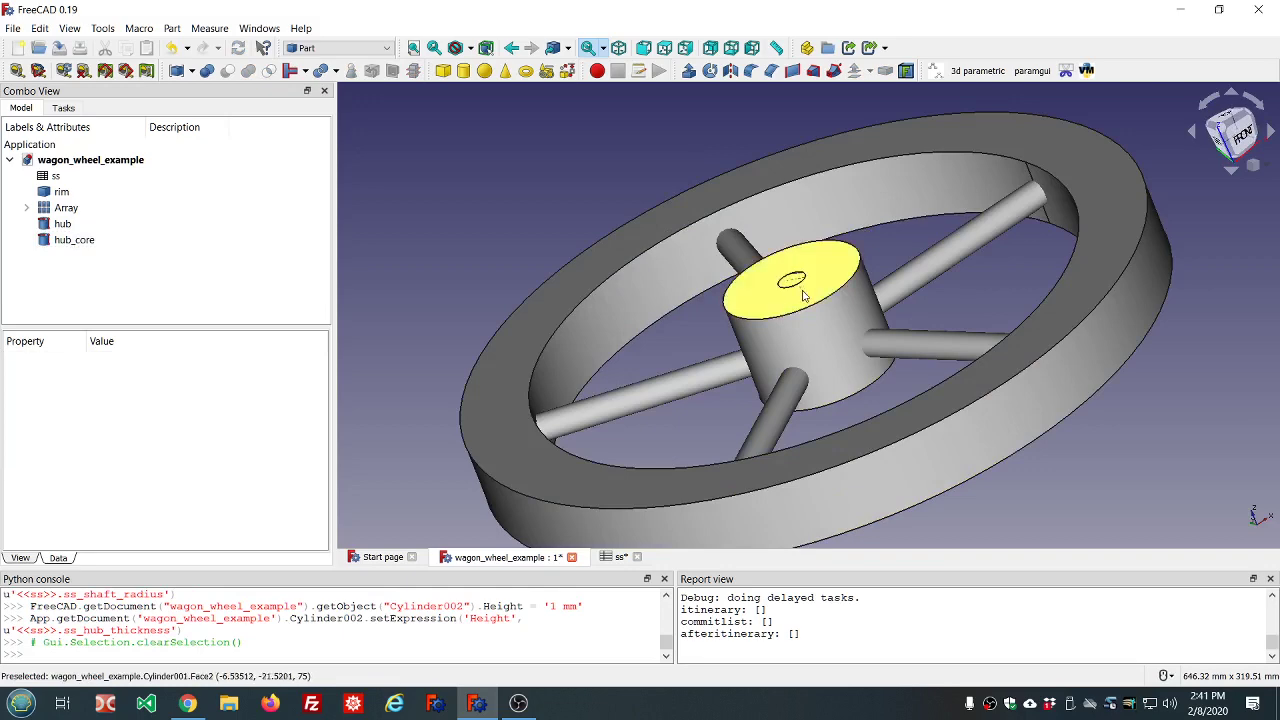
middle_click_drag(800, 290, 643, 313)
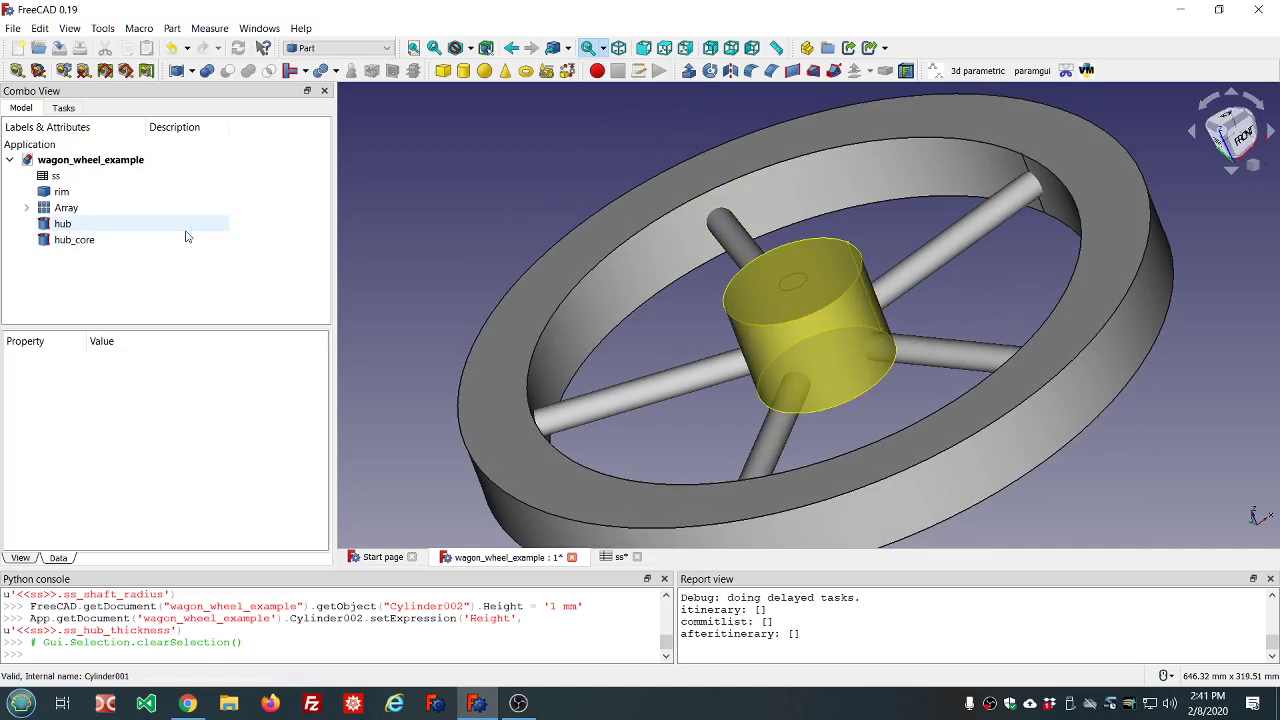
left_click(61, 193)
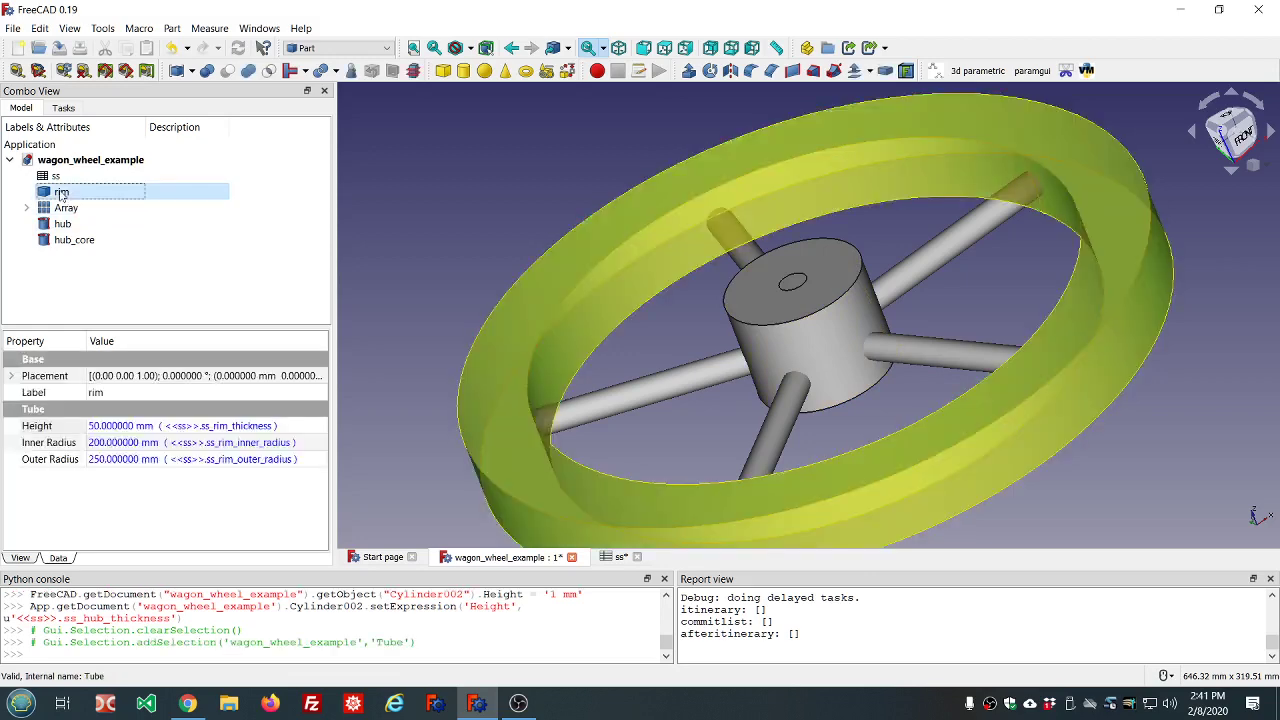
left_click(64, 208, "ctrl")
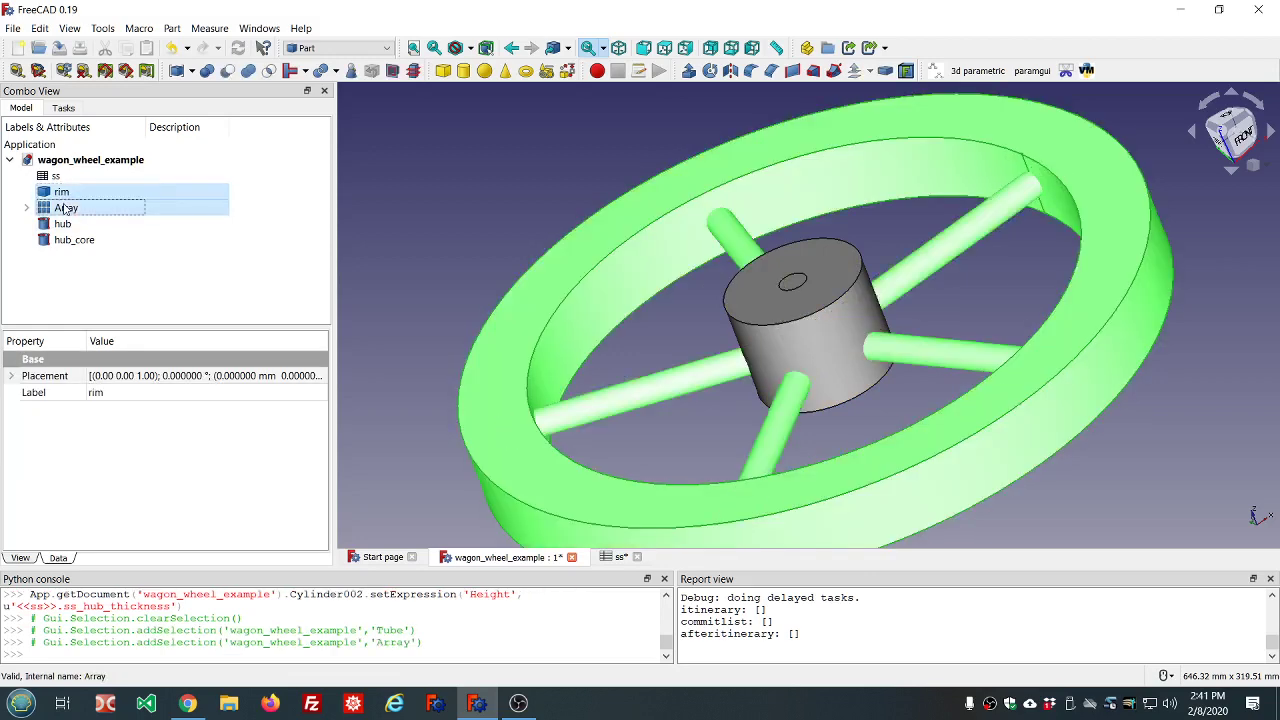
left_click(68, 225, "ctrl")
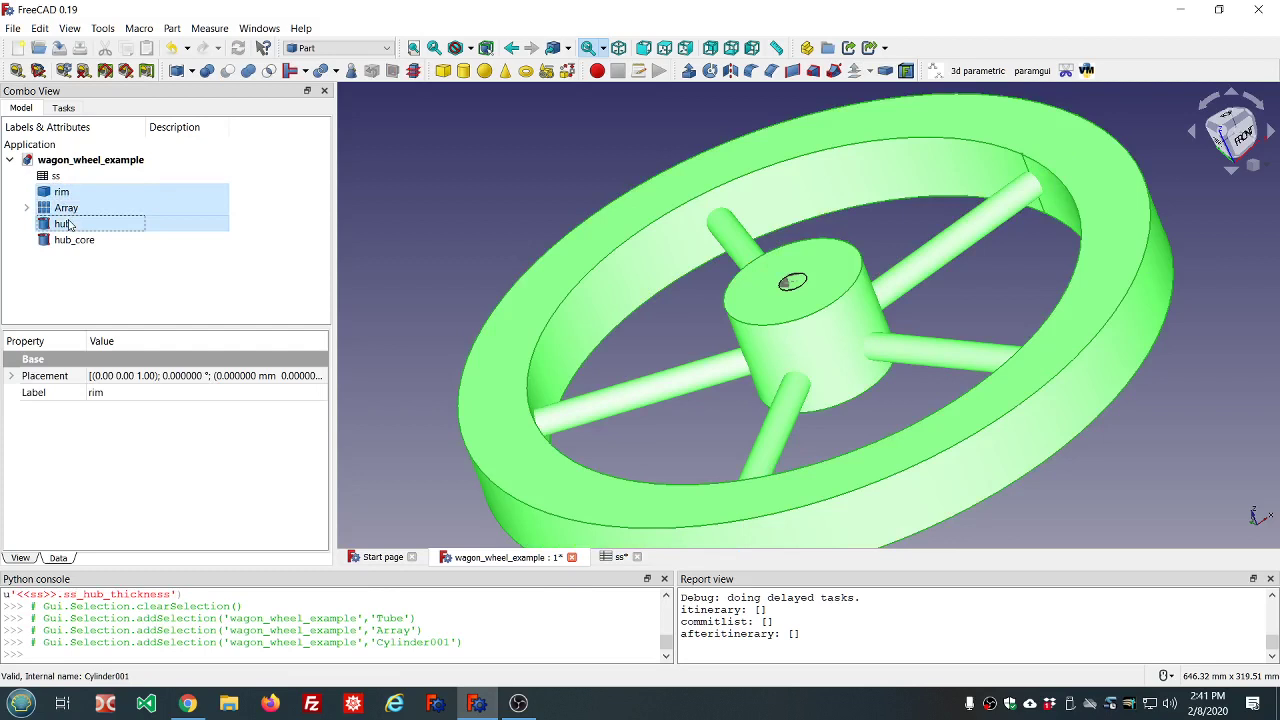
left_click(249, 72)
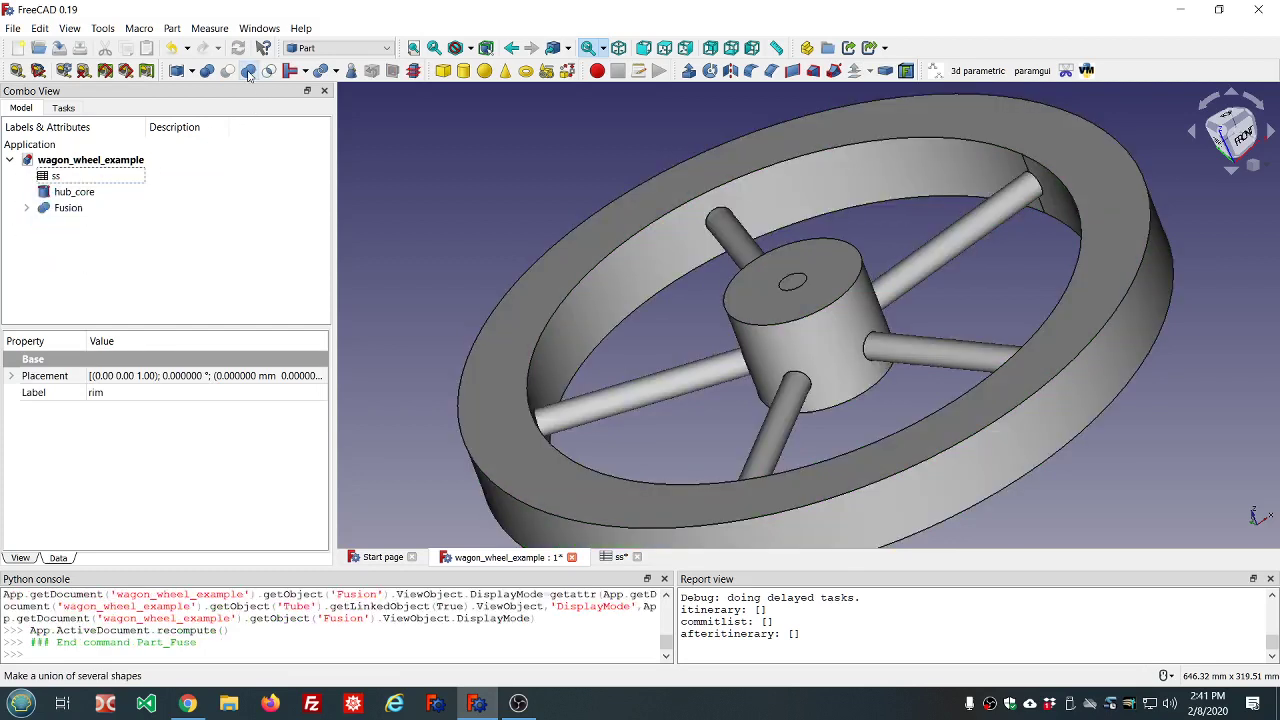
Cut hub_core out of the fused wheel with a Part boolean cut to make the shaft hole.
left_click(98, 207)
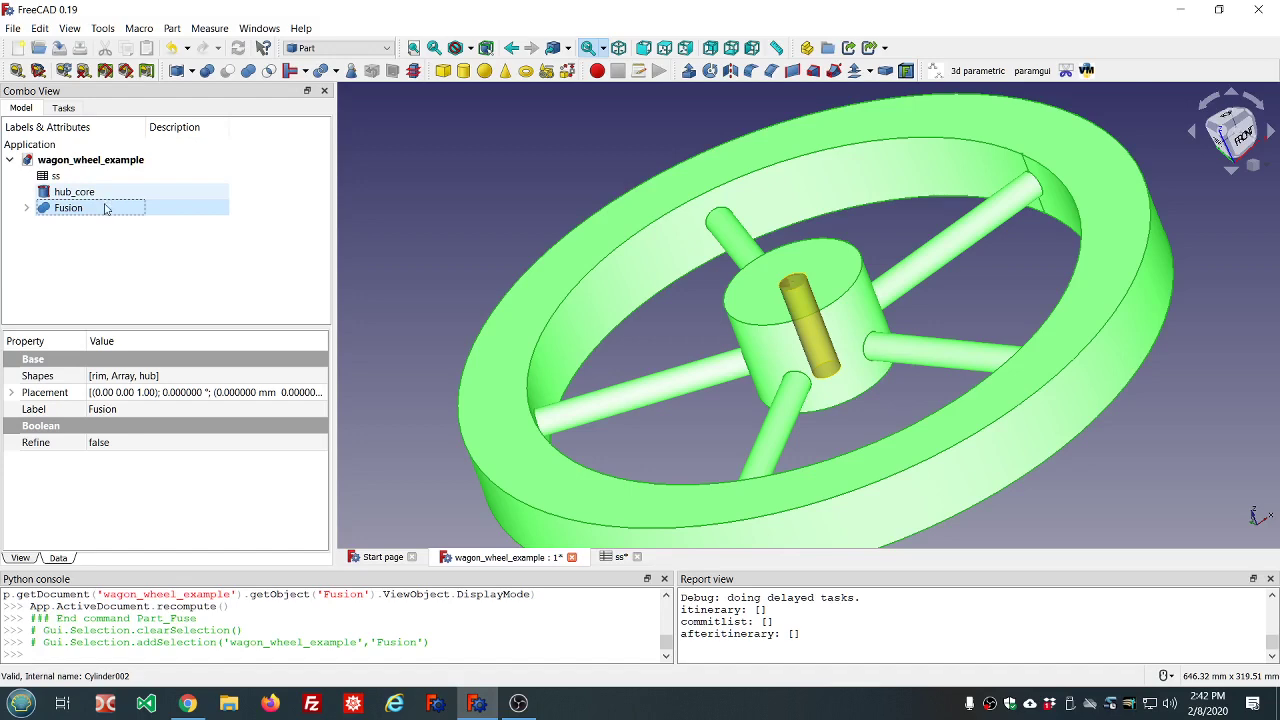
left_click(86, 193)
left_click(69, 208)
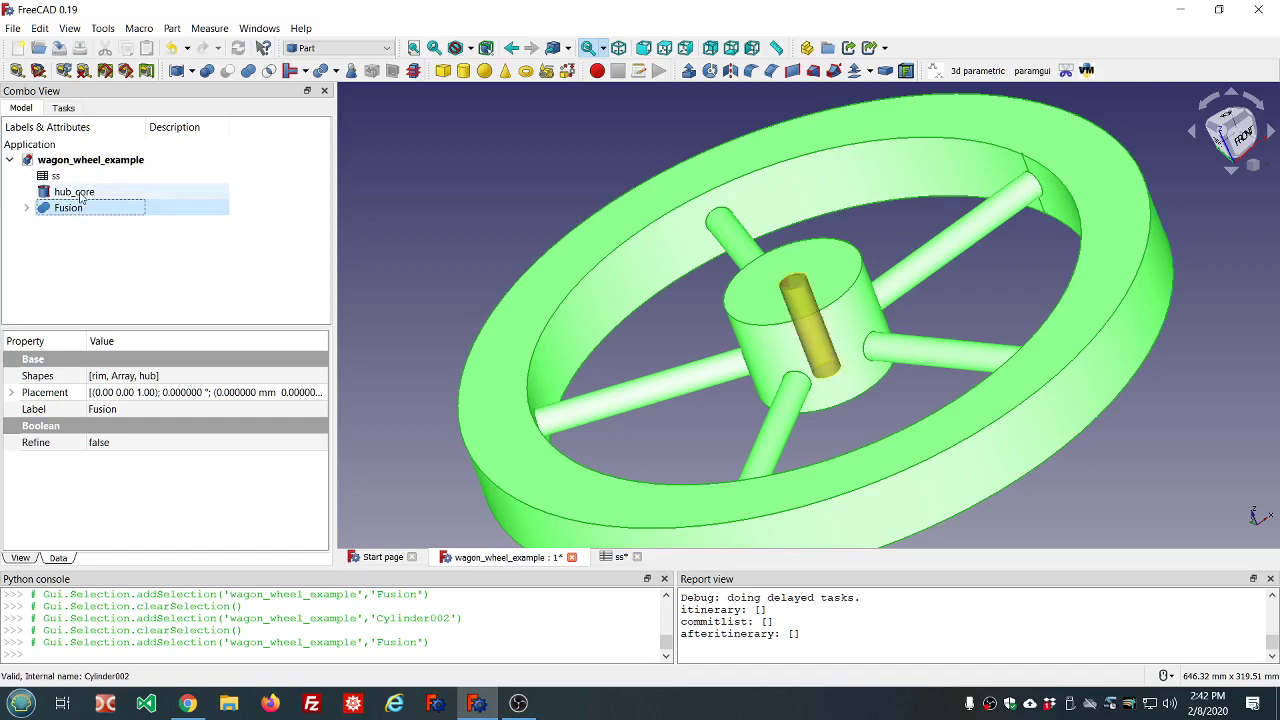
left_click(80, 193, "ctrl")
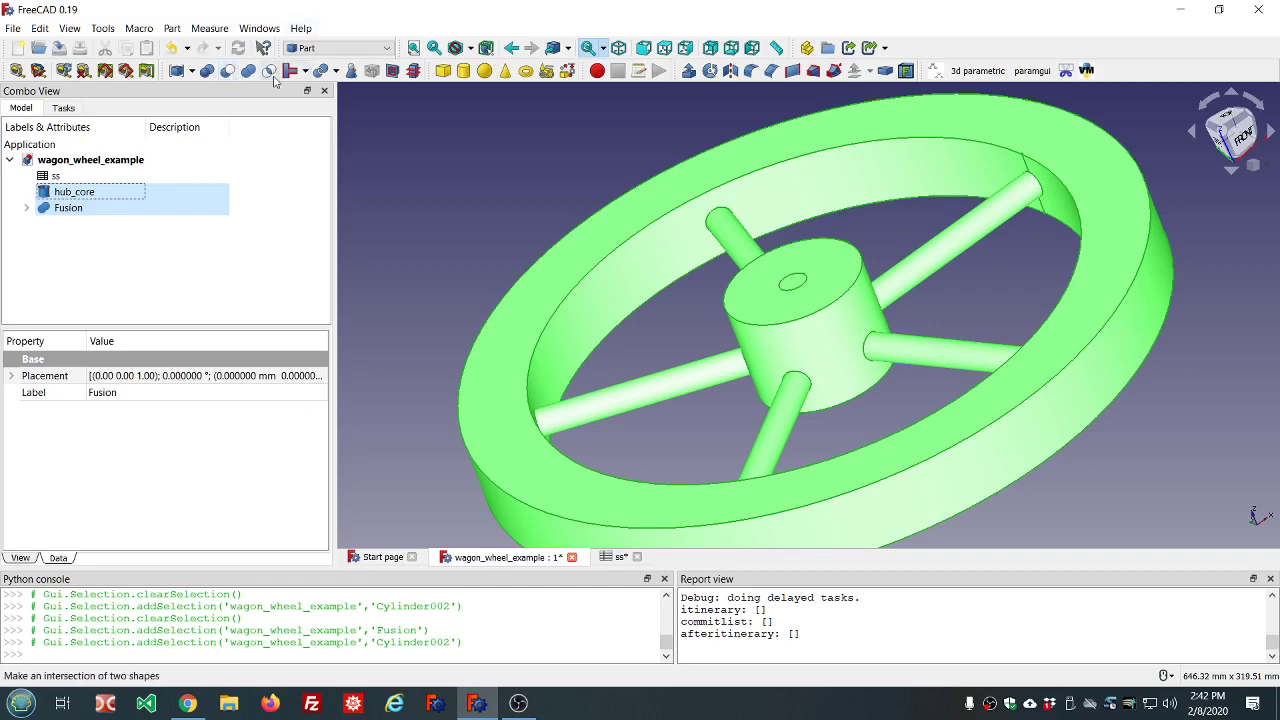
left_click(228, 72)
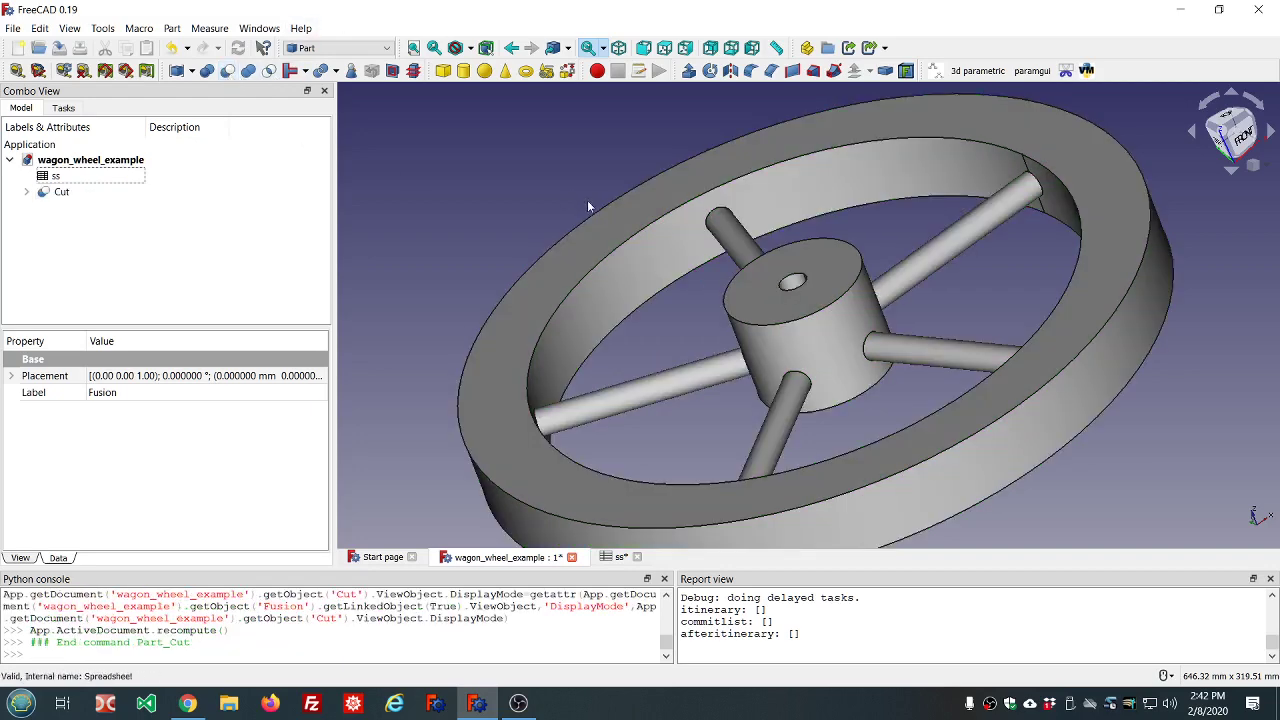
middle_click_drag(886, 221, 955, 250)
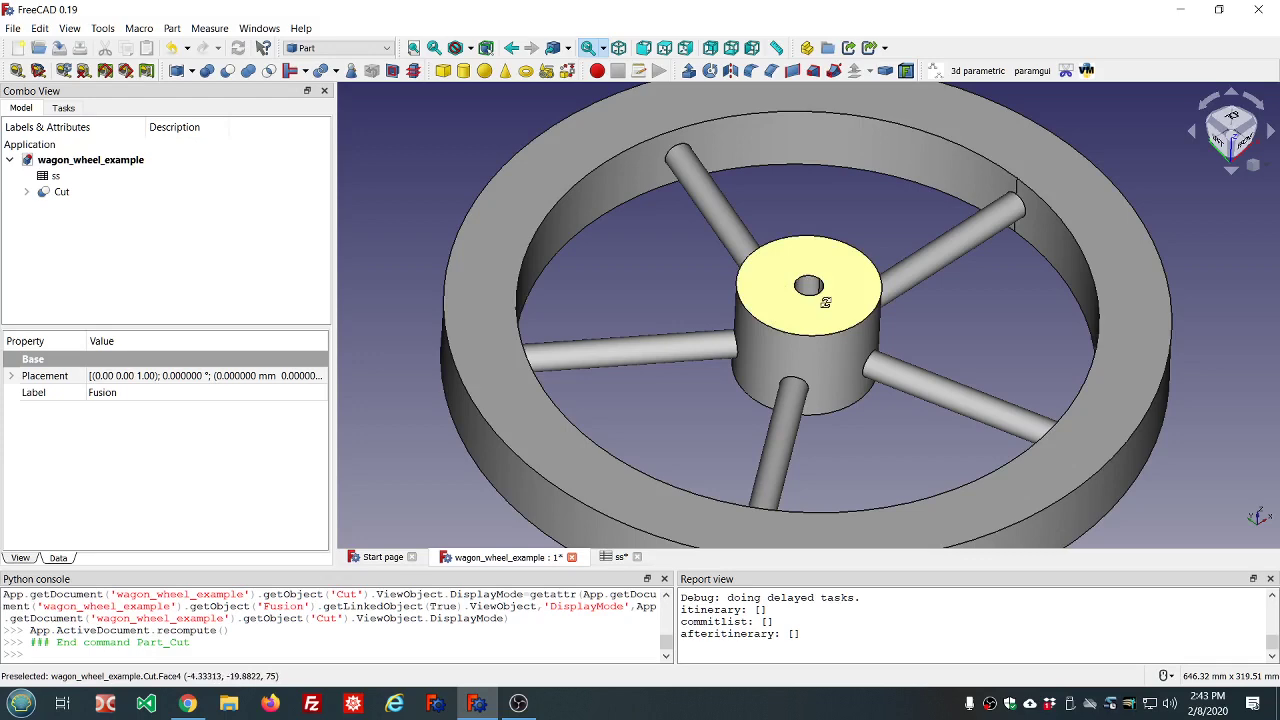
middle_click_drag(825, 302, 822, 270)
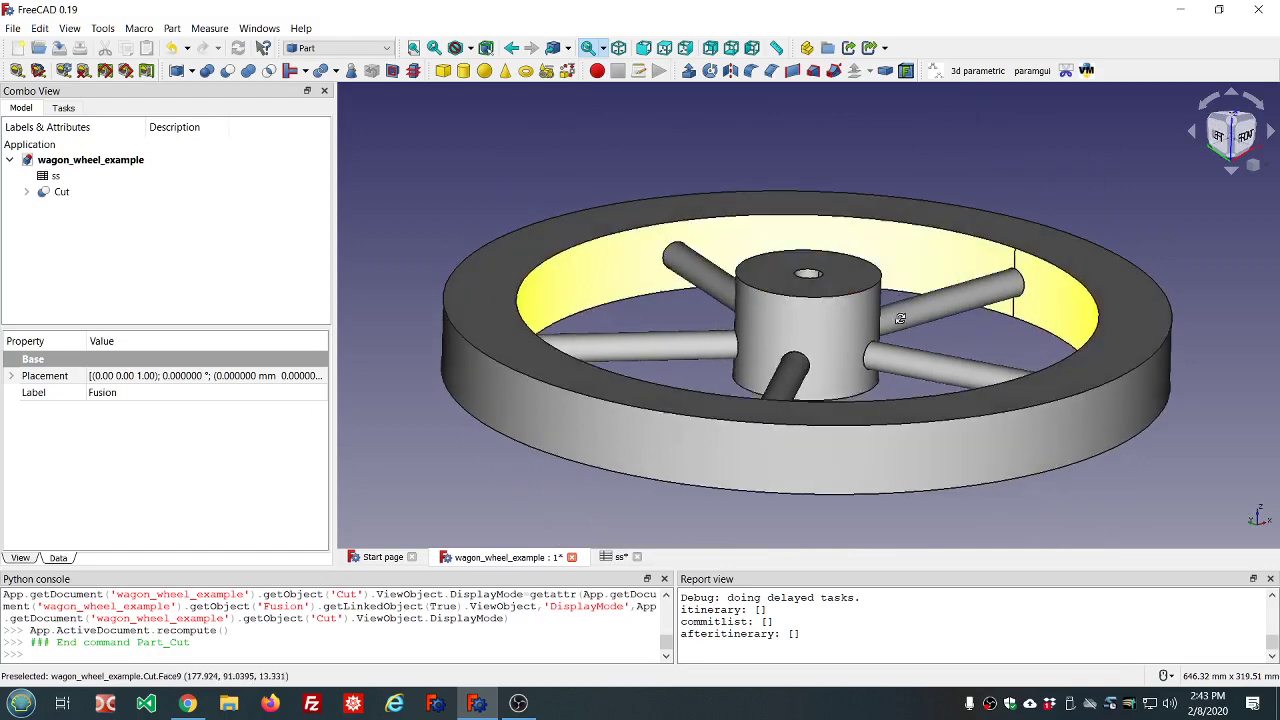
Set ss_spoke_count to 10 in the ss spreadsheet, then return to the 3D view with the cut wheel selected.
key("2")
scroll(892, 398, "down", 8)
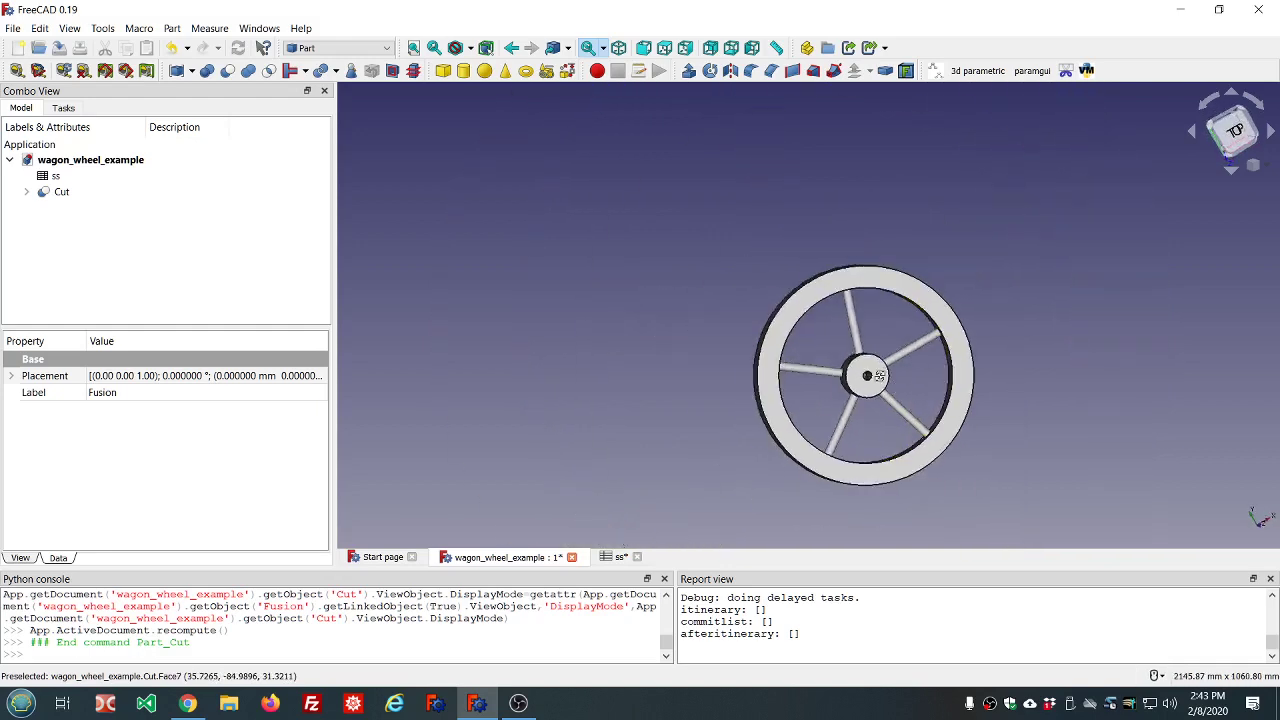
middle_click_drag(892, 398, 814, 302)
key("2")
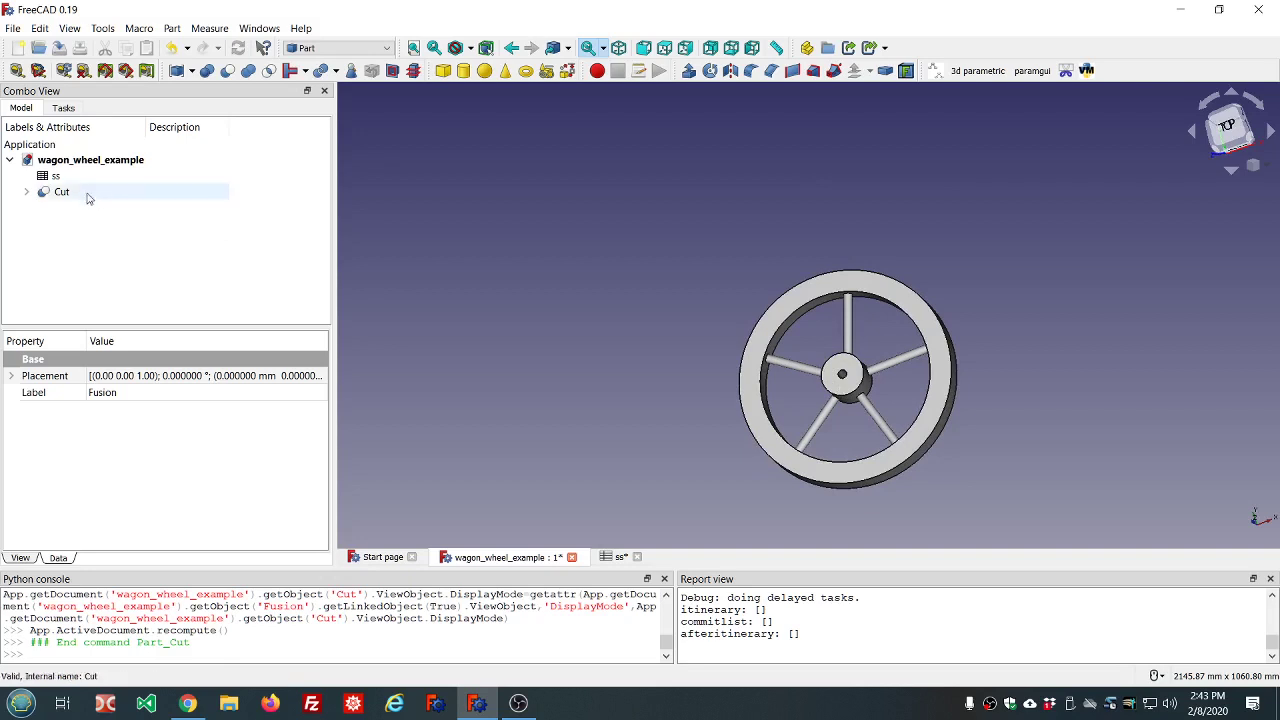
double_click(57, 176)
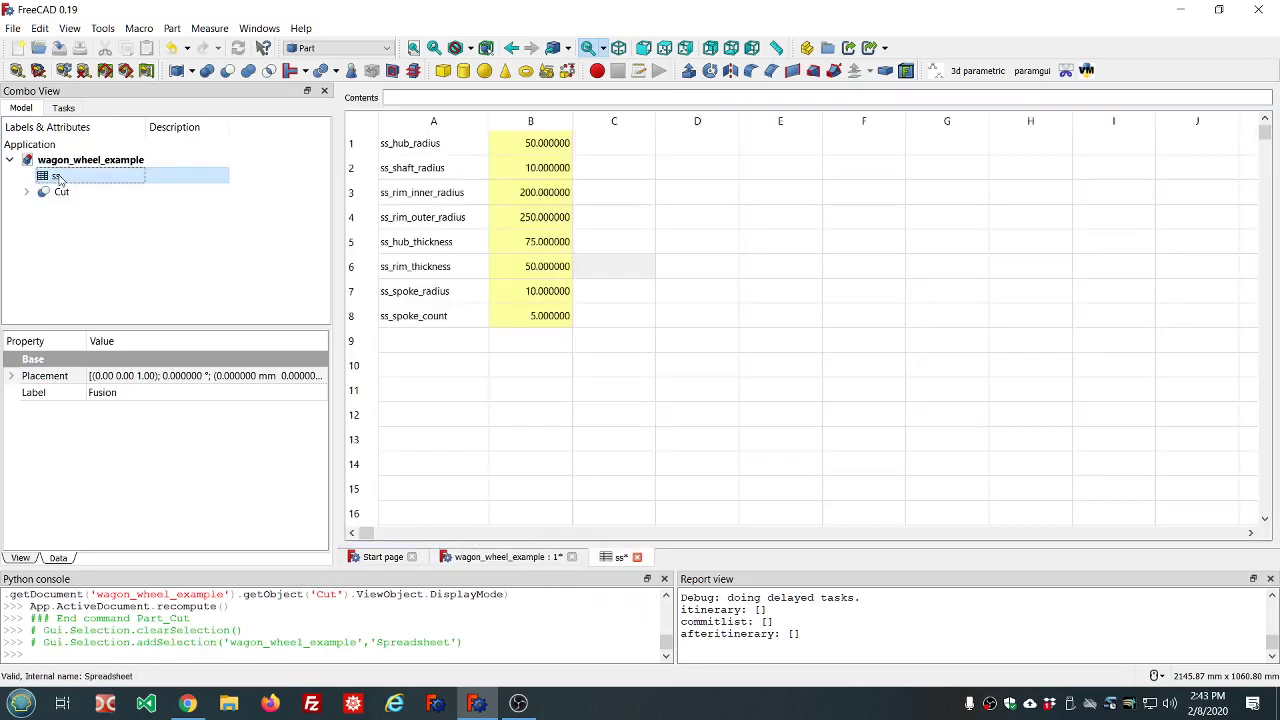
left_click(537, 325)
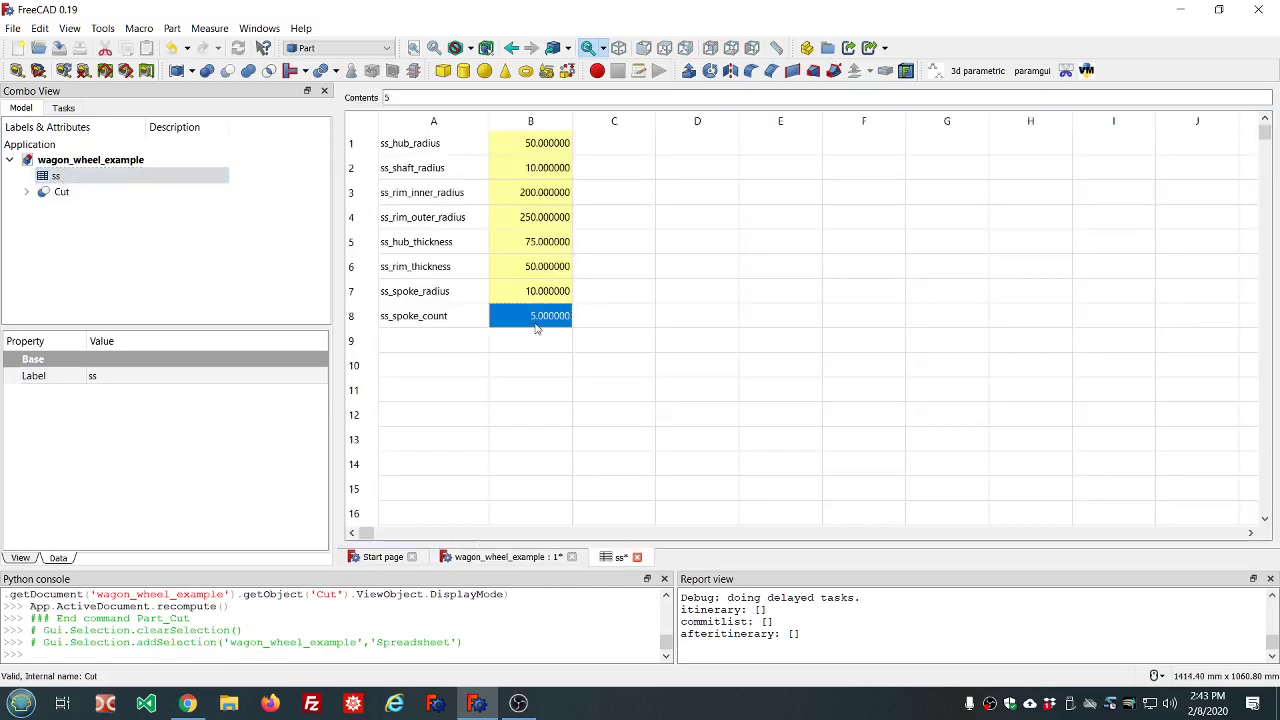
type("10")
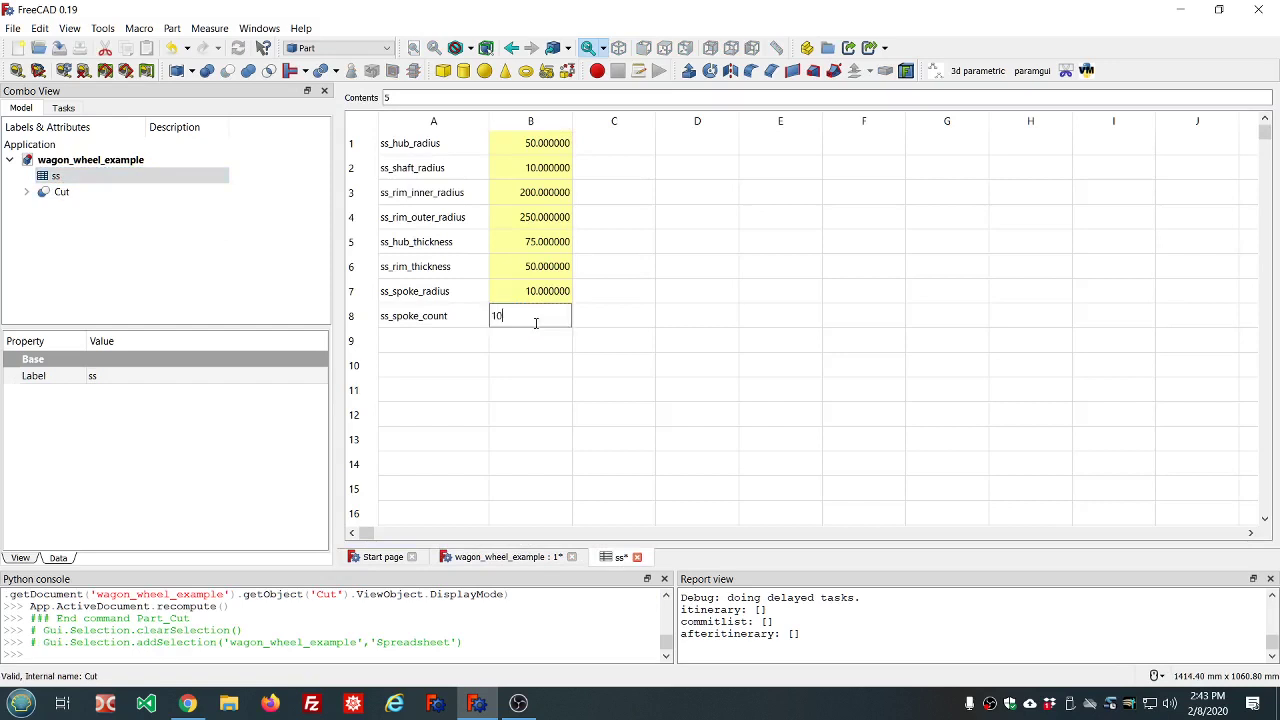
key("Return")
left_click(72, 197)
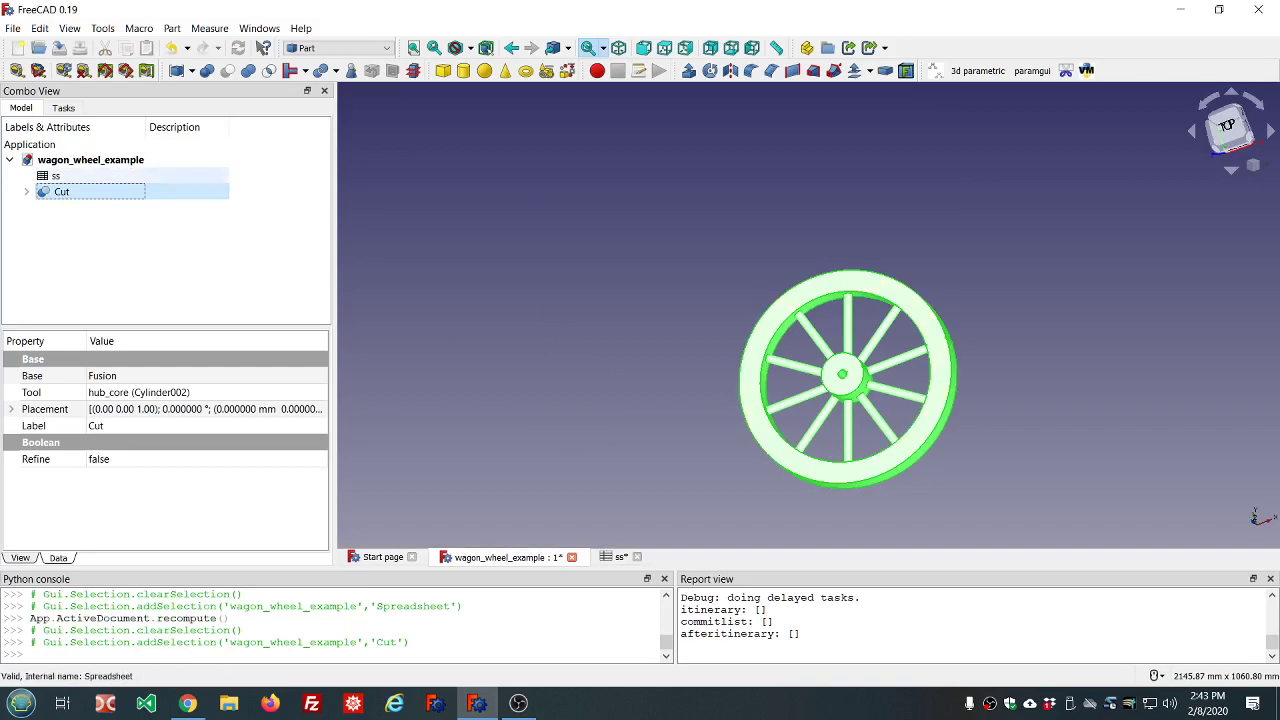
Set ss_rim_outer_radius to 350 in the ss spreadsheet, then return to the 3D view of the wheel.
double_click(80, 178)
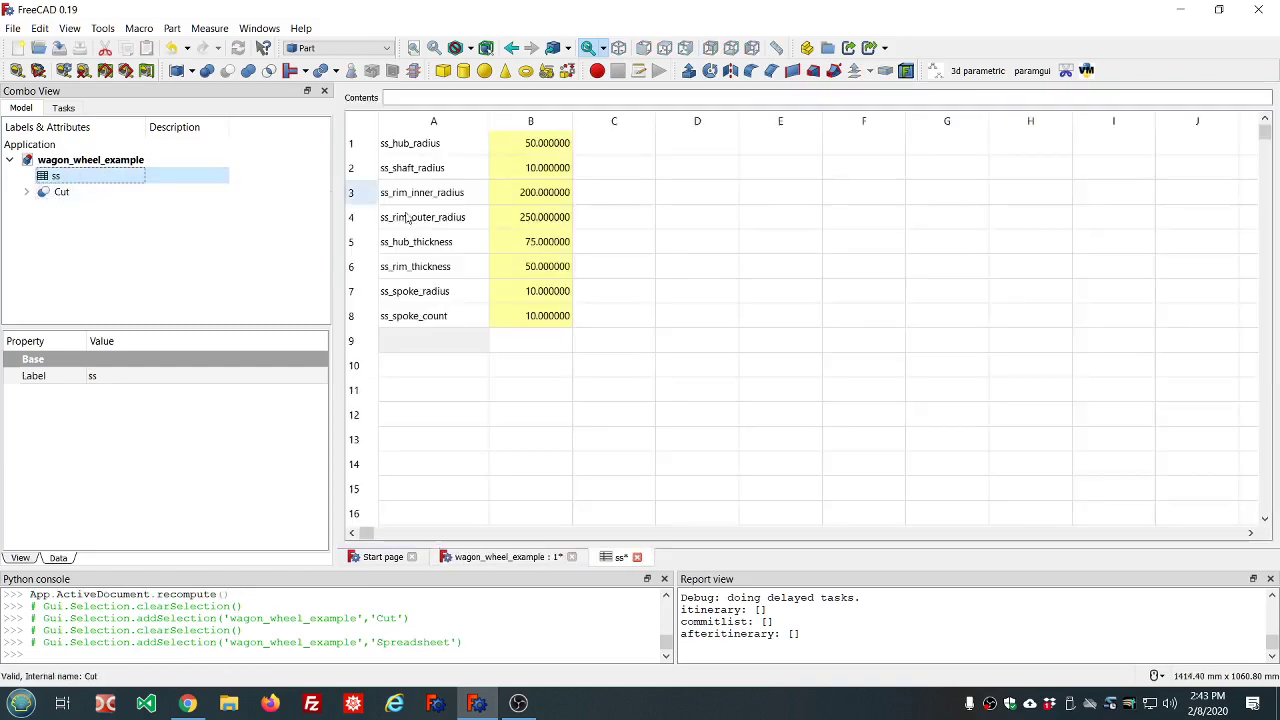
left_click(546, 220)
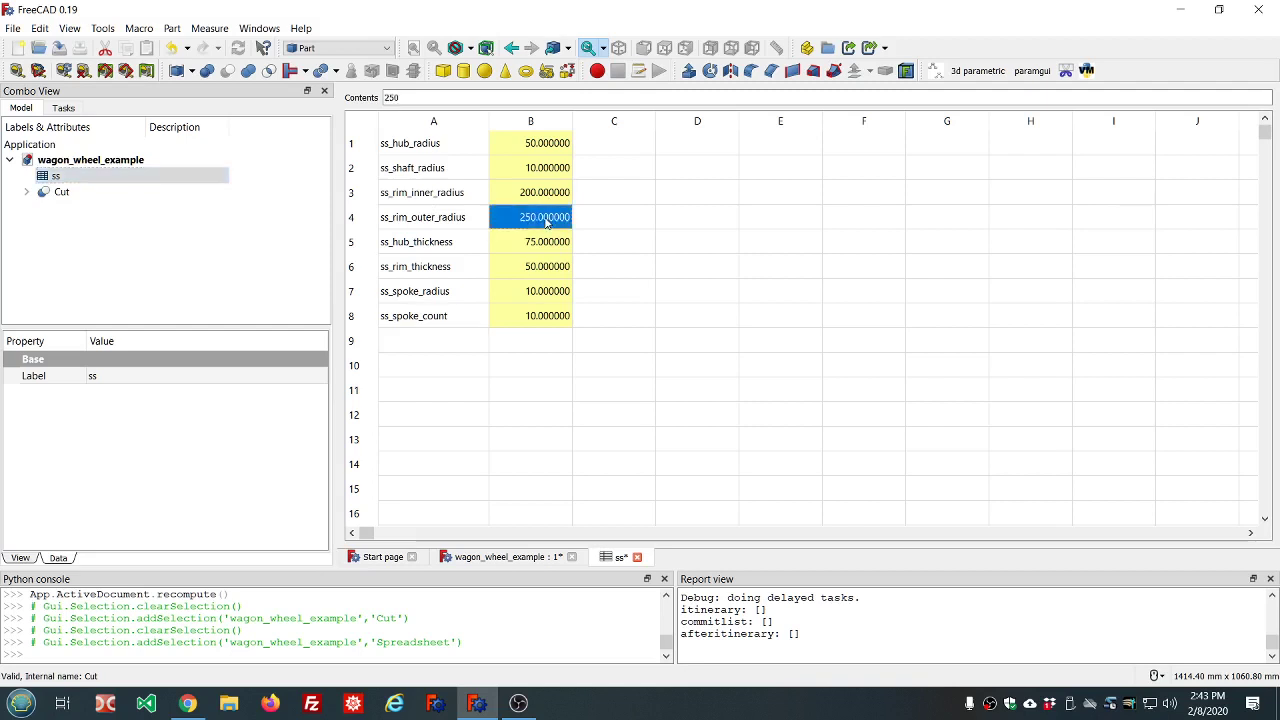
type("35")
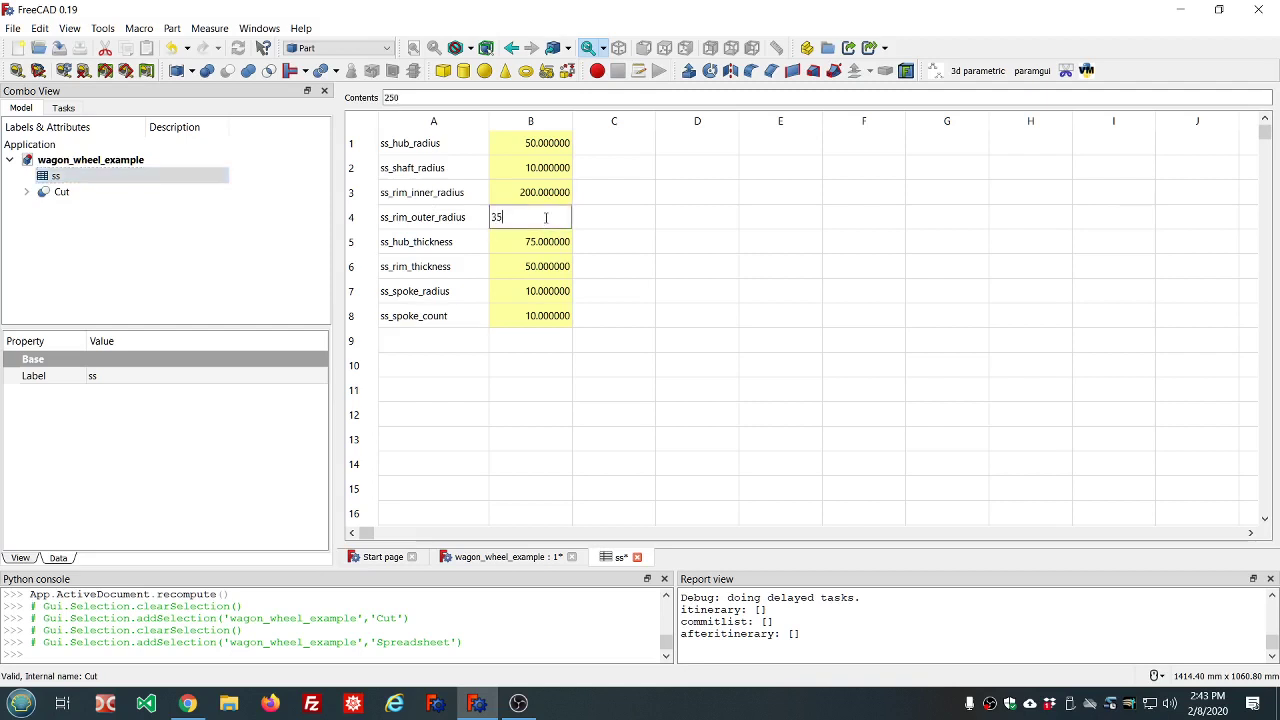
type("0")
left_click(625, 222)
left_click(62, 192)
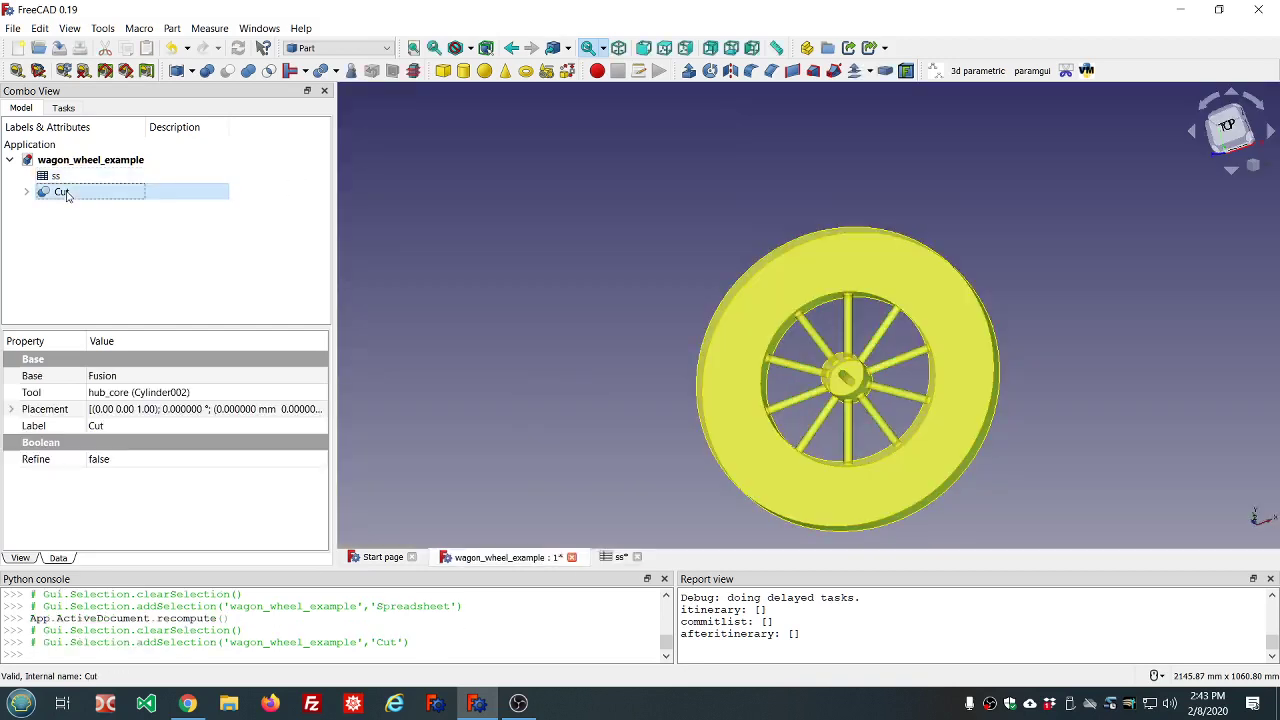
Set ss_rim_inner_radius to 325 in the ss spreadsheet, then return to the 3D view to inspect the wheel.
middle_click_drag(546, 317, 606, 361)
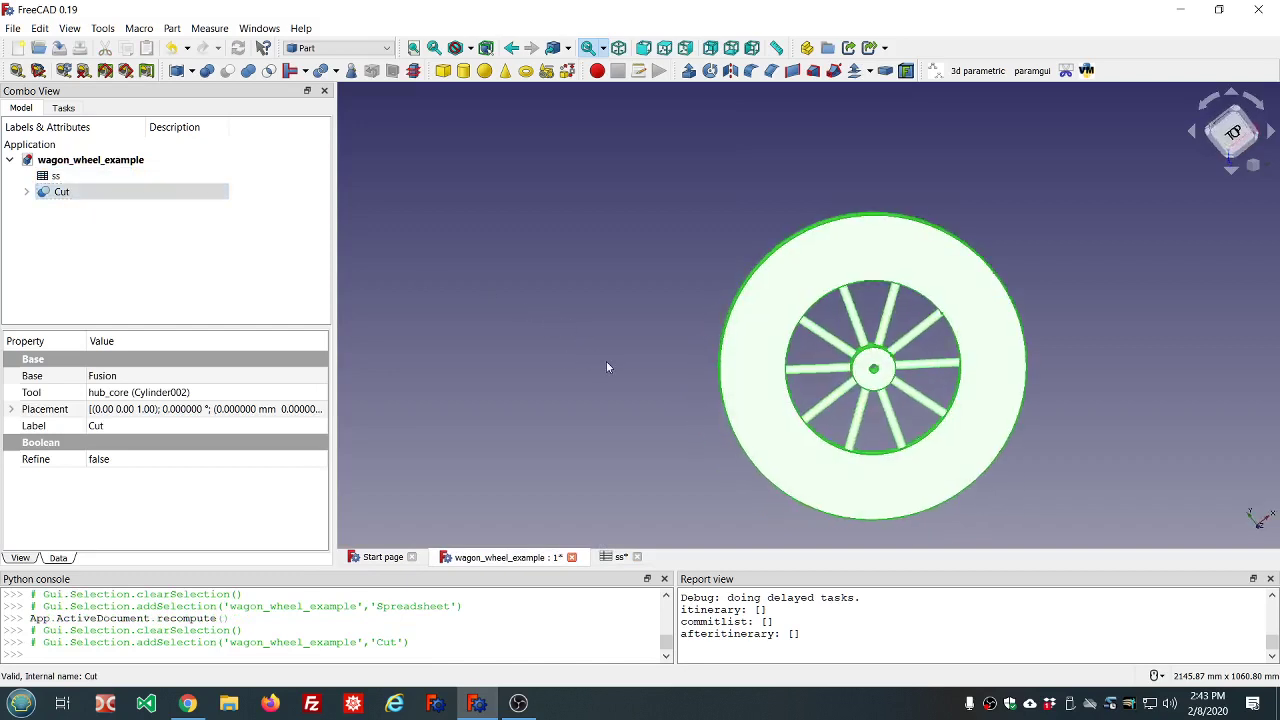
double_click(56, 177)
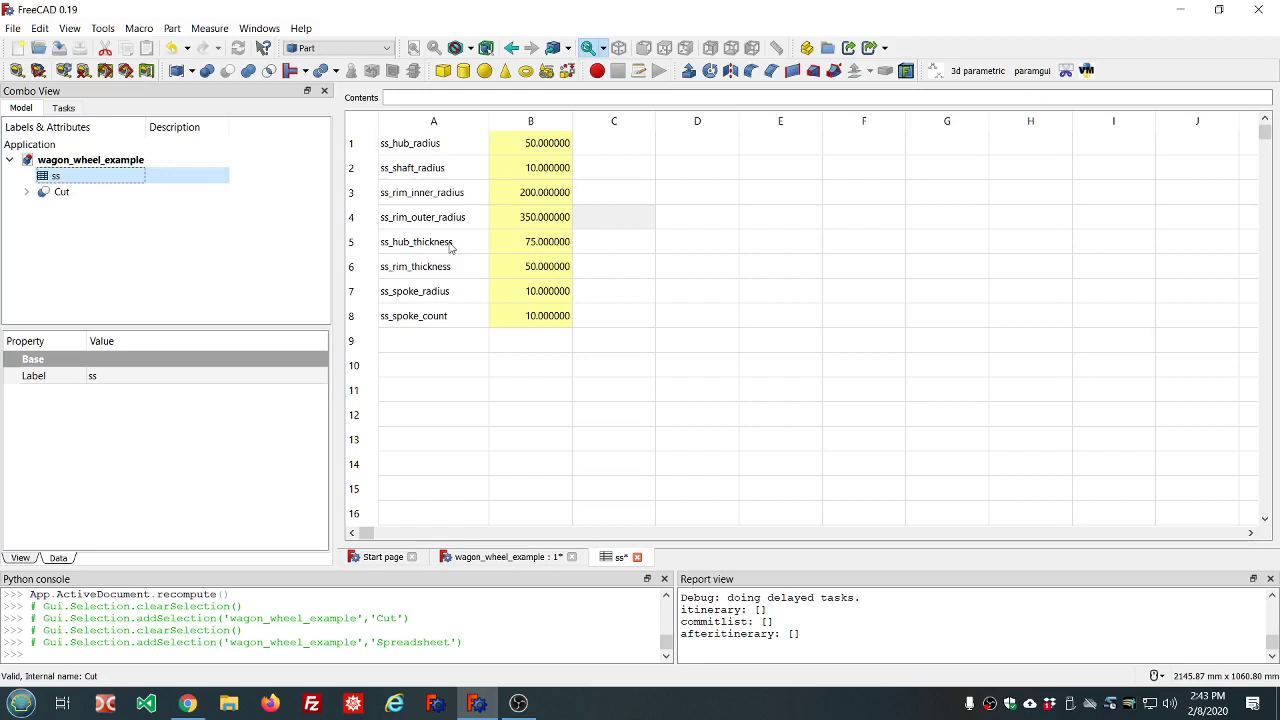
left_click(538, 199)
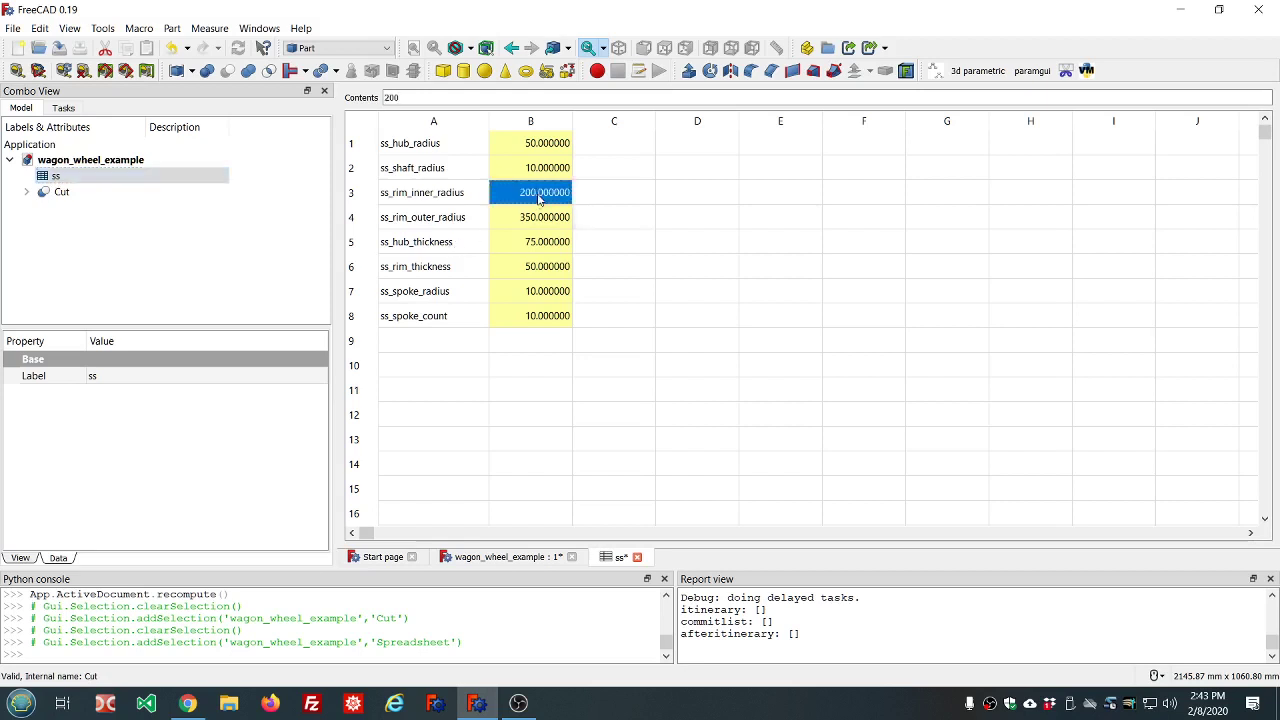
type("32")
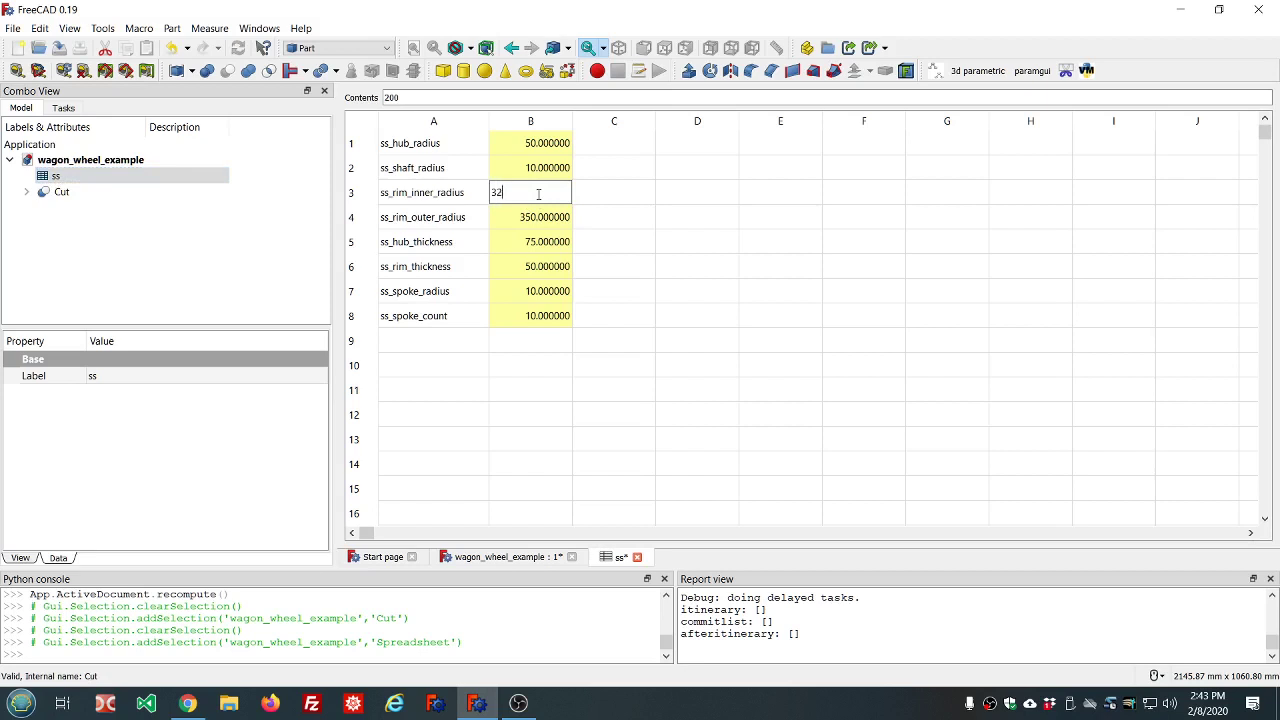
type("5")
left_click(638, 199)
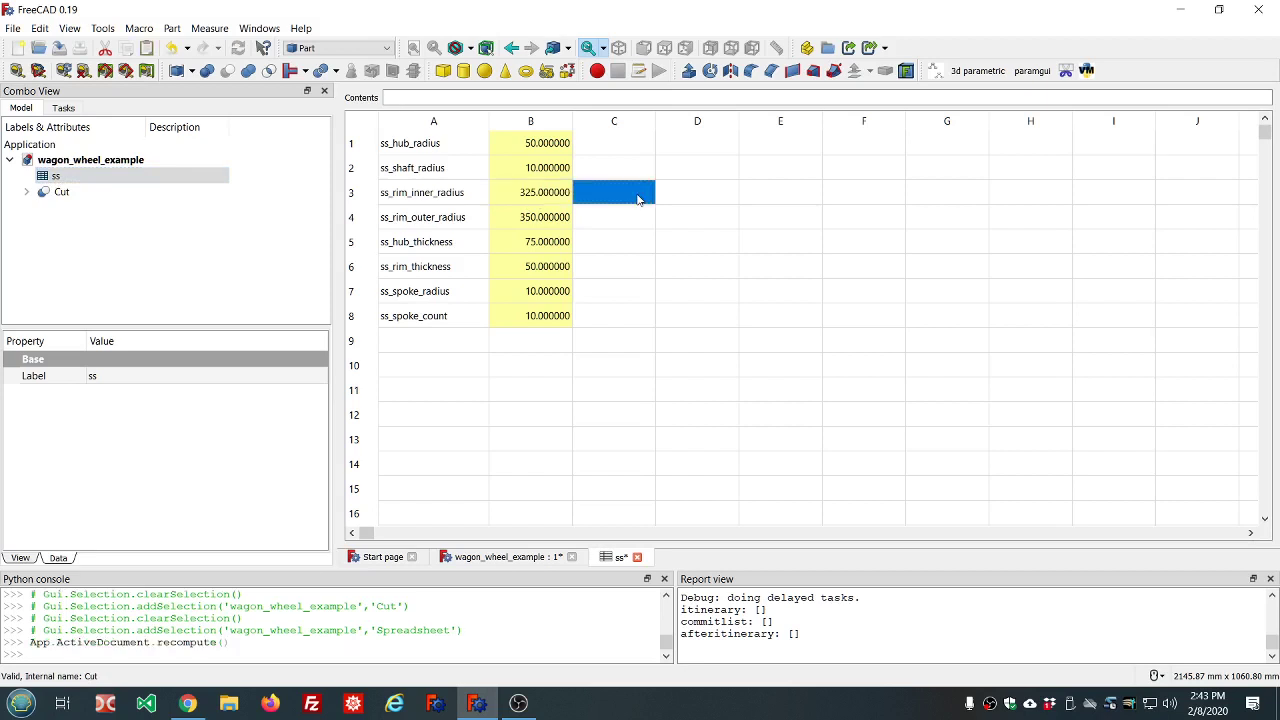
left_click(61, 191)
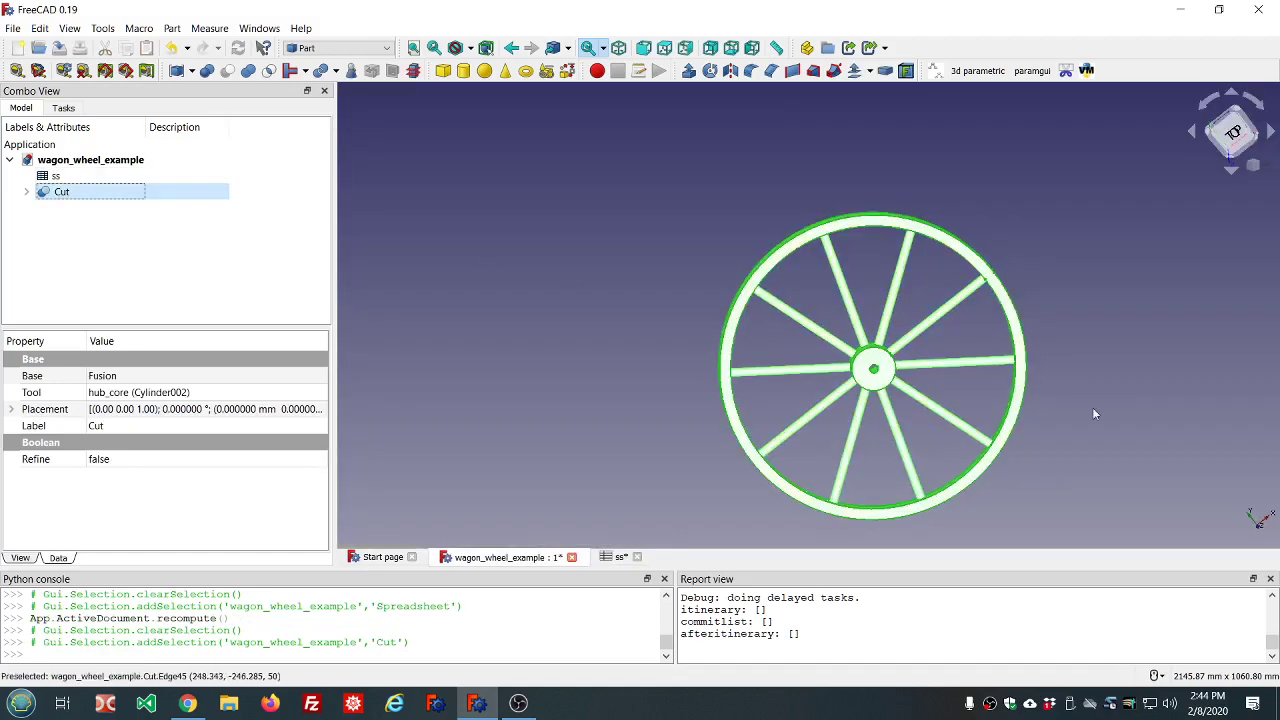
middle_click_drag(1117, 411, 1096, 361)
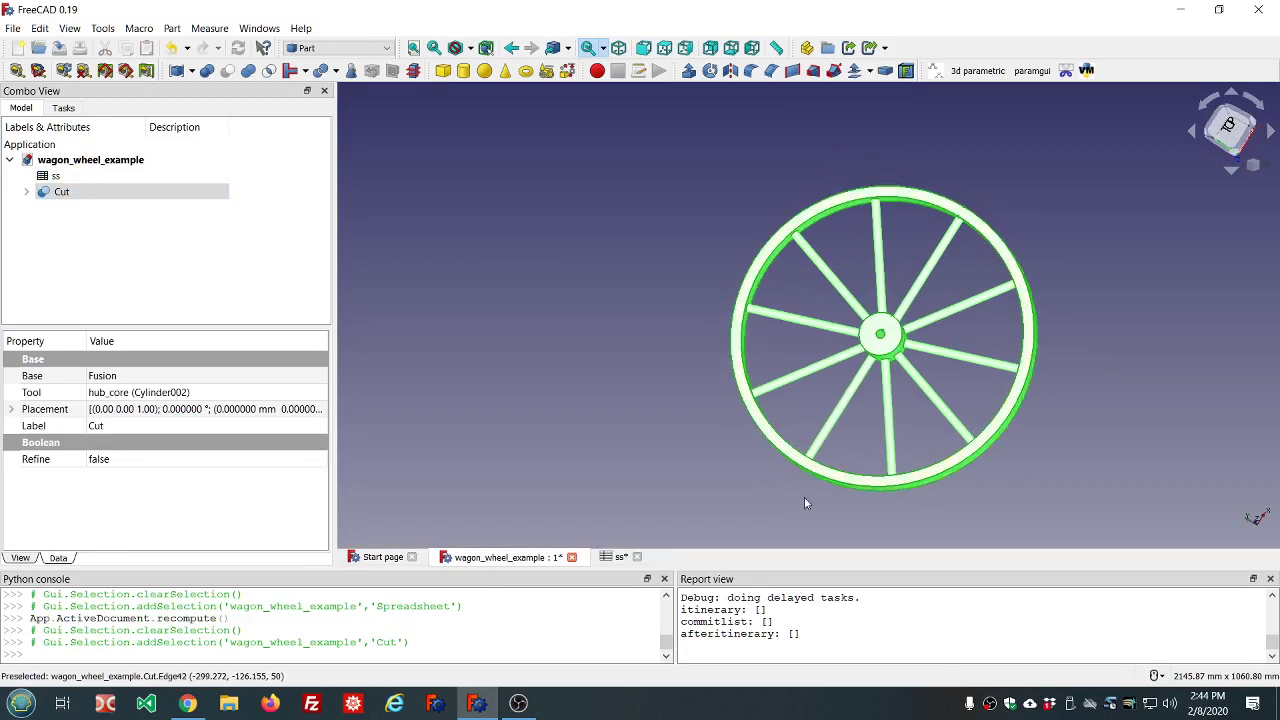
mouse_move(804, 497)
middle_mouse_down()
mouse_move(831, 446)
mouse_move(860, 440)
mouse_move(814, 406)
mouse_move(797, 344)
mouse_move(809, 469)
mouse_move(799, 515)
middle_mouse_up()
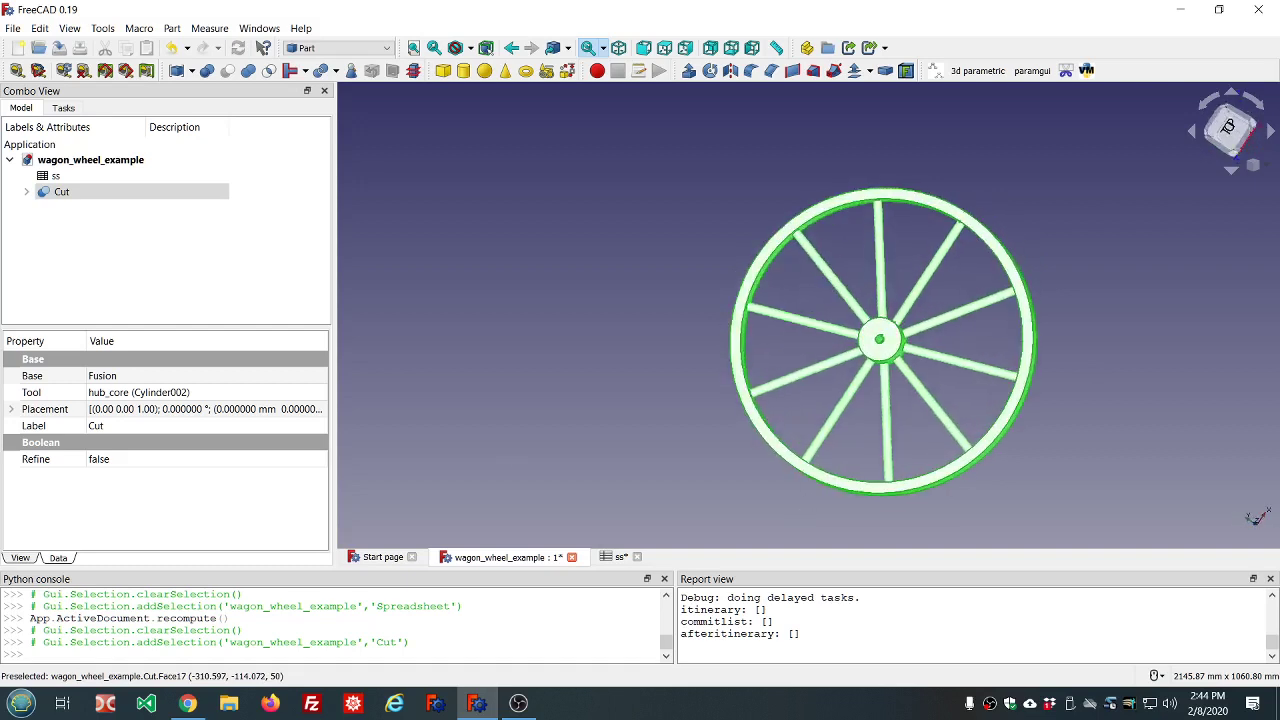
Expand the Cut object's tree down to the spoke and examine the Array's polar count expression linked to the ss spreadsheet.
double_click(73, 177)
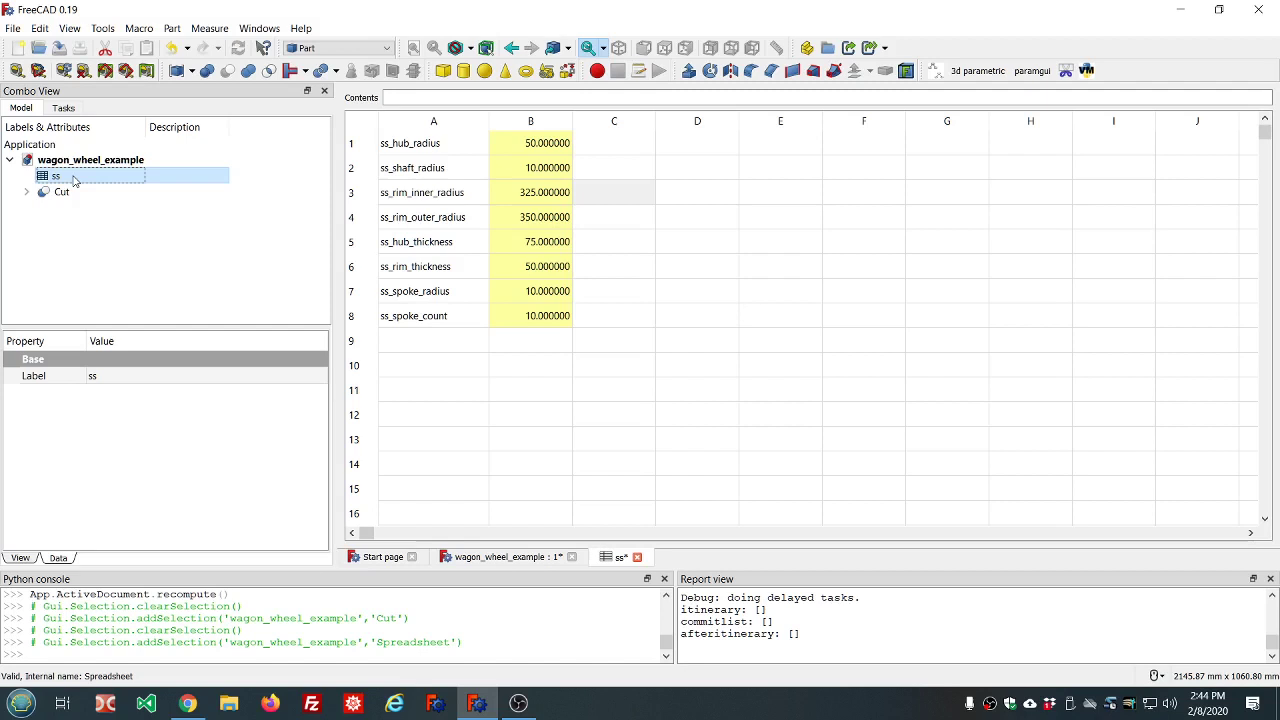
left_click(60, 194)
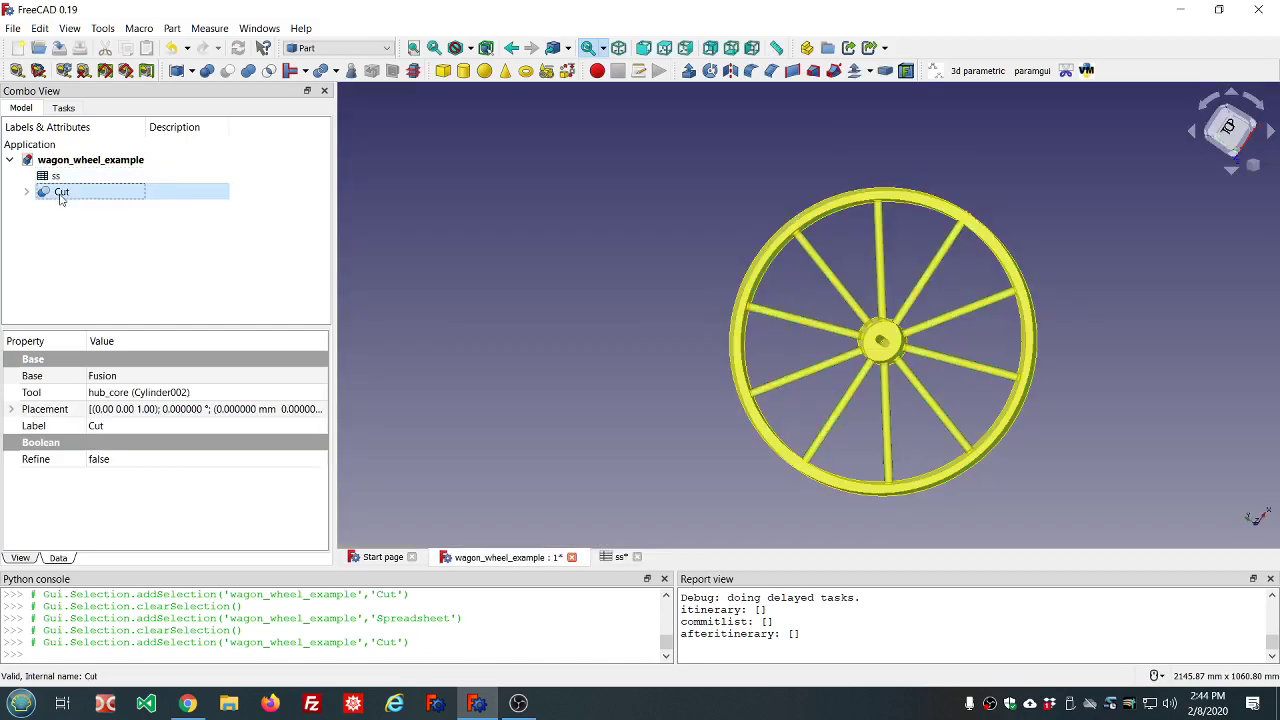
double_click(56, 176)
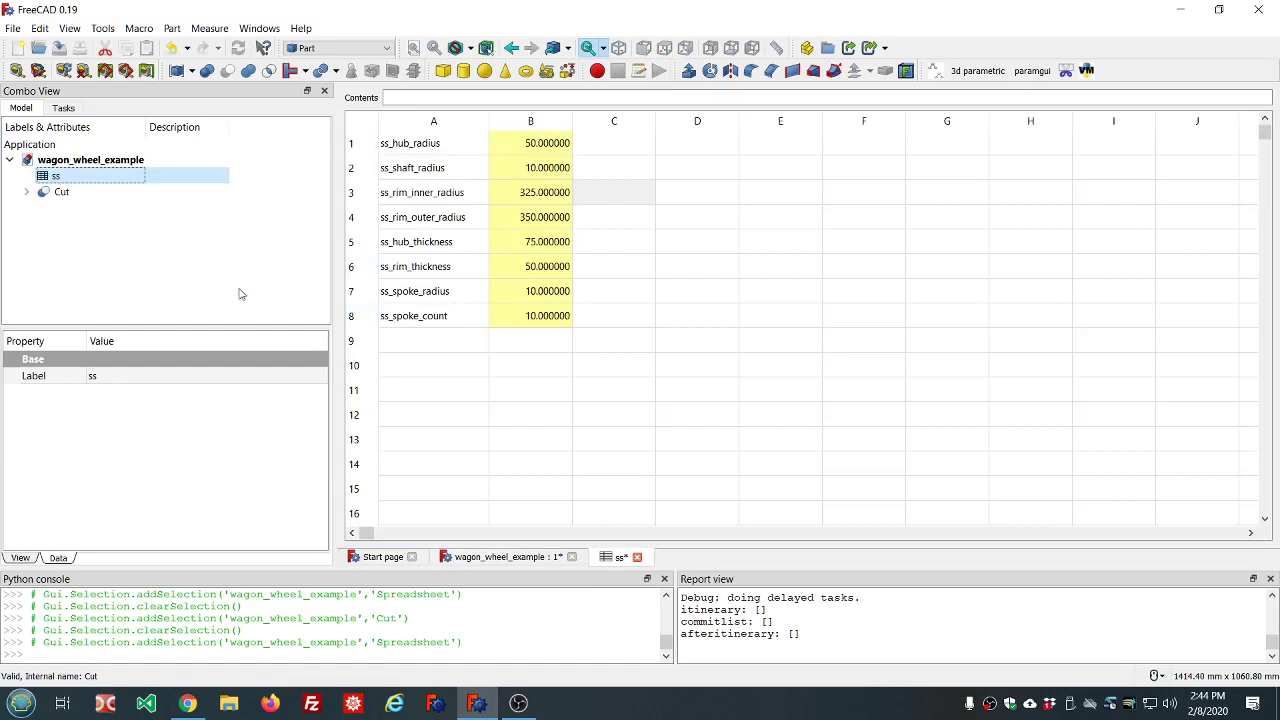
left_click(27, 194)
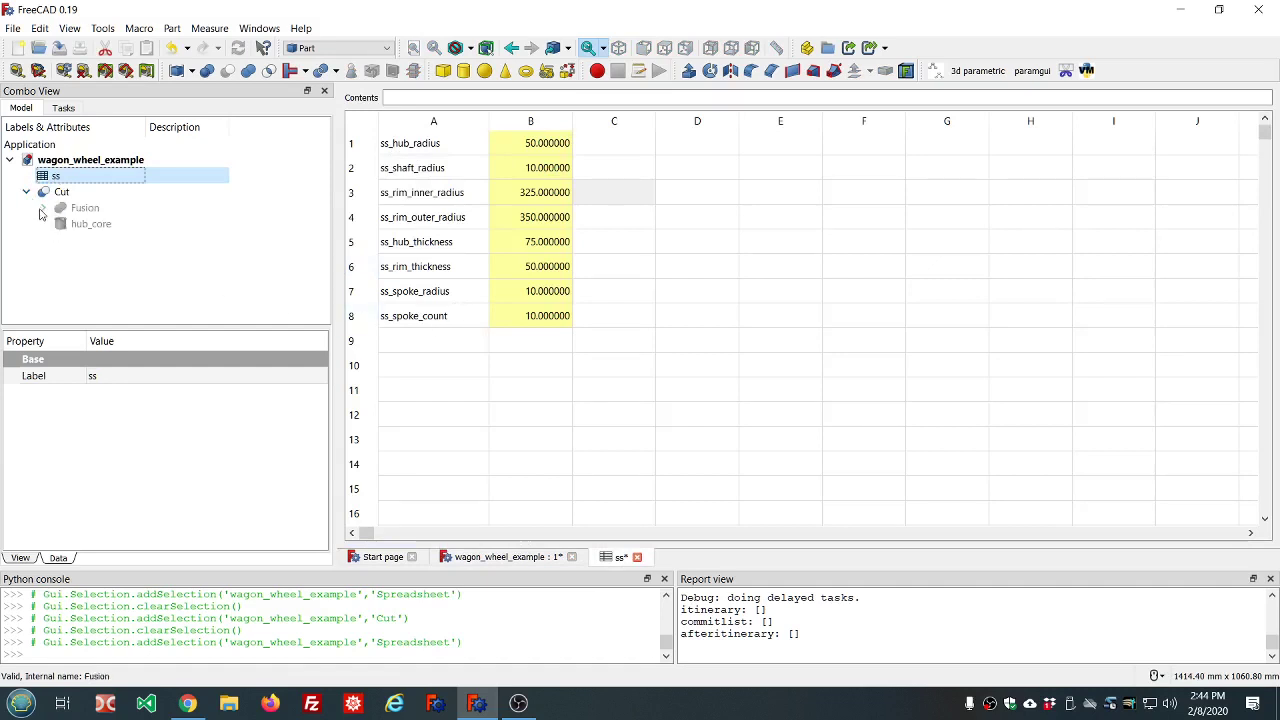
left_click(43, 208)
left_click(58, 240)
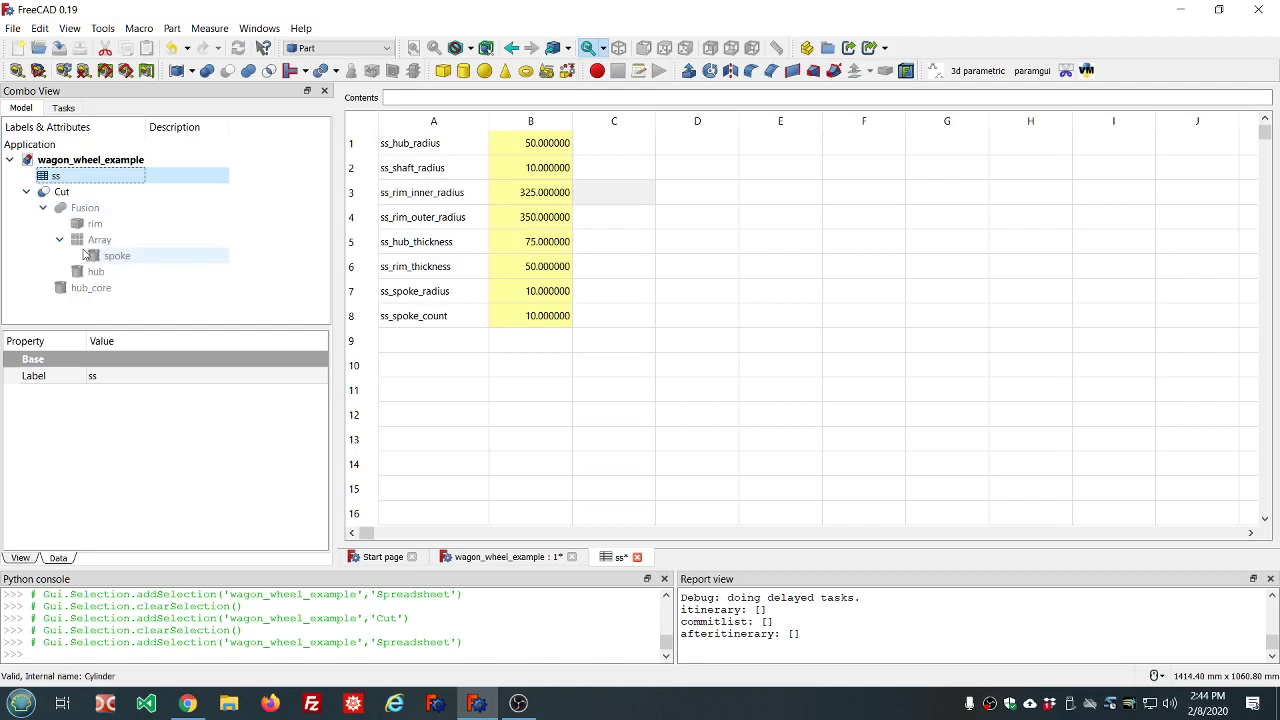
left_click(100, 240)
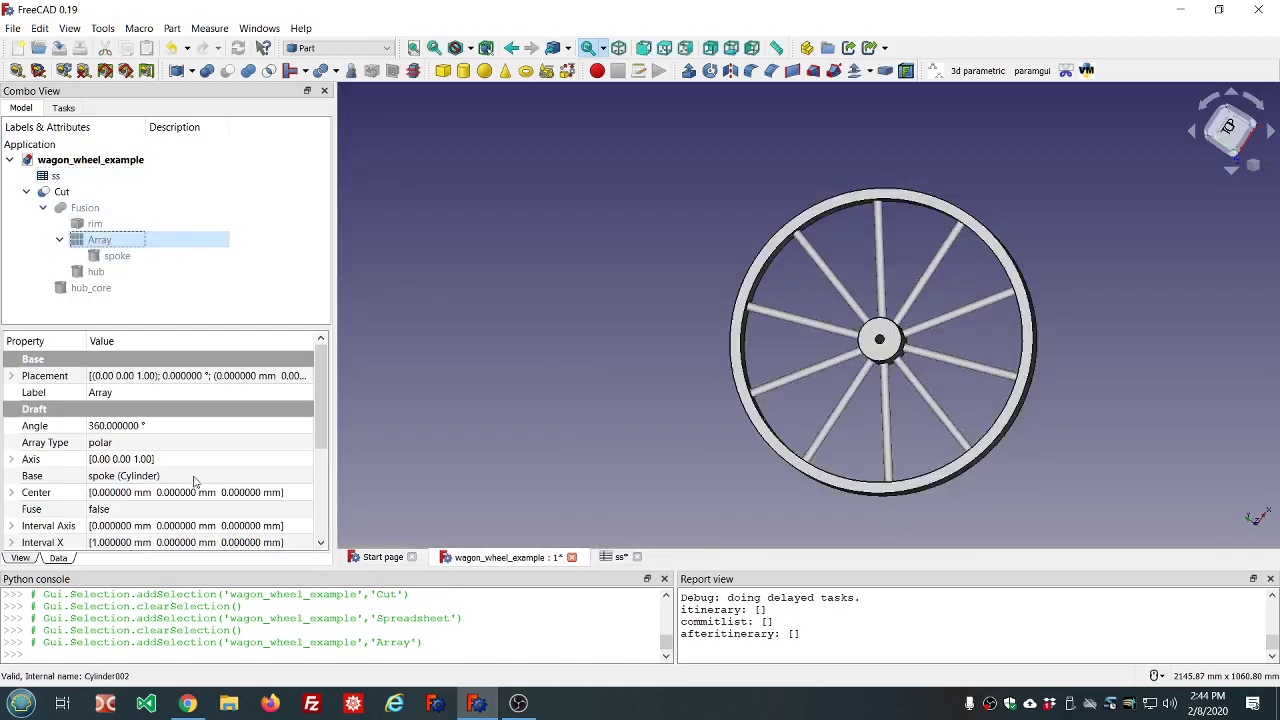
scroll(195, 482, "down", 3)
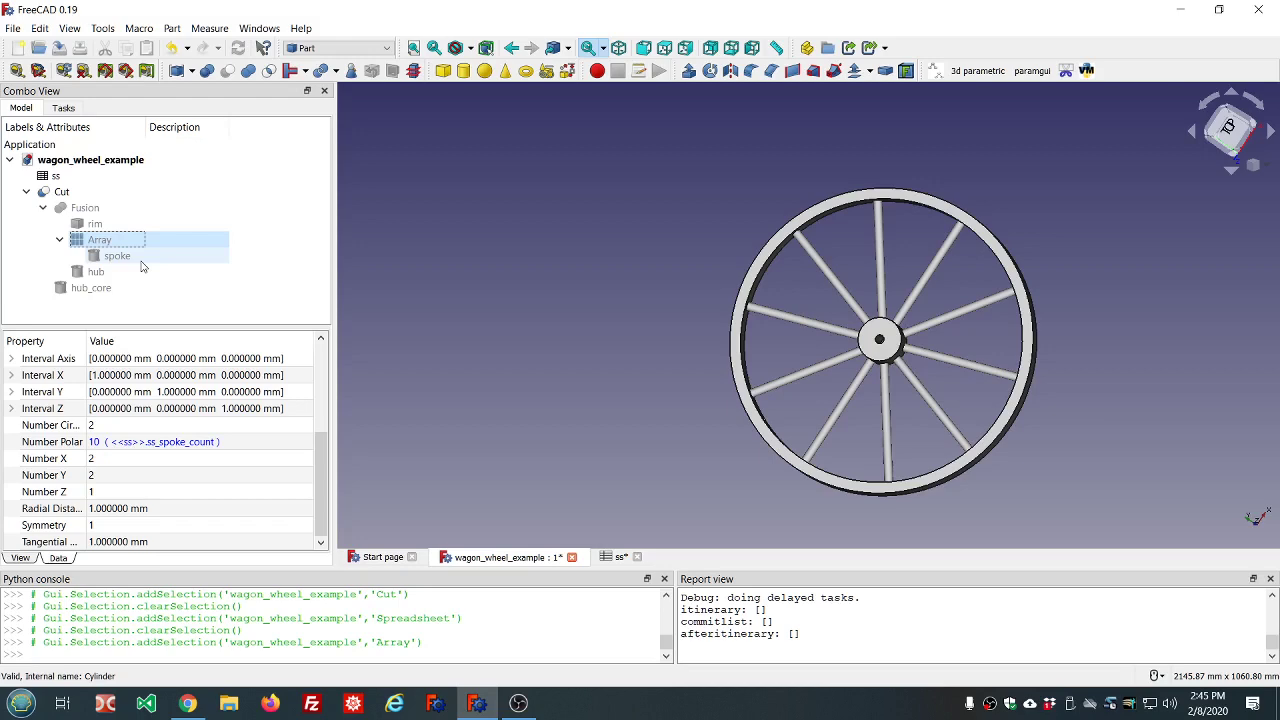
Review the wheel parameter cells in the ss spreadsheet, including hub thickness, spoke radius, rim radii, shaft radius and hub radius.
double_click(58, 177)
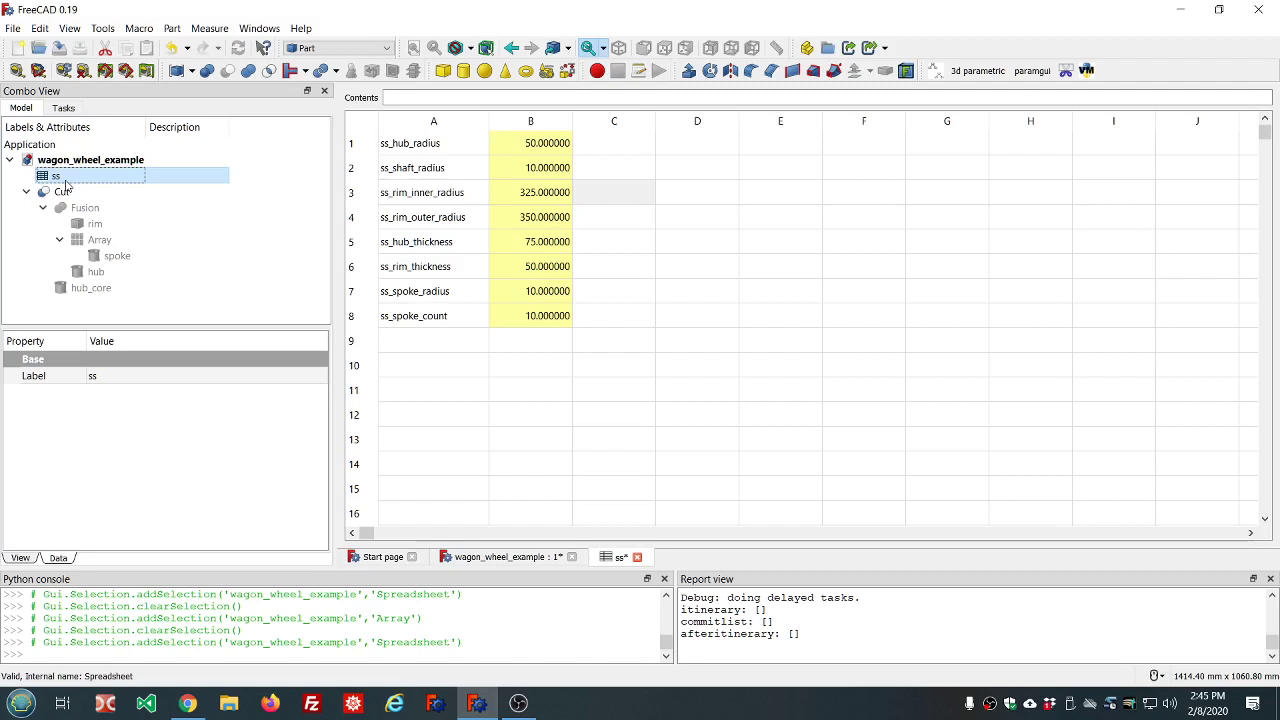
left_click(531, 243)
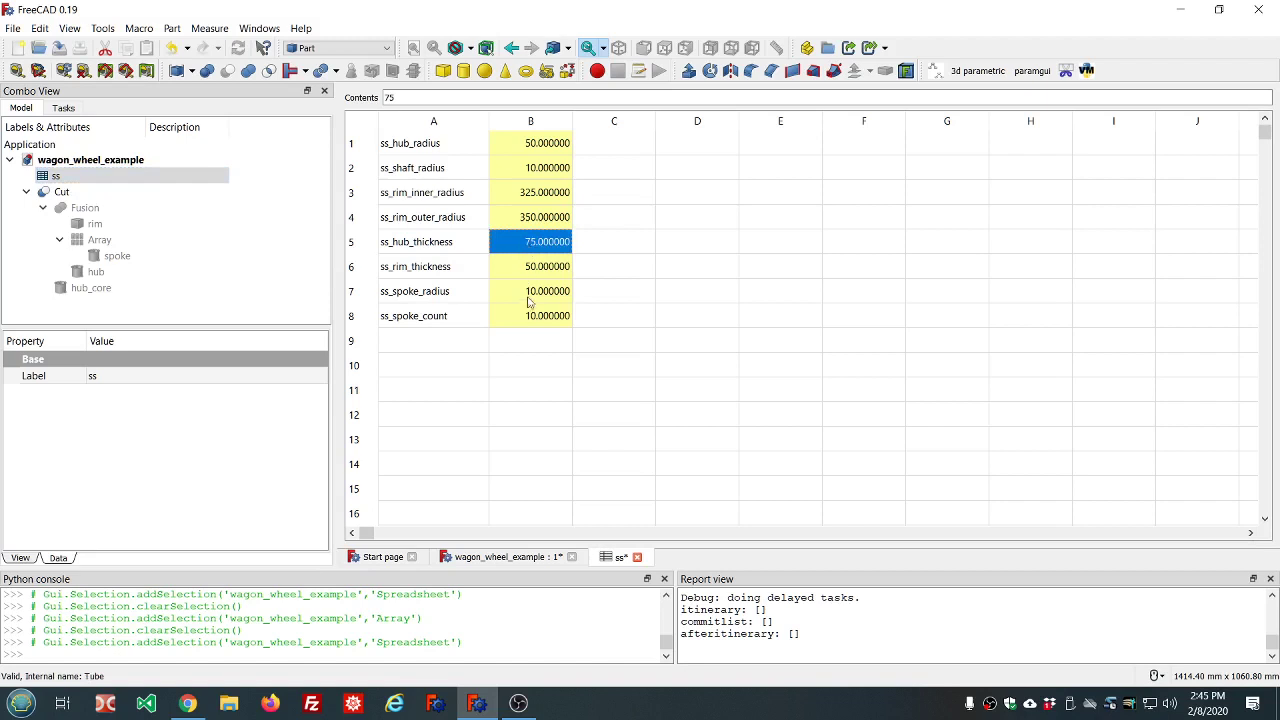
left_click(531, 302)
left_click(528, 224)
left_click(527, 195)
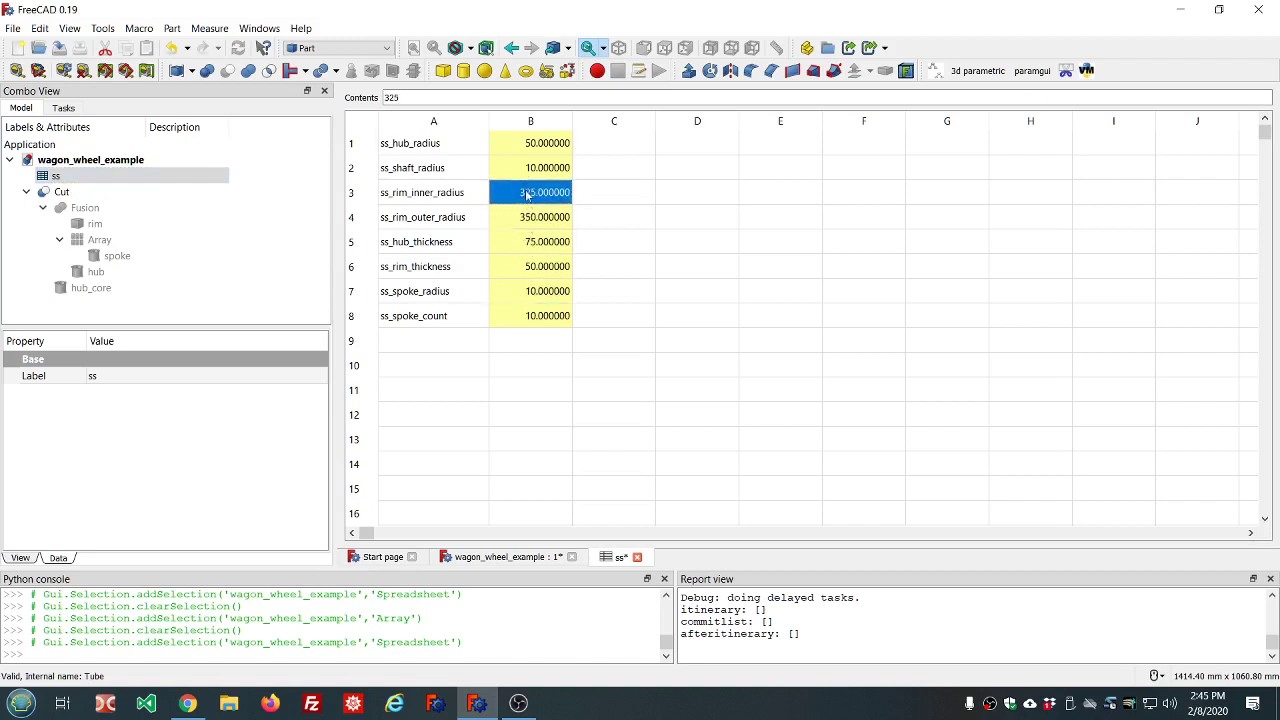
left_click(535, 170)
left_click(536, 148)
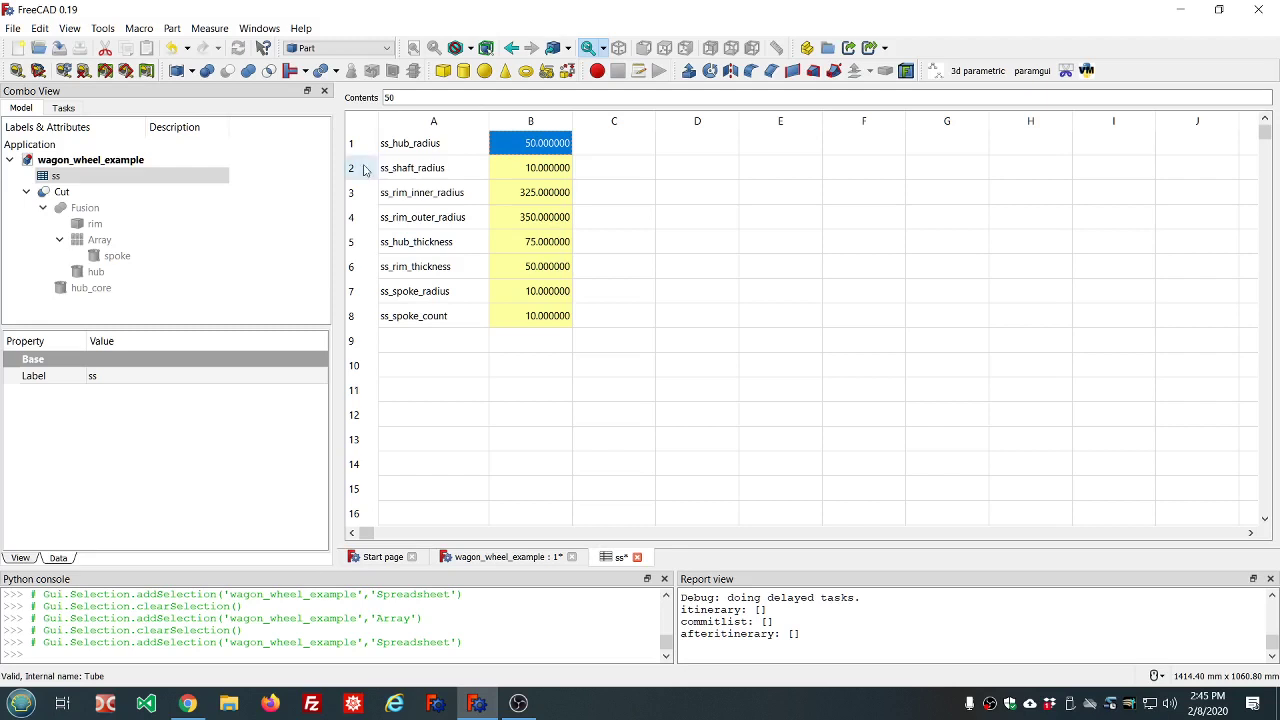
Examine the finished wheel up close in the 3D view, checking back once on its parameters in the ss spreadsheet.
double_click(106, 192)
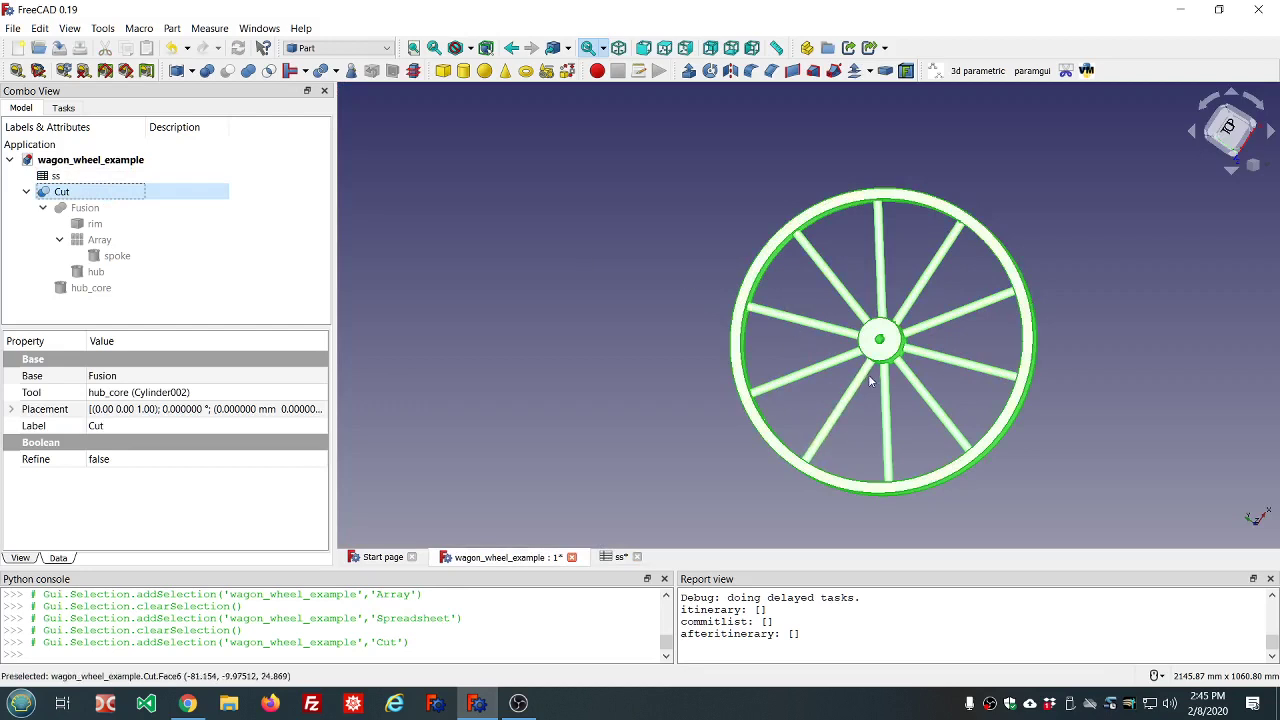
scroll(1068, 470, "up", 2)
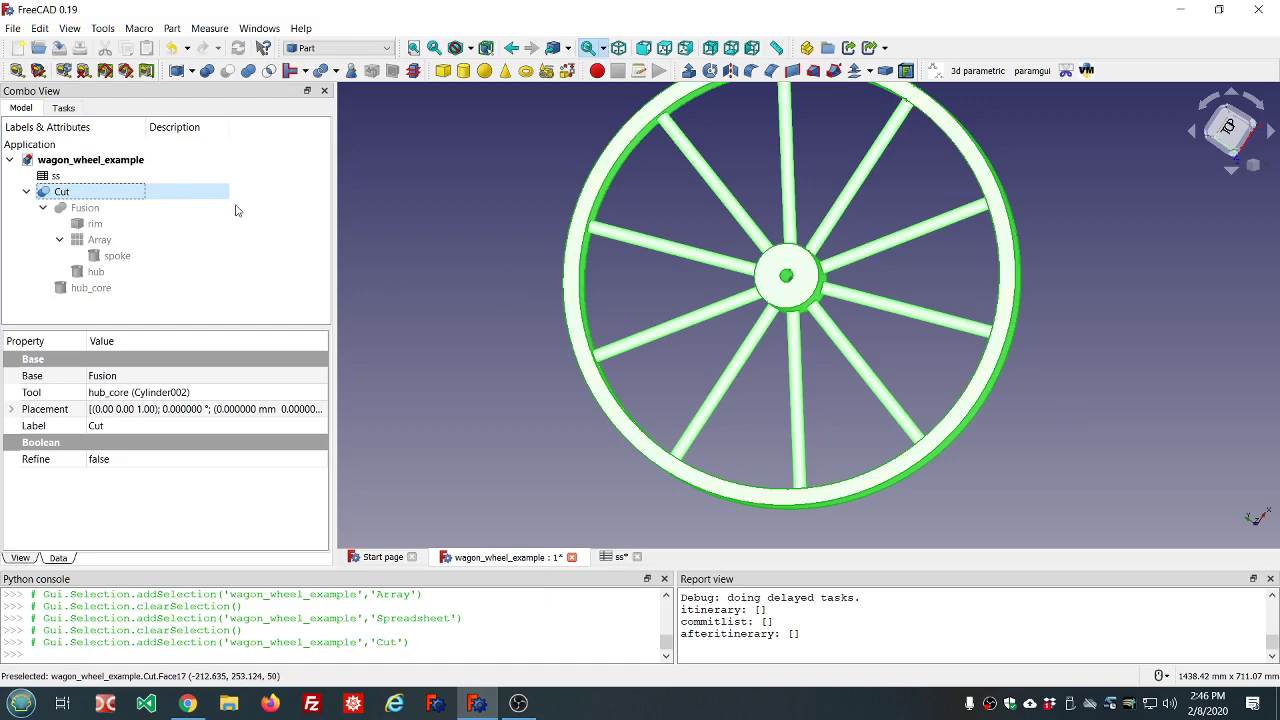
double_click(74, 178)
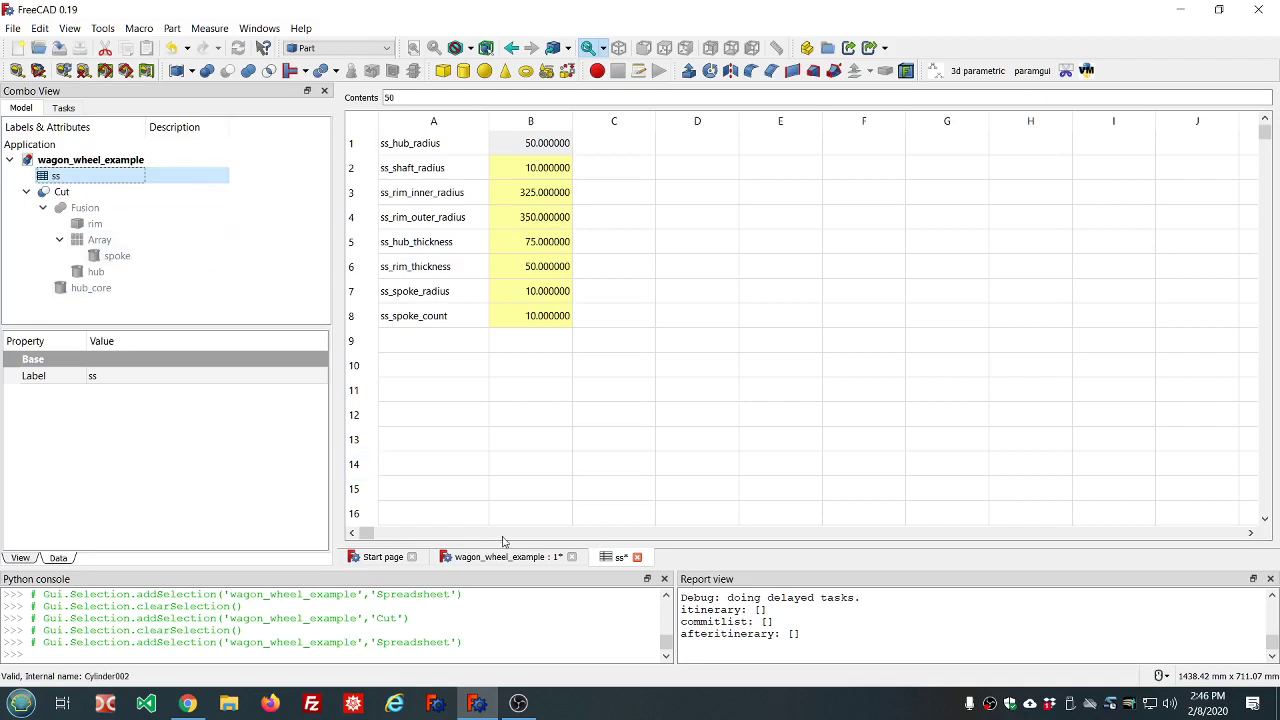
left_click(519, 562)
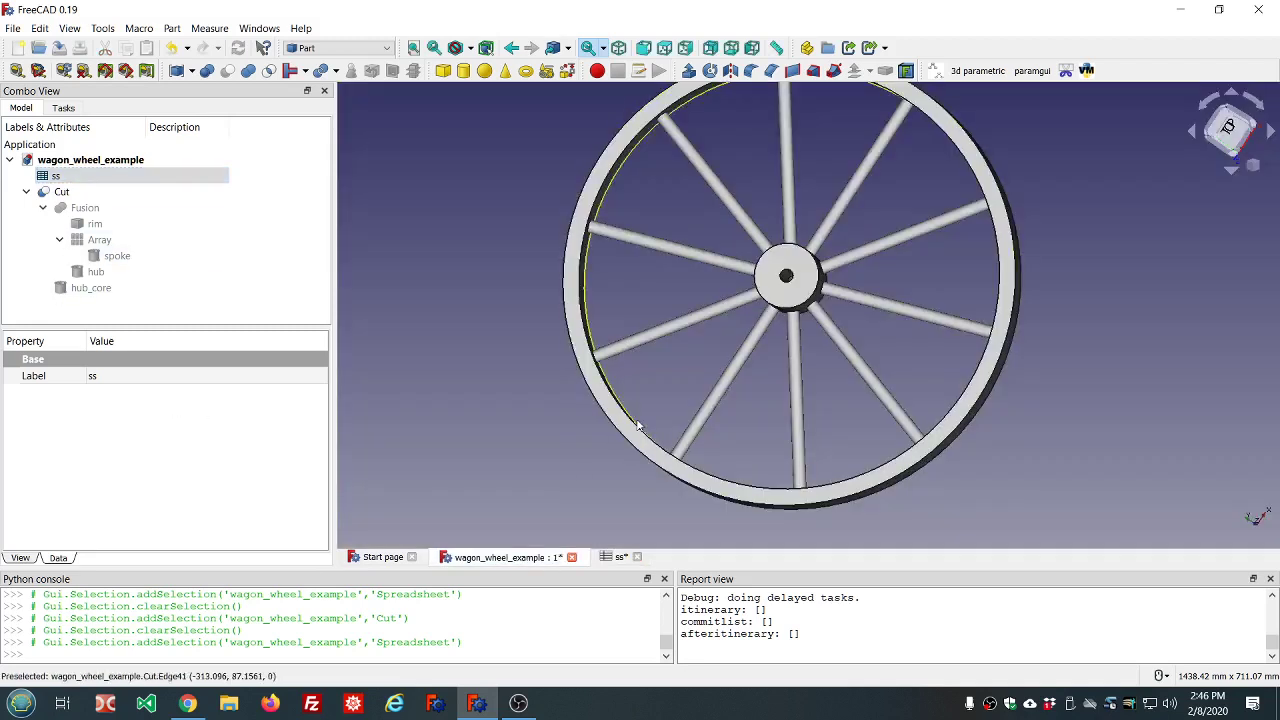
scroll(776, 396, "down", 5)
scroll(906, 387, "up", 5)
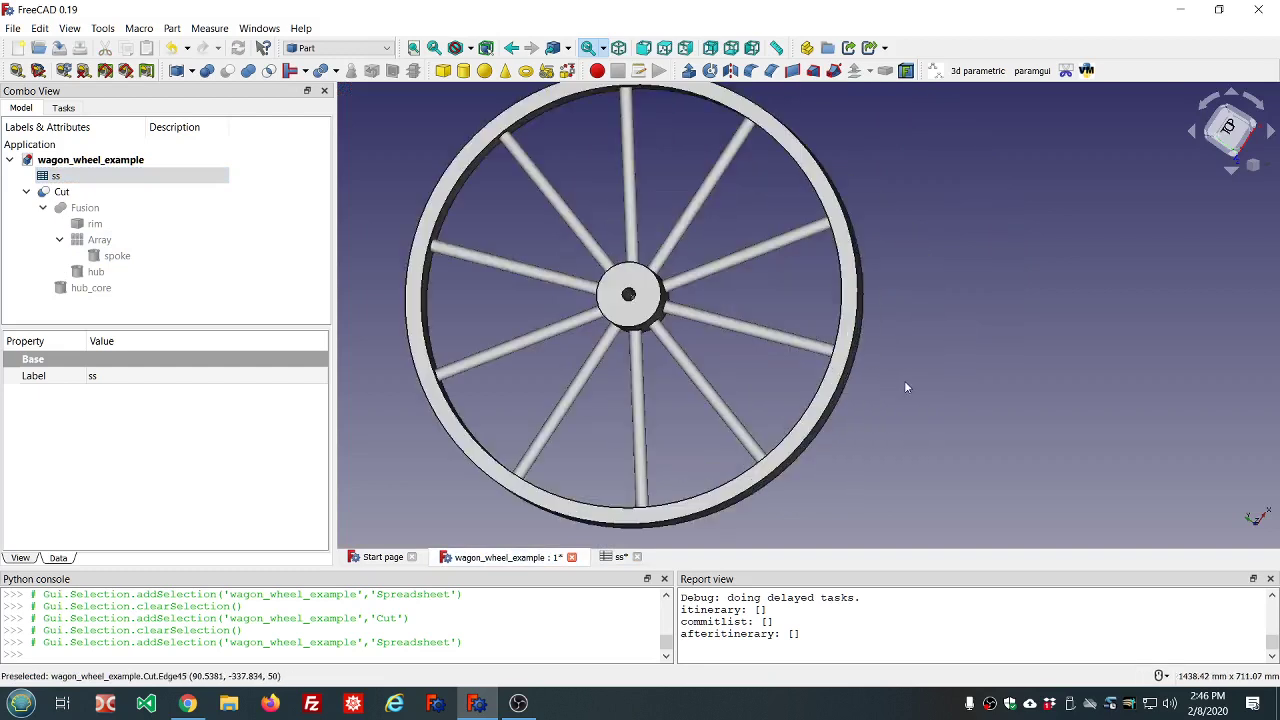